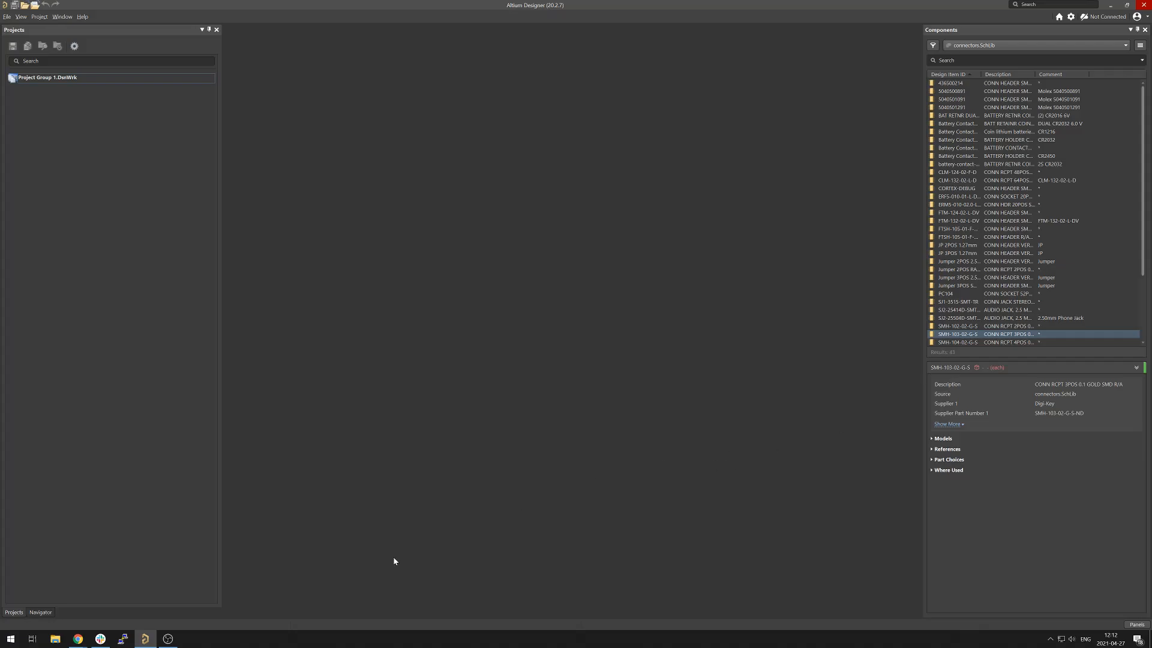
- Switch to the browser and open CubeADCS BOM.xlsx from the 3 Attitude Determination & Control / CubeSpace ADCS folder in ORCASat's Google Drive
mouse_move(78, 638)
click(102, 609)
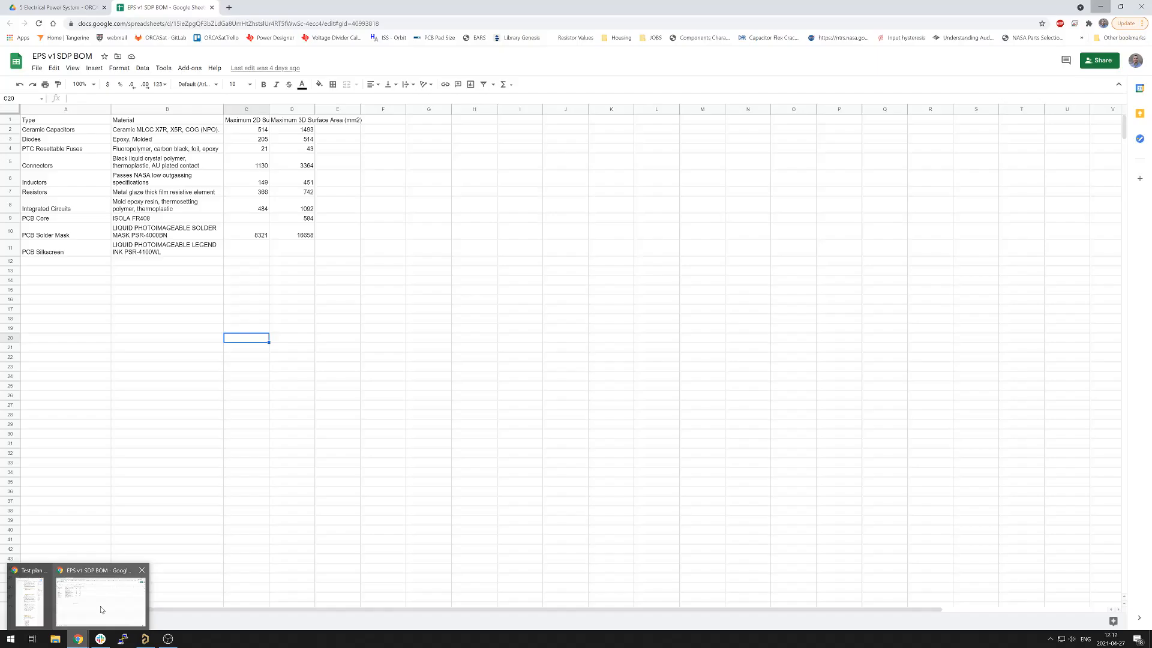
click(75, 133)
click(57, 8)
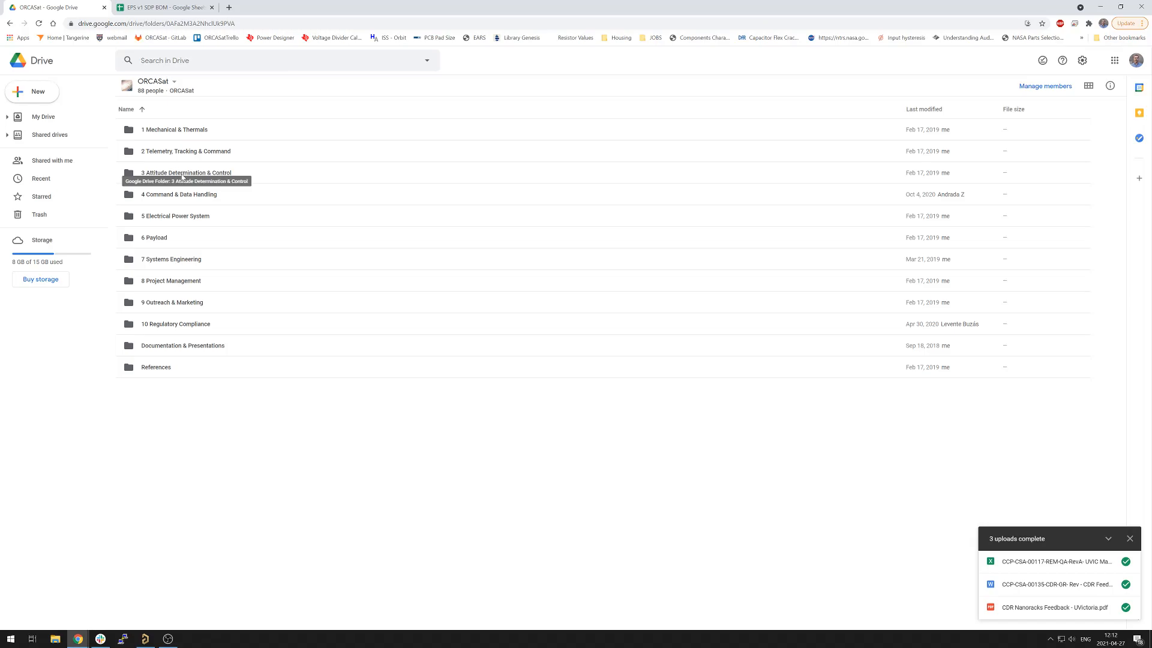
double_click(191, 173)
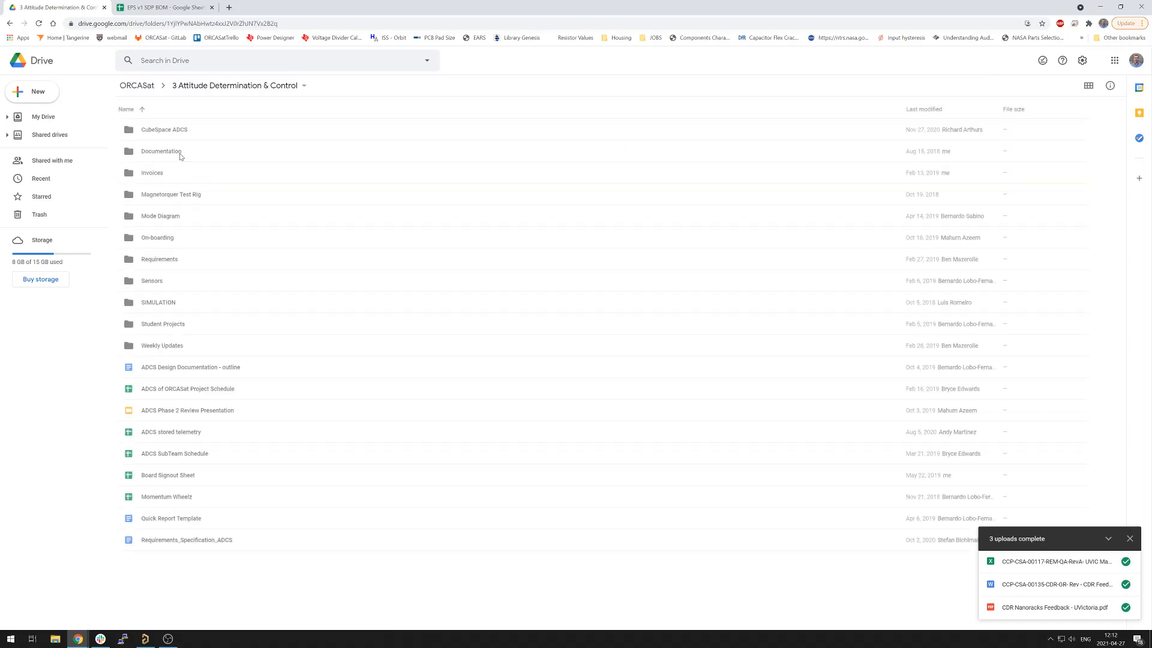
click(173, 132)
double_click(174, 133)
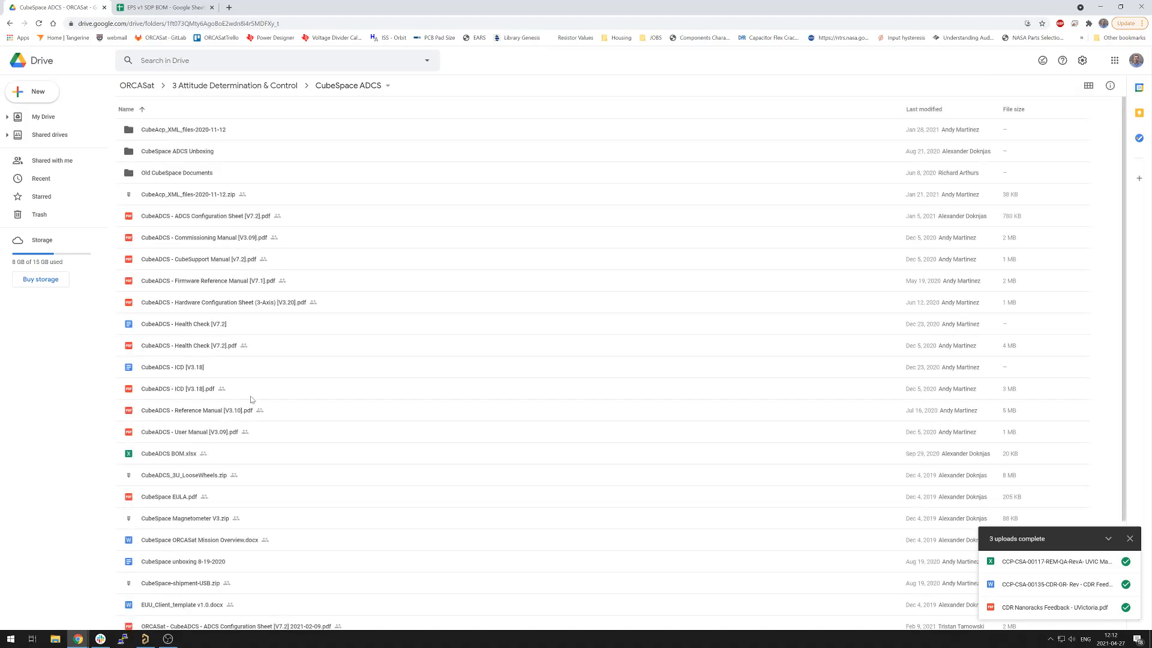
double_click(168, 454)
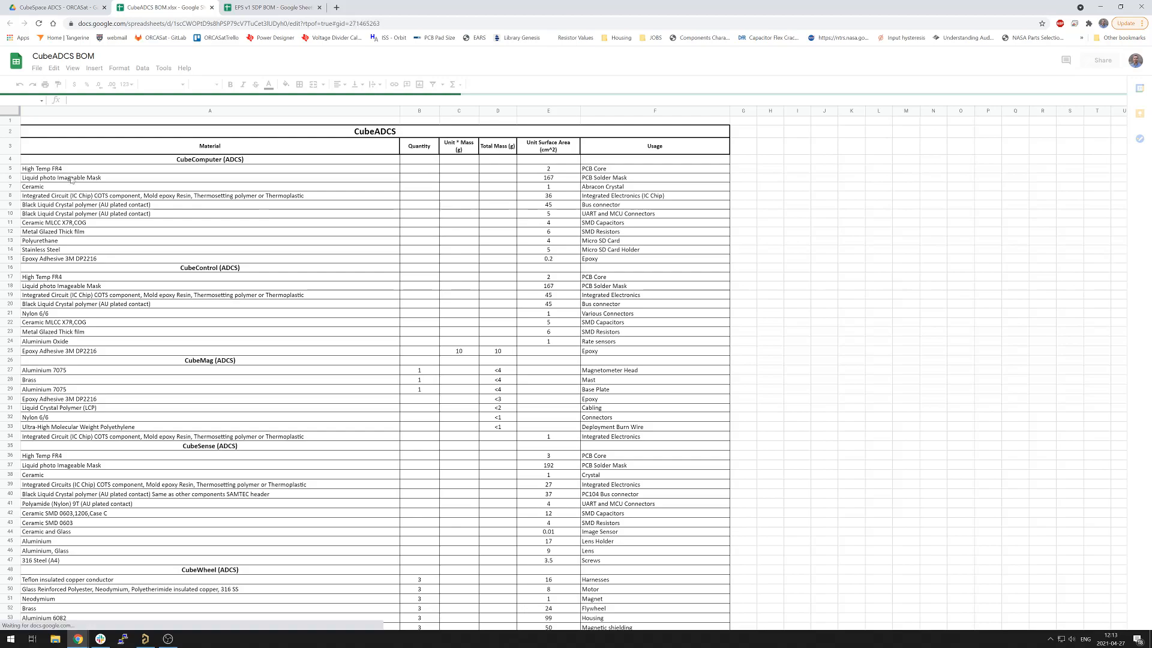
- Examine the whole CubeADCS material list from CubeComputer to CubeCoil, including all columns of the first High Temp FR4 row
scroll(376, 207, down, 5)
scroll(376, 207, up, 4)
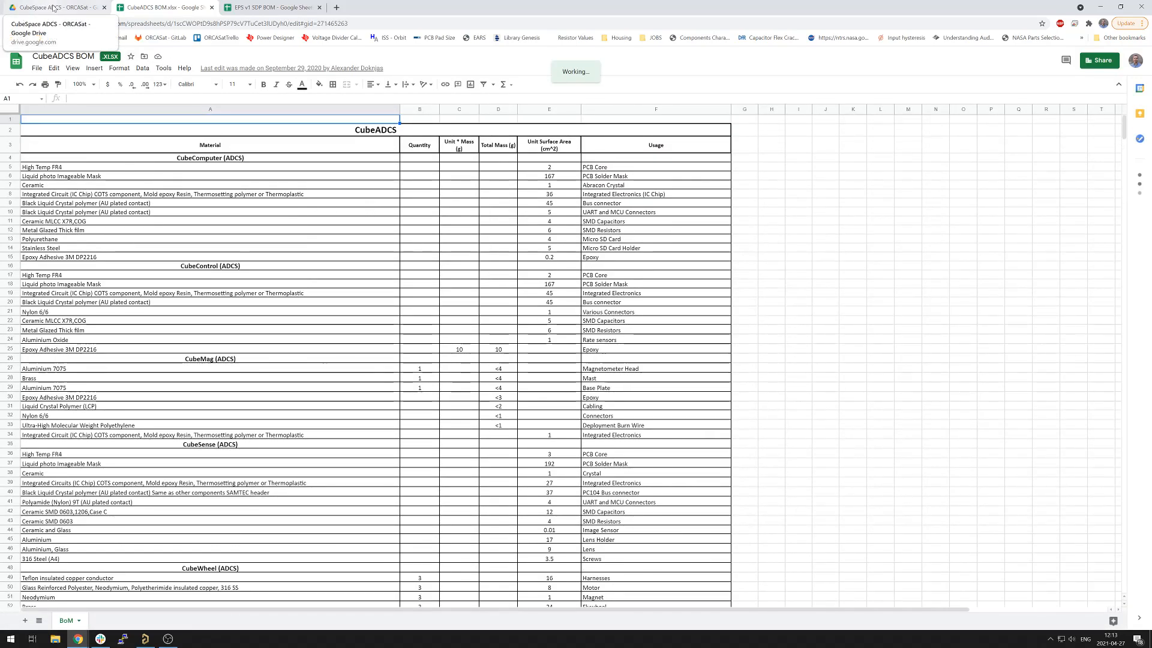
scroll(352, 252, down, 6)
scroll(352, 251, up, 6)
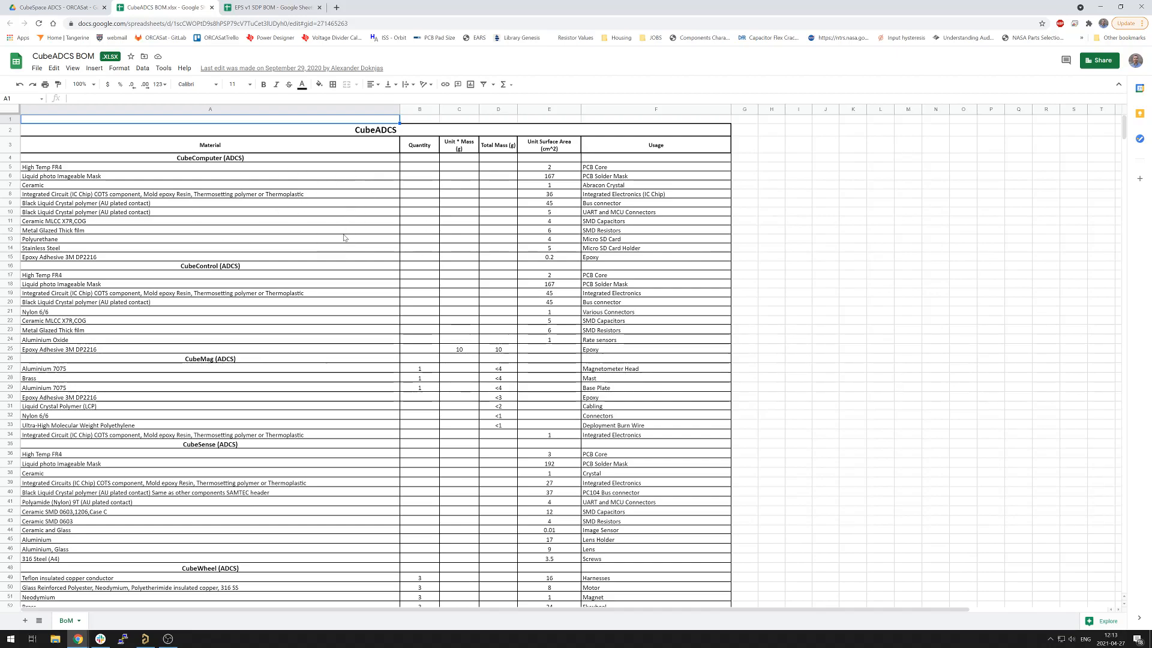
scroll(157, 242, down, 5)
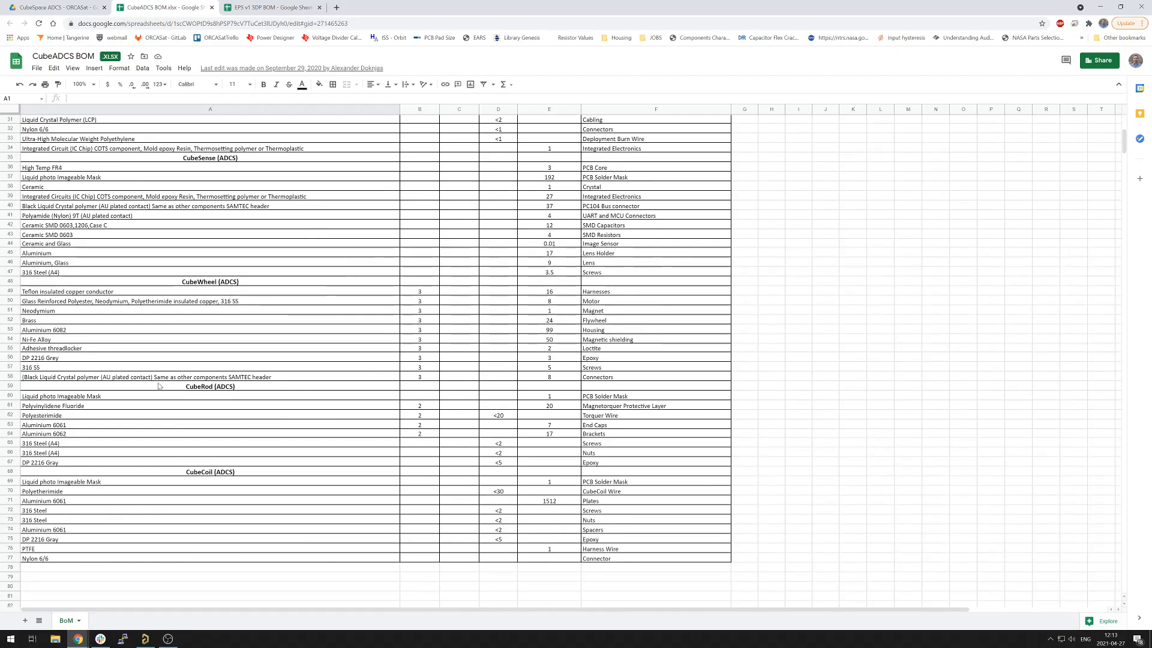
scroll(164, 380, up, 5)
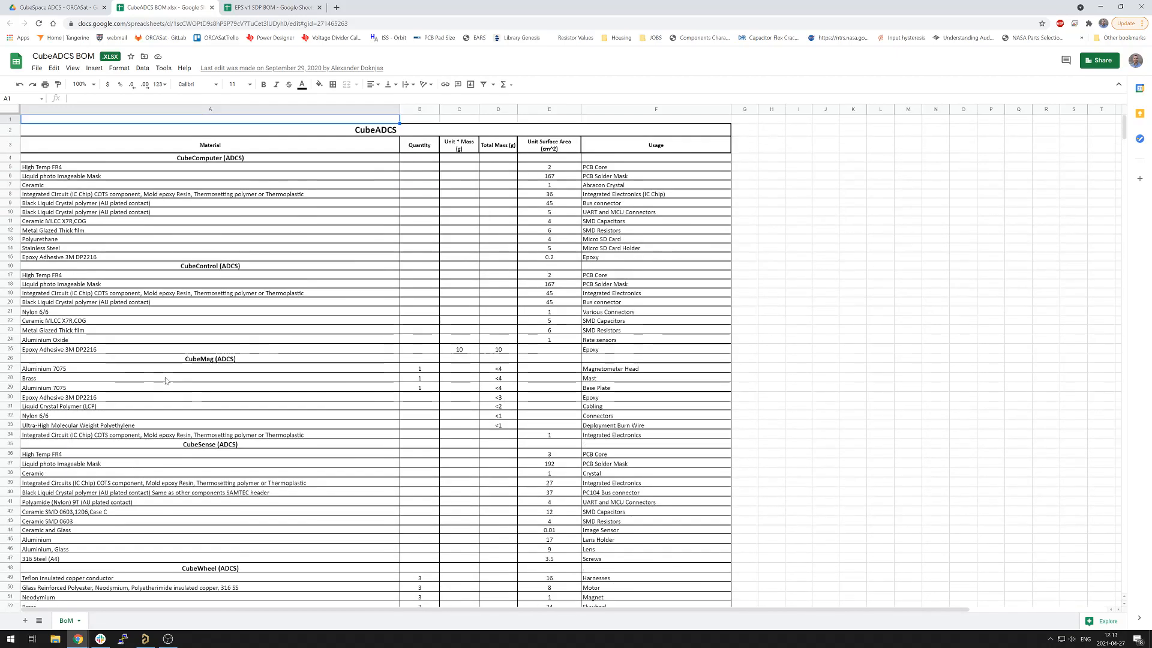
click(128, 169)
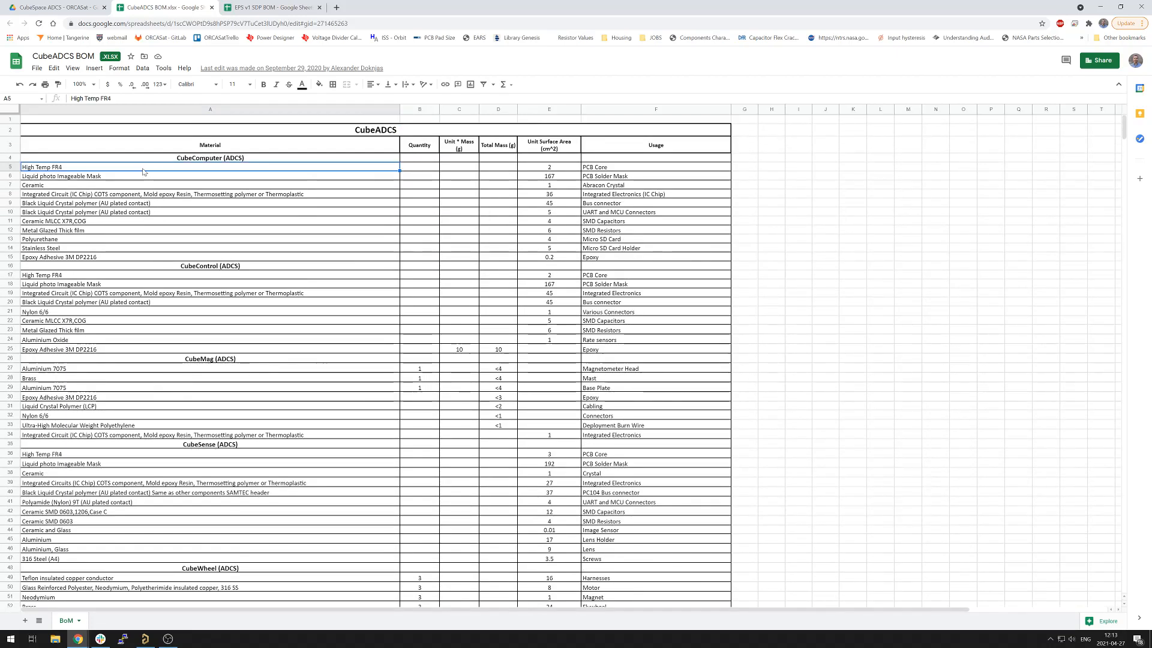
shift+click(612, 169)
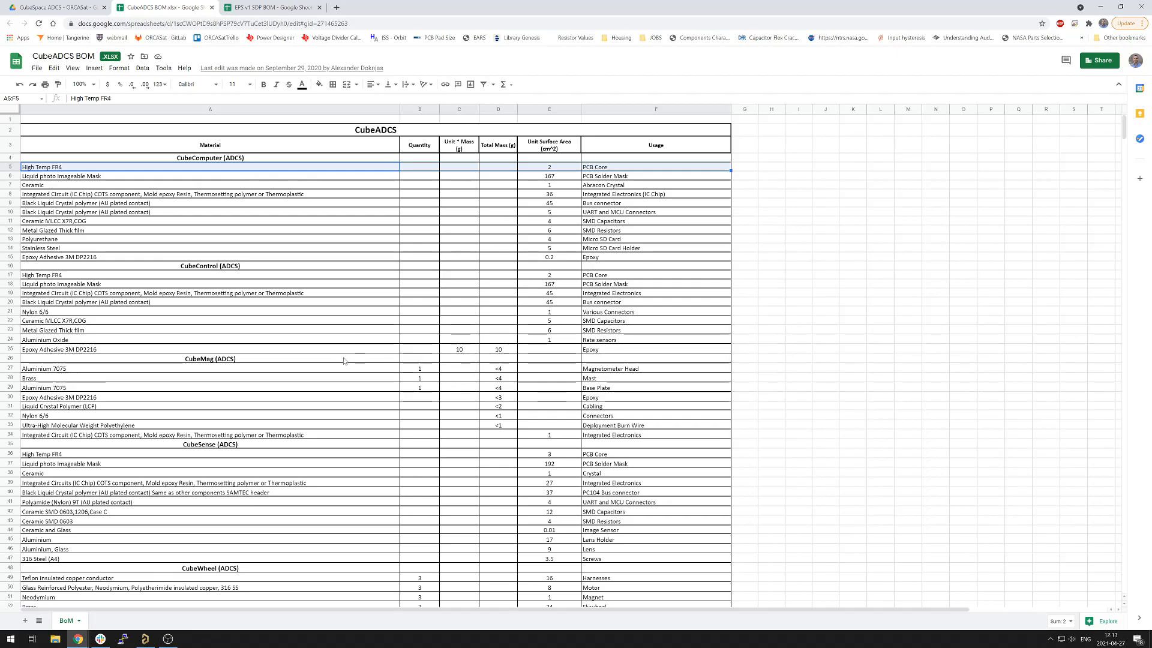
click(793, 367)
scroll(670, 367, down, 5)
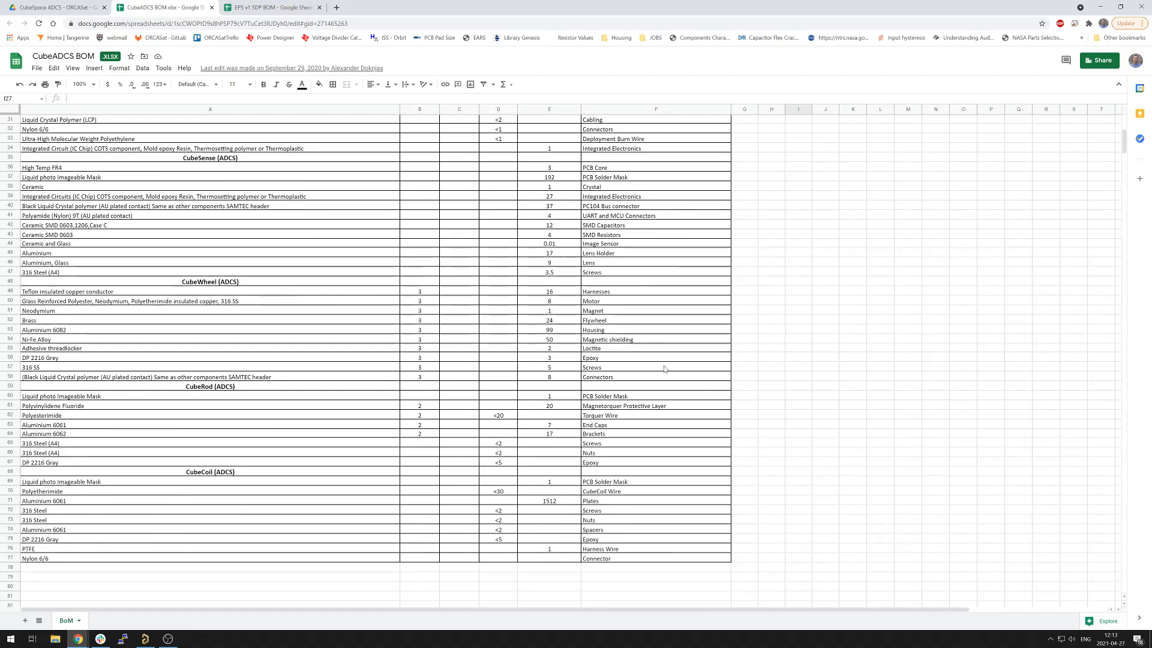
scroll(560, 465, up, 5)
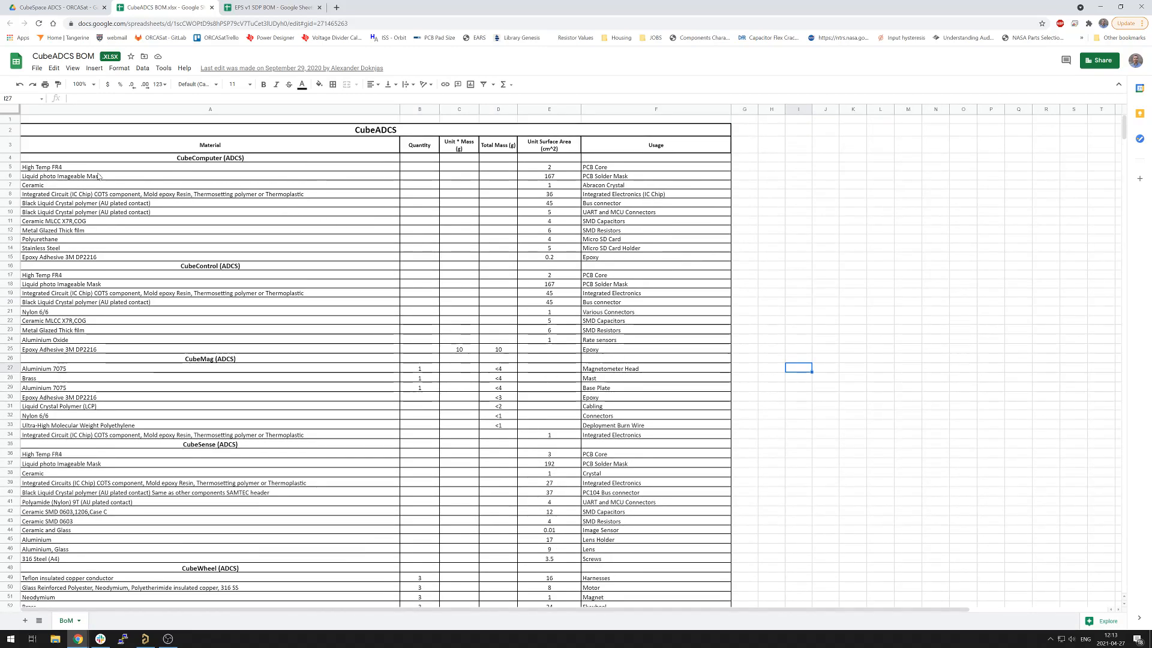
- Go through the CubeComputer materials from High Temp FR4 to the connectors, and check the integrated circuits' unit surface area
click(208, 160)
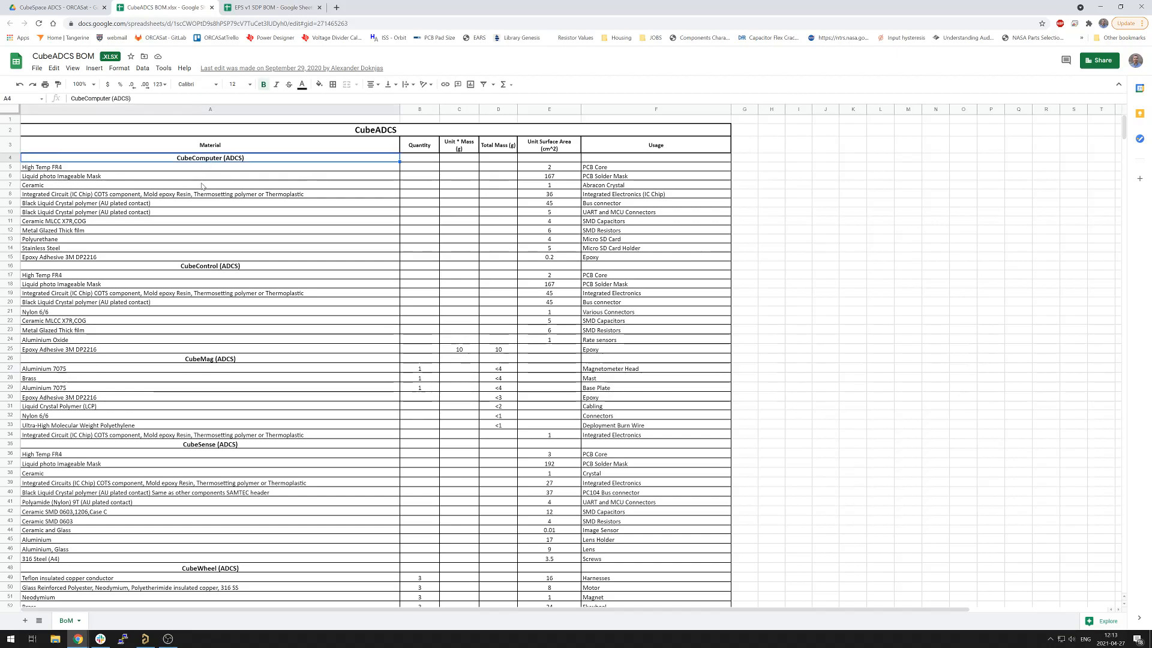
key(Down)
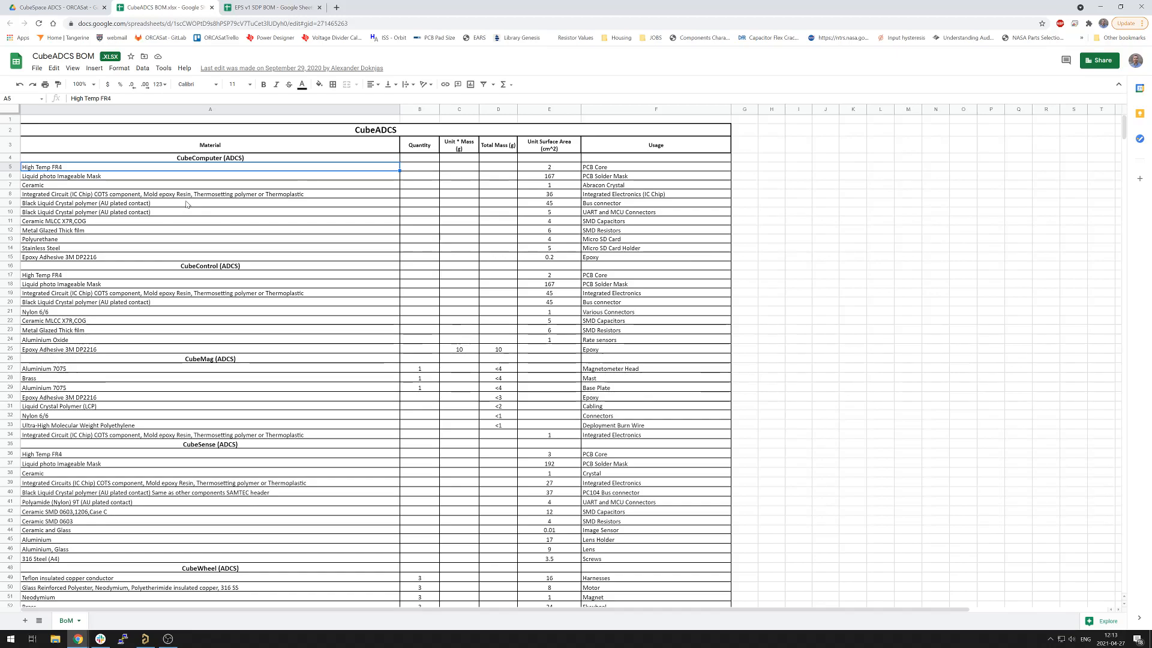
key(shift+Down)
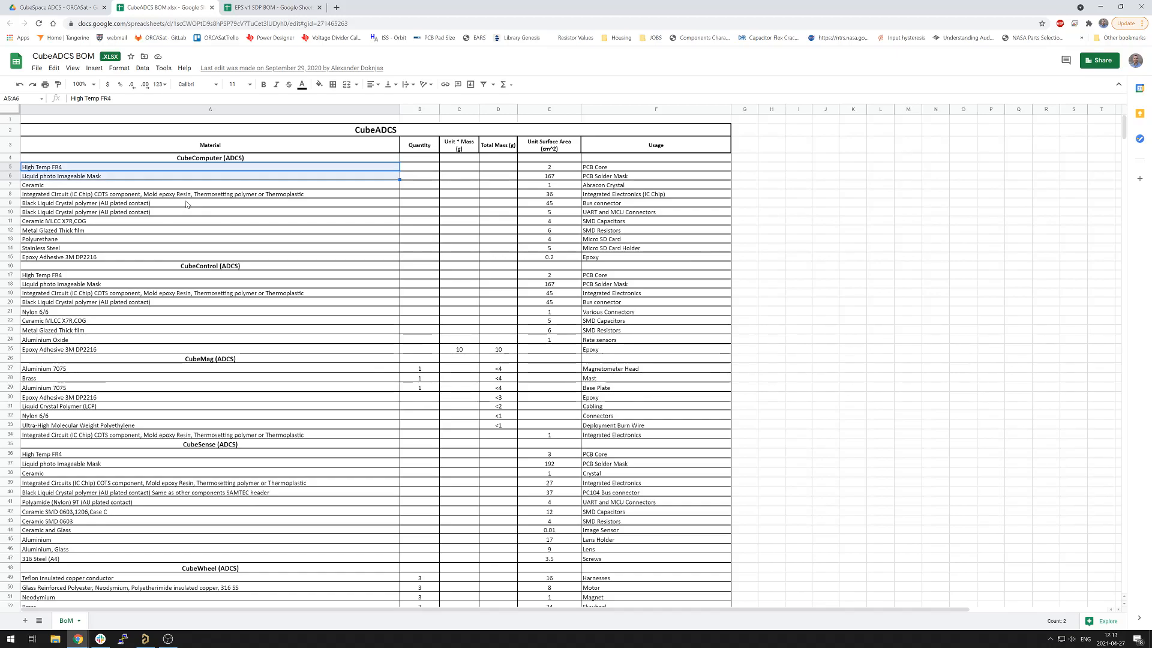
key(Down)
key(Down)
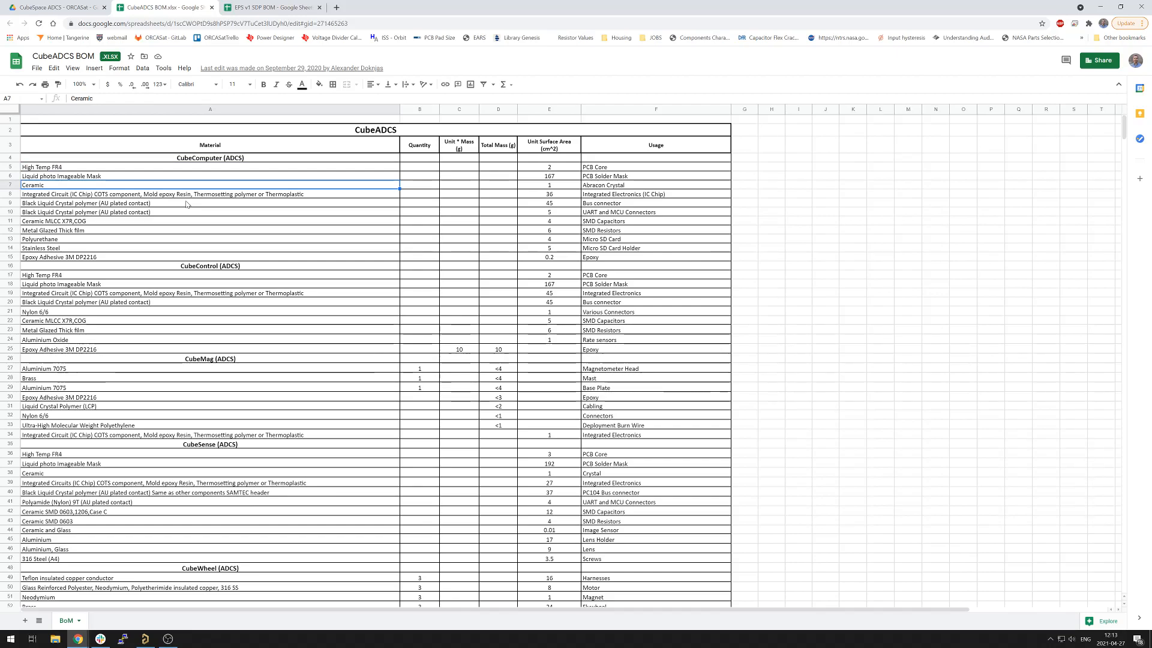
key(Down)
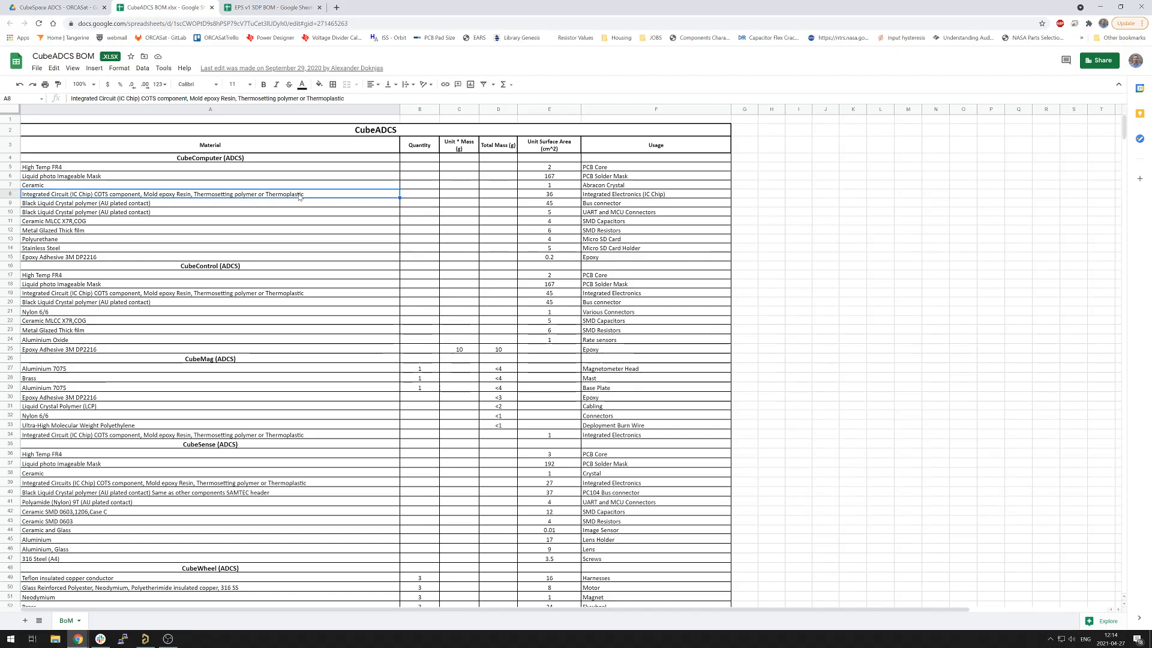
click(171, 211)
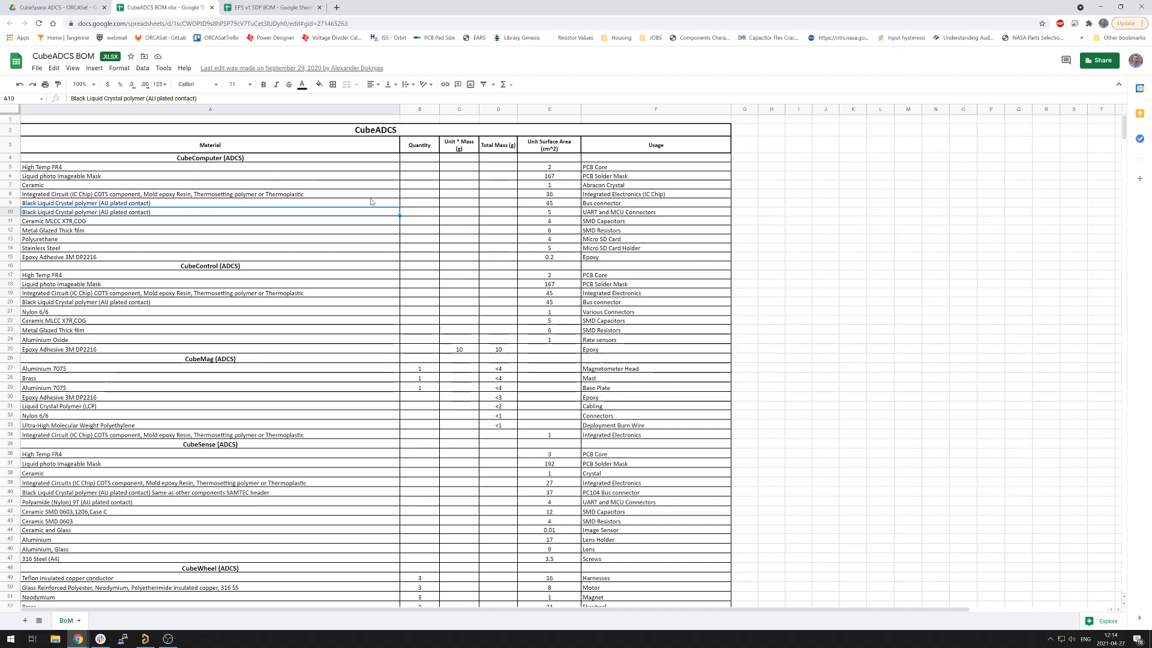
click(352, 197)
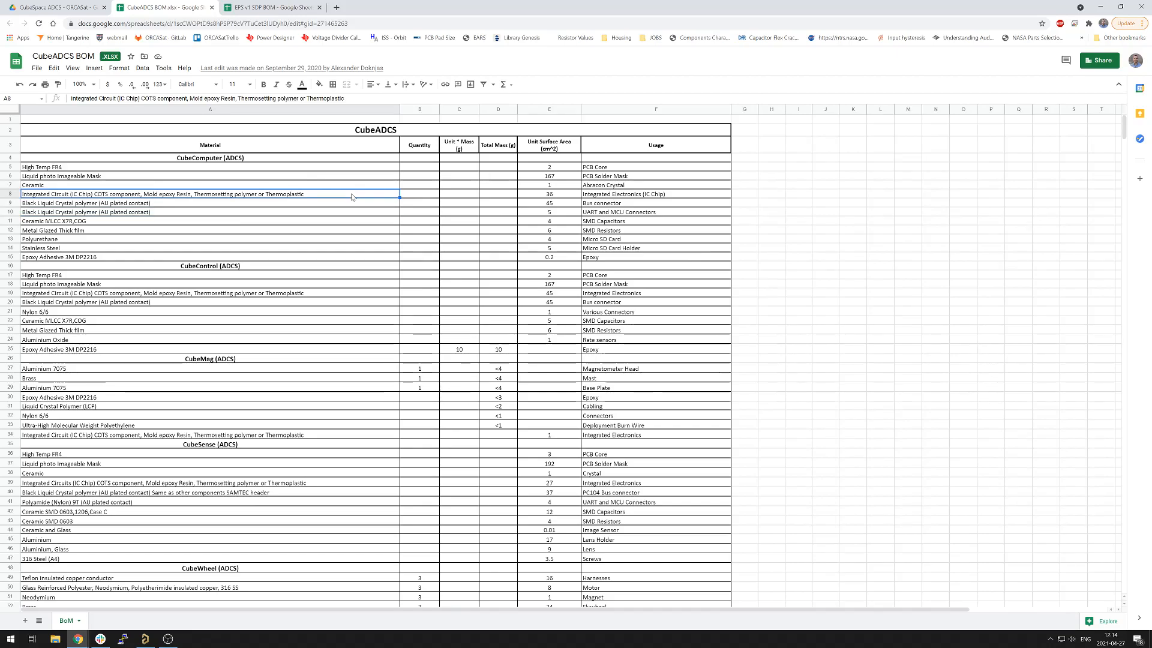
key(Right)
key(Right)
key(Right)
key(Right)
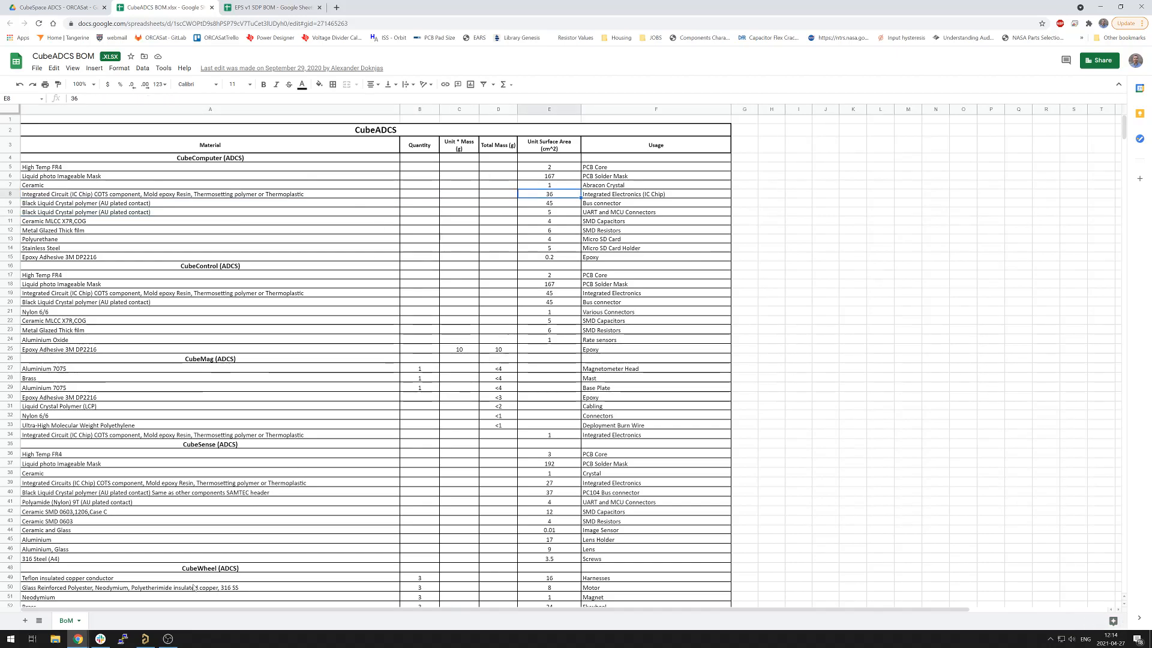
- Open the ORCASat-EPS-PCDM project from the EPS/PCDM folder in Altium Designer, and open its document ORCASat-EPS-PCDM-PCB.PcbDoc
click(145, 638)
click(55, 638)
click(360, 197)
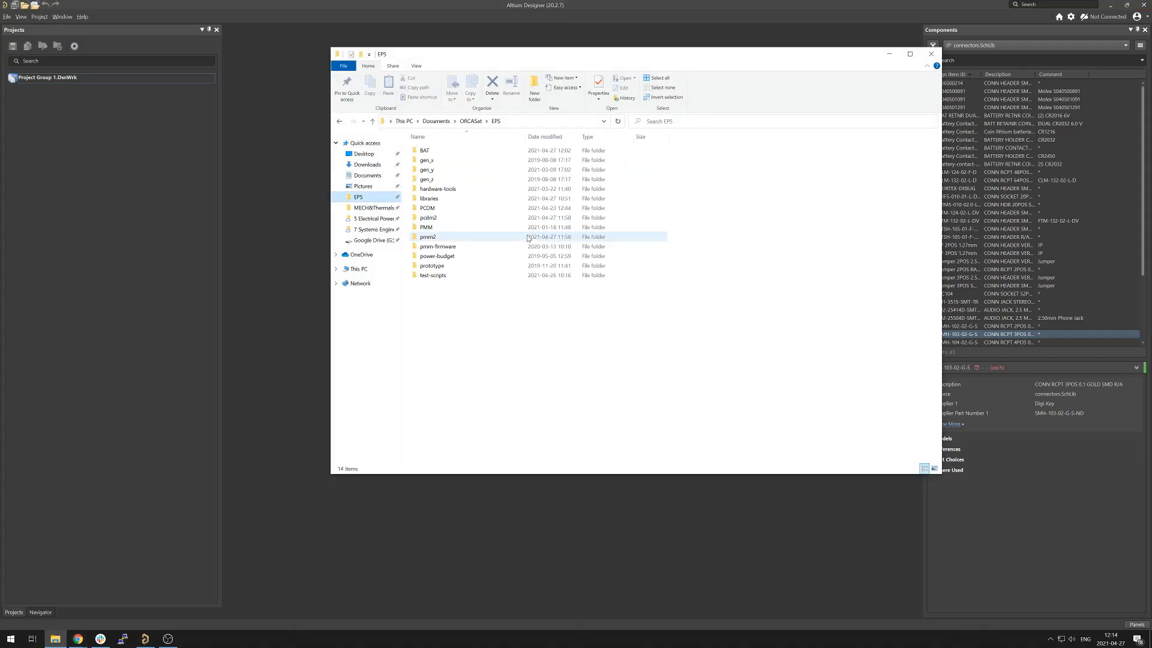
double_click(435, 209)
click(452, 304)
double_click(452, 304)
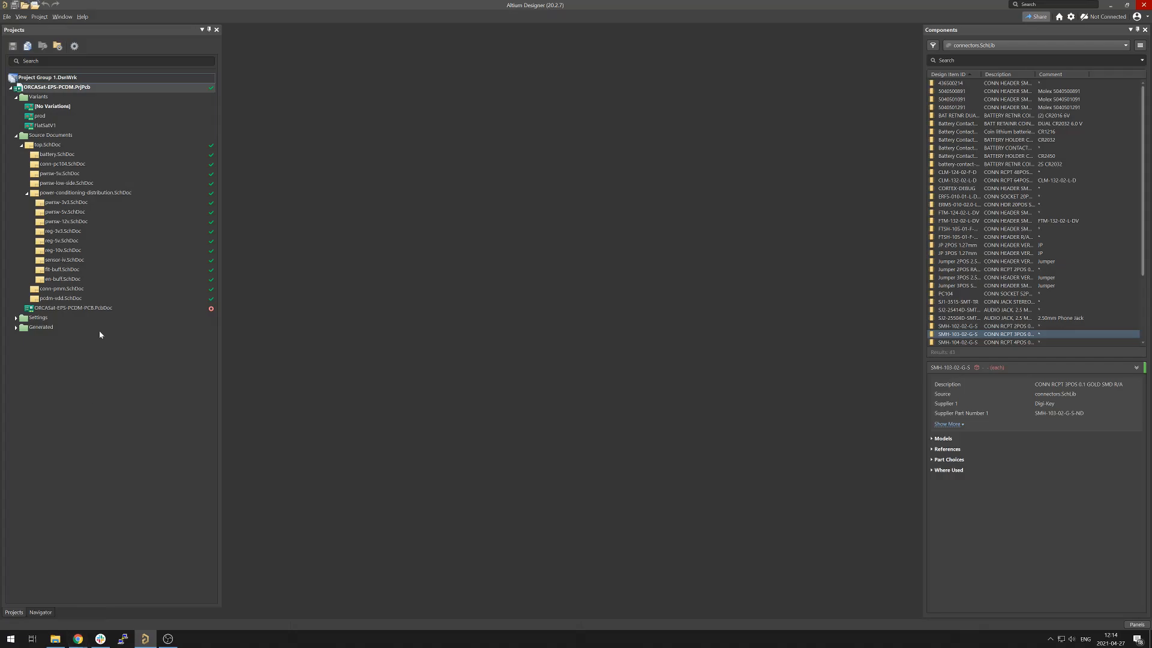
click(98, 309)
double_click(98, 308)
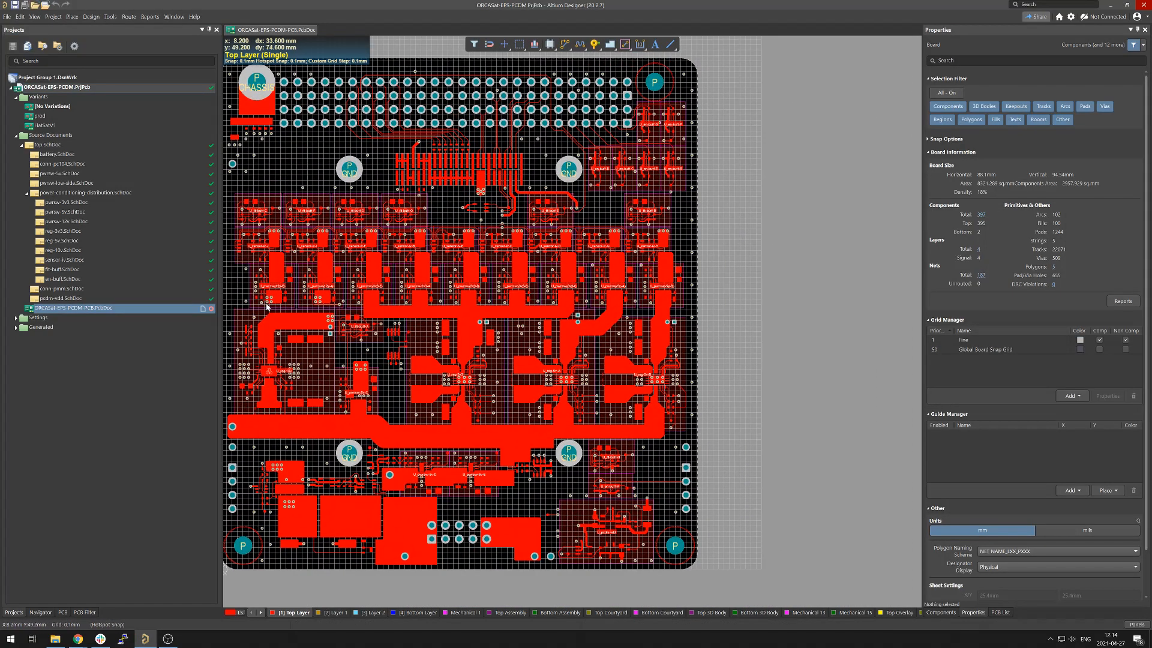
- Turn off single layer mode so that all layers of the board are displayed
right_drag(266, 306, 309, 302)
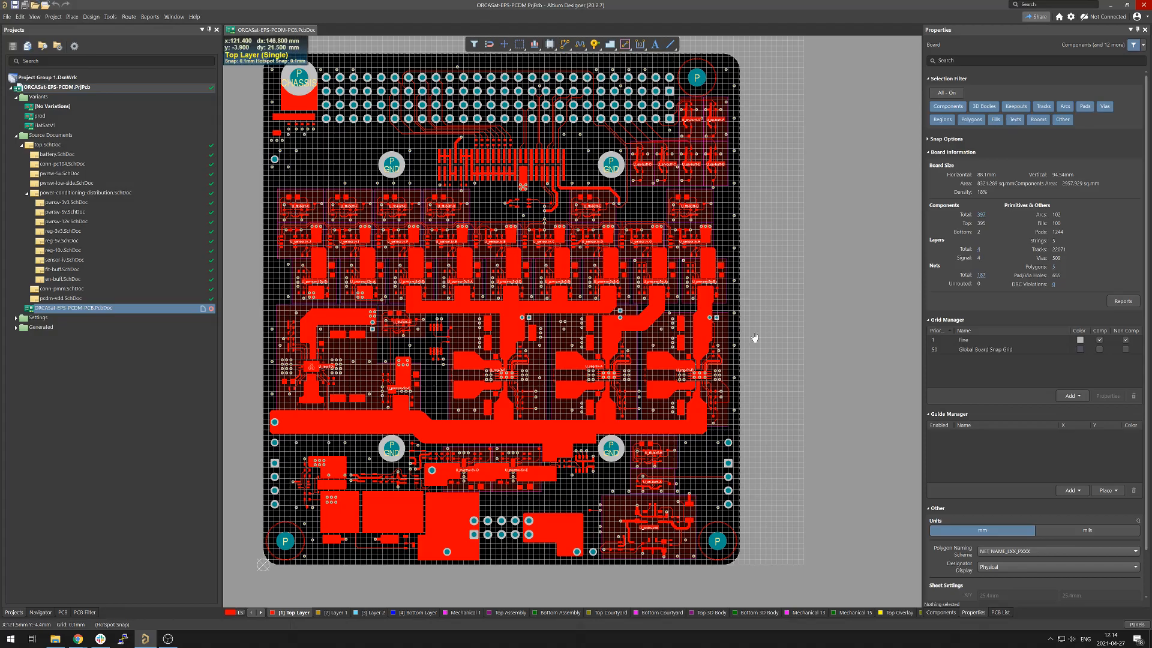
key(shift+s)
key(shift+s)
key(shift+s)
key(shift+s)
right_drag(835, 304, 865, 304)
middle_drag(864, 303, 853, 291)
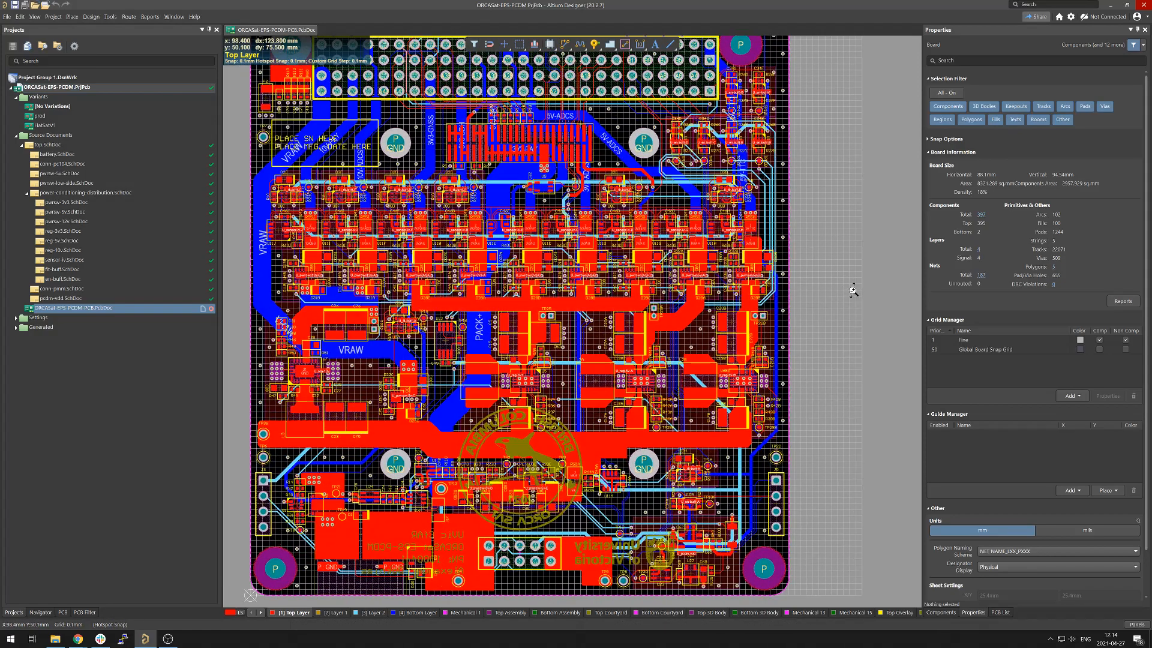
right_drag(854, 292, 829, 285)
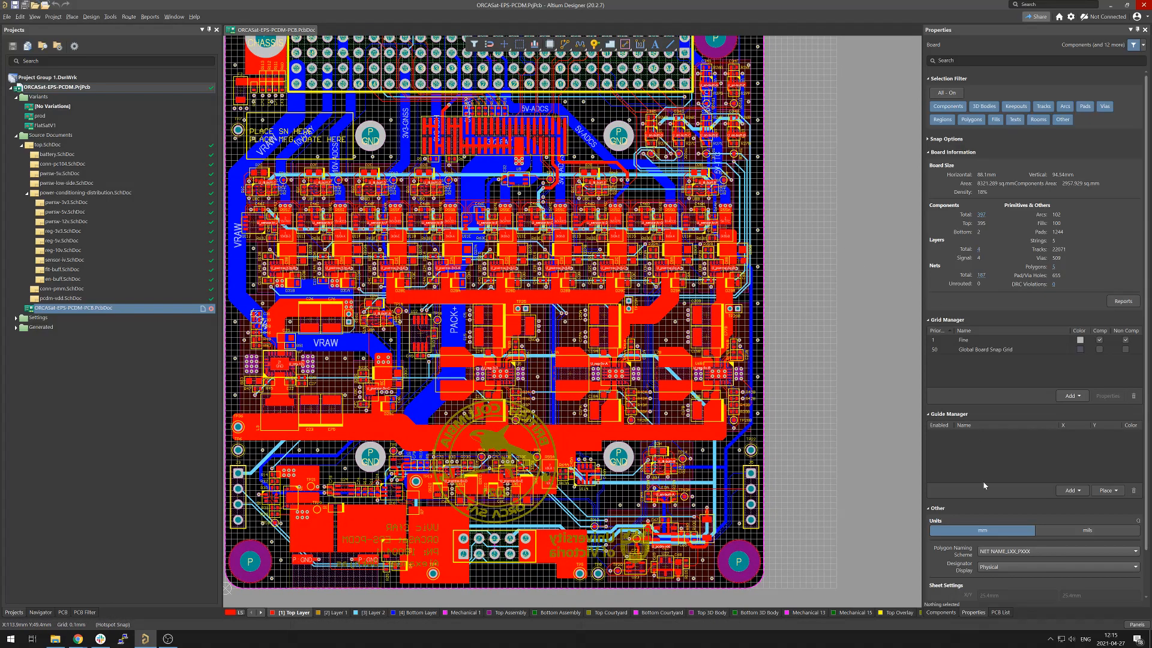
- Check the board size and total component area in the PCB's board properties
click(977, 614)
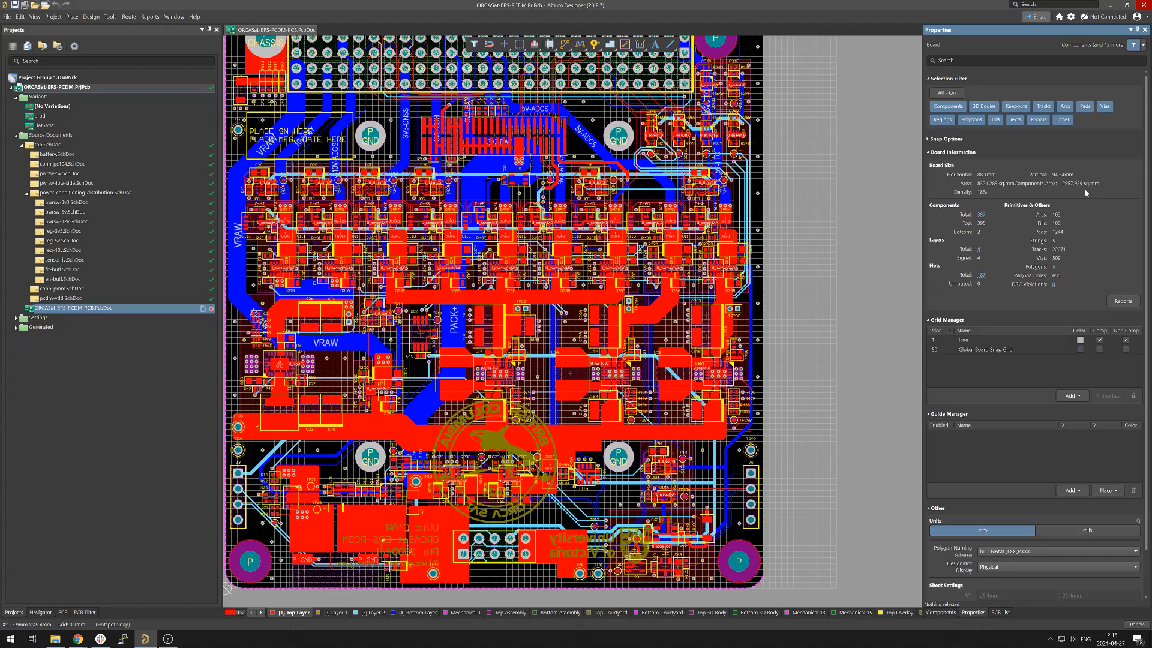
ctrl+scroll(828, 174, down, 1)
right_drag(827, 174, 845, 223)
ctrl+scroll(839, 230, up, 1)
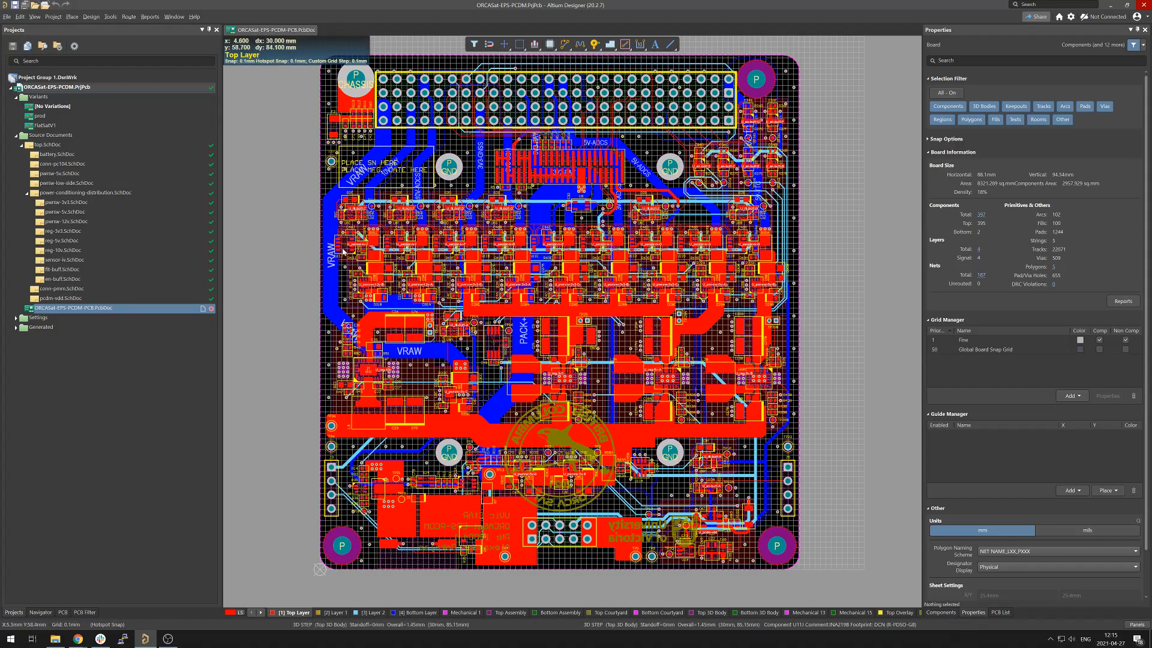
- Select fuse F2 near the board's upper-left corner and check its area and height properties
ctrl+scroll(332, 184, up, 2)
scroll(332, 184, up, 2)
ctrl+scroll(327, 156, up, 5)
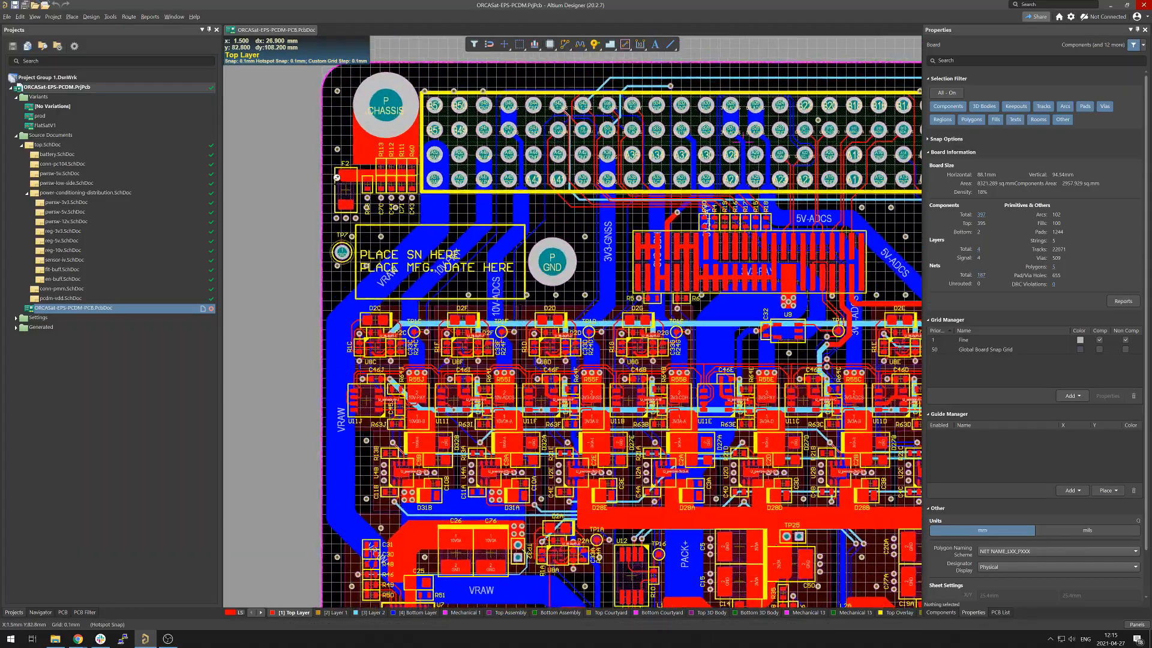
scroll(324, 132, up, 1)
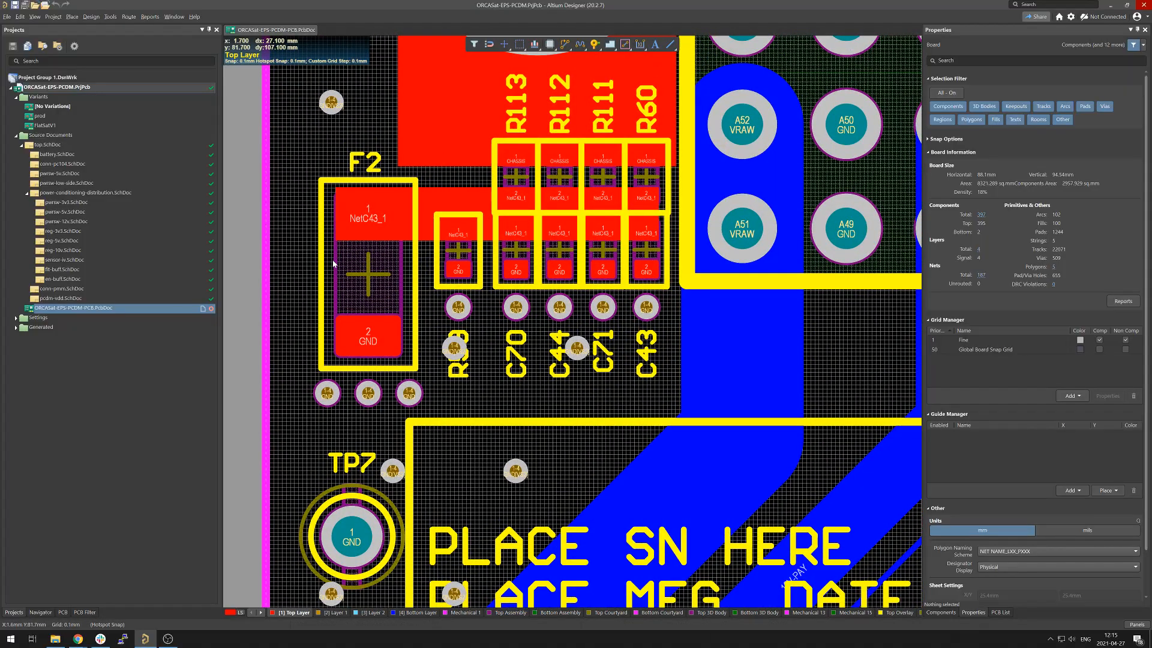
click(330, 264)
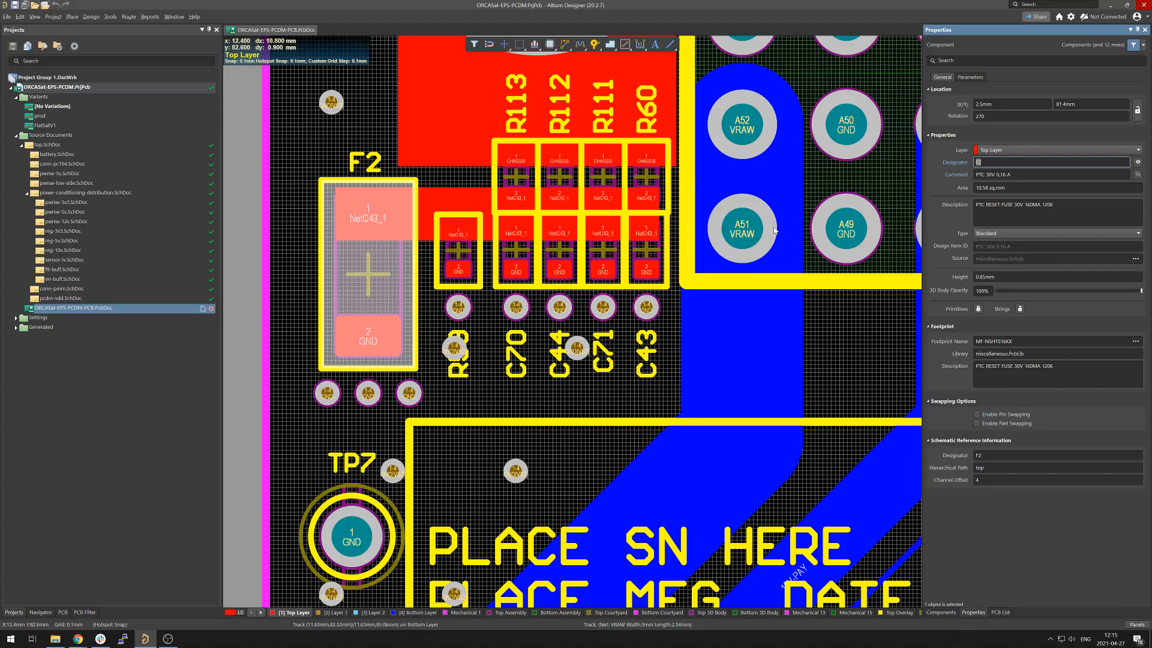
- Check the area and height properties of the PC104 connector, clear the selection and bring fuse F2 back into close view
ctrl+scroll(689, 186, down, 6)
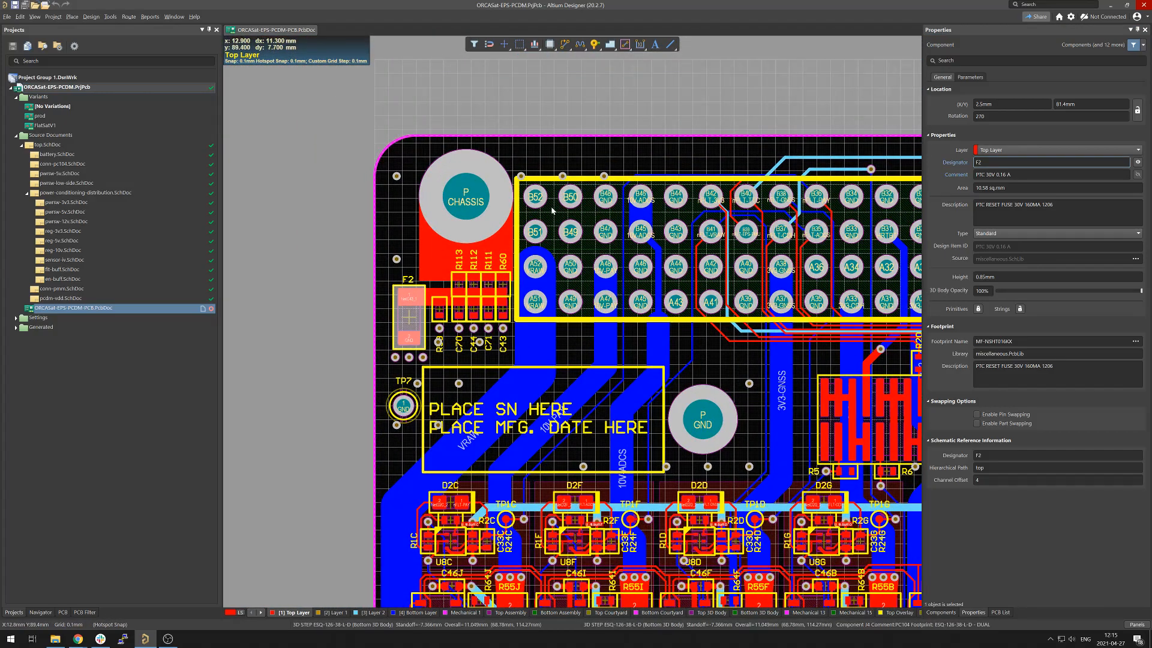
click(552, 207)
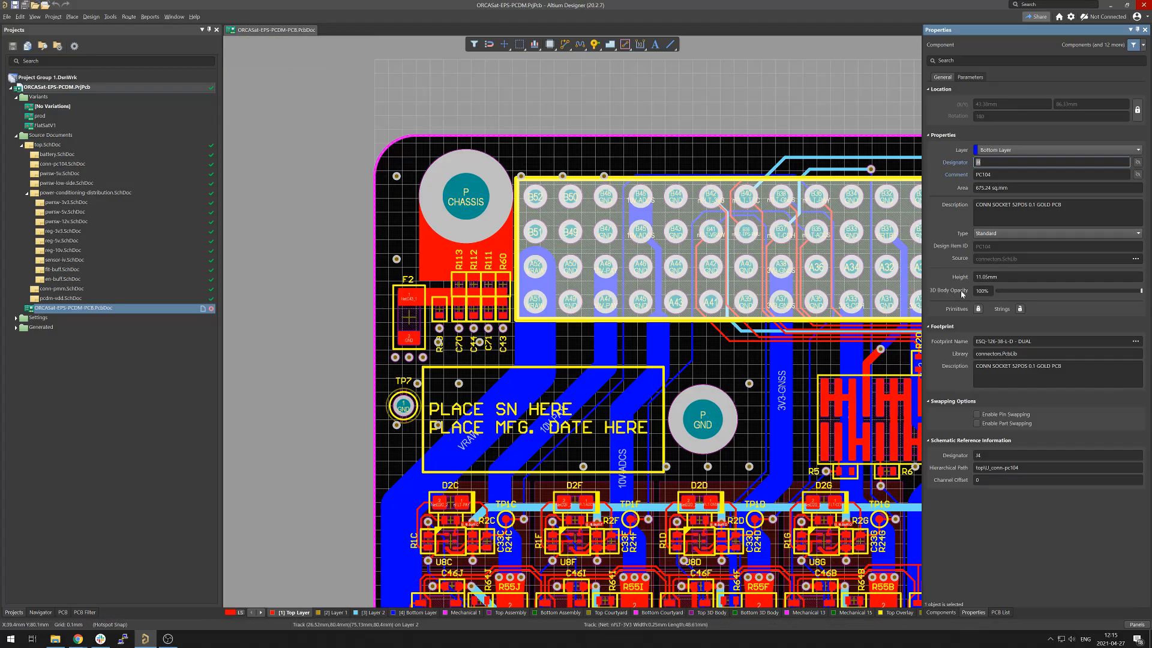
click(327, 279)
ctrl+scroll(372, 305, up, 4)
right_drag(371, 305, 350, 282)
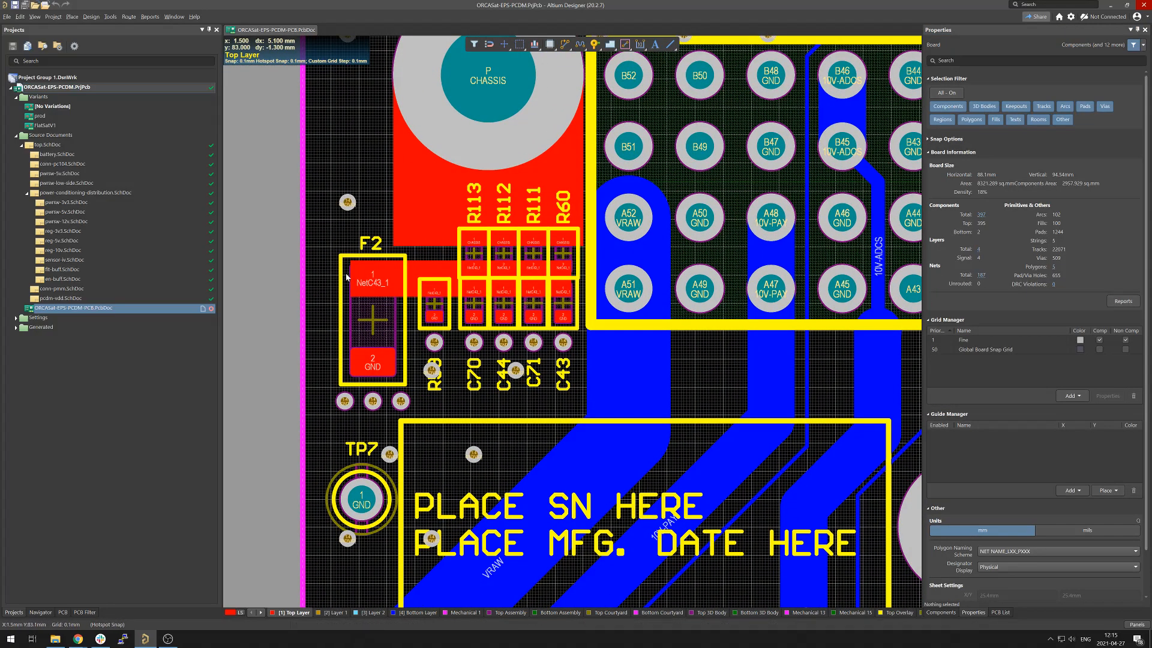
- Select fuse F2, check its area value in the component properties and clear the selection
click(349, 282)
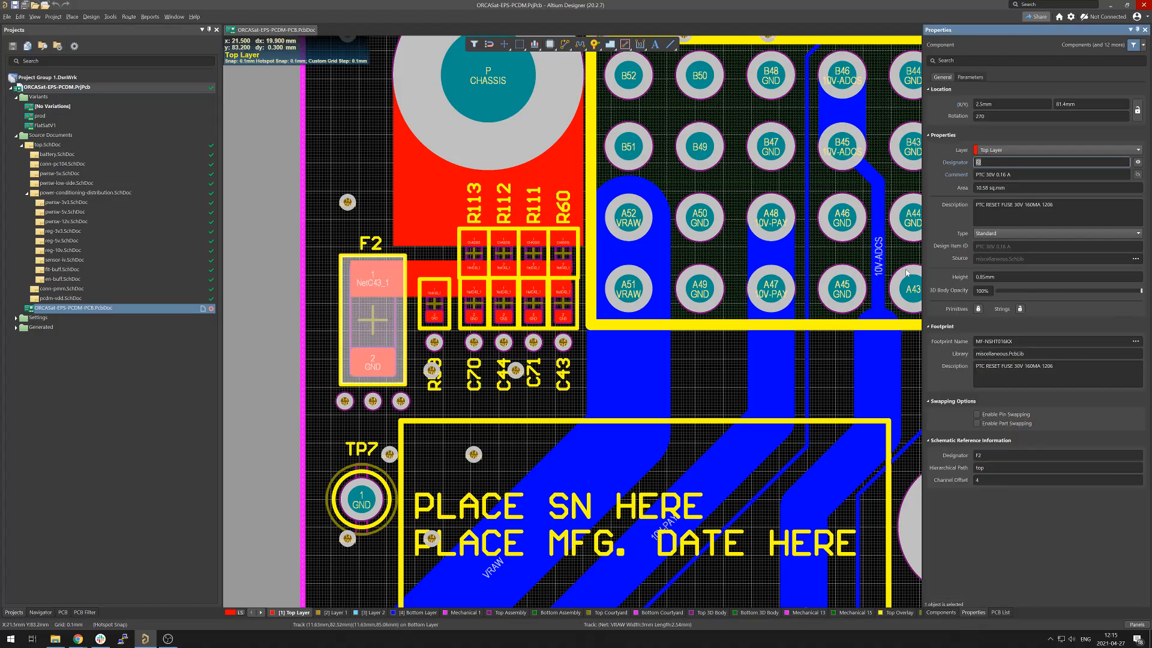
drag(976, 188, 1005, 188)
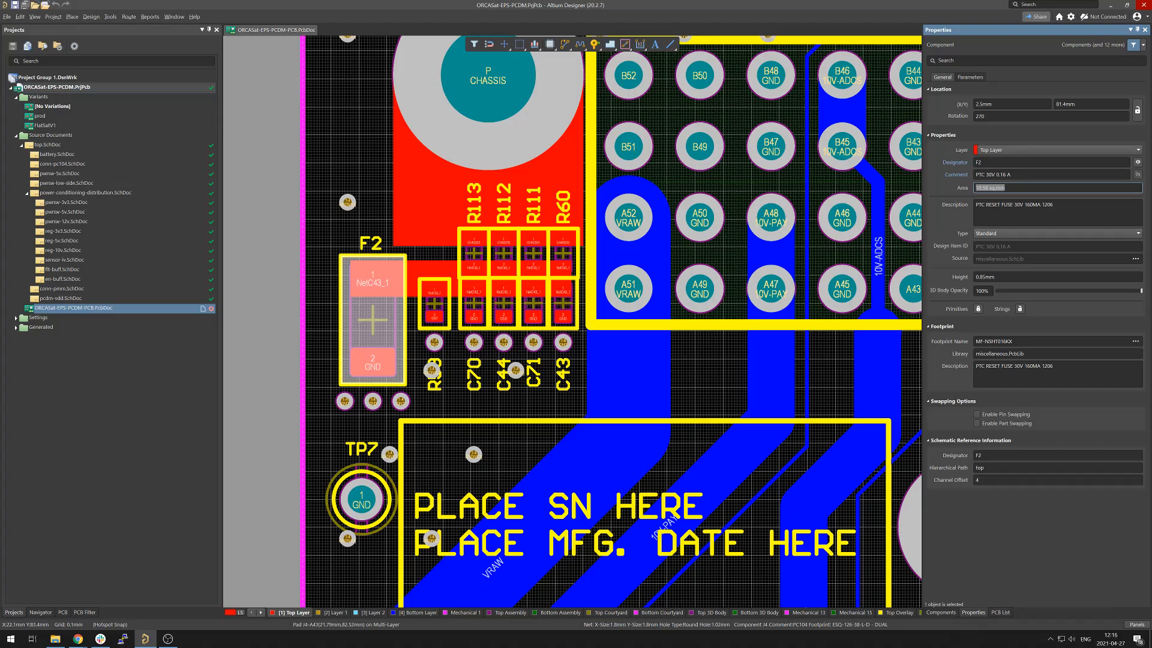
click(272, 244)
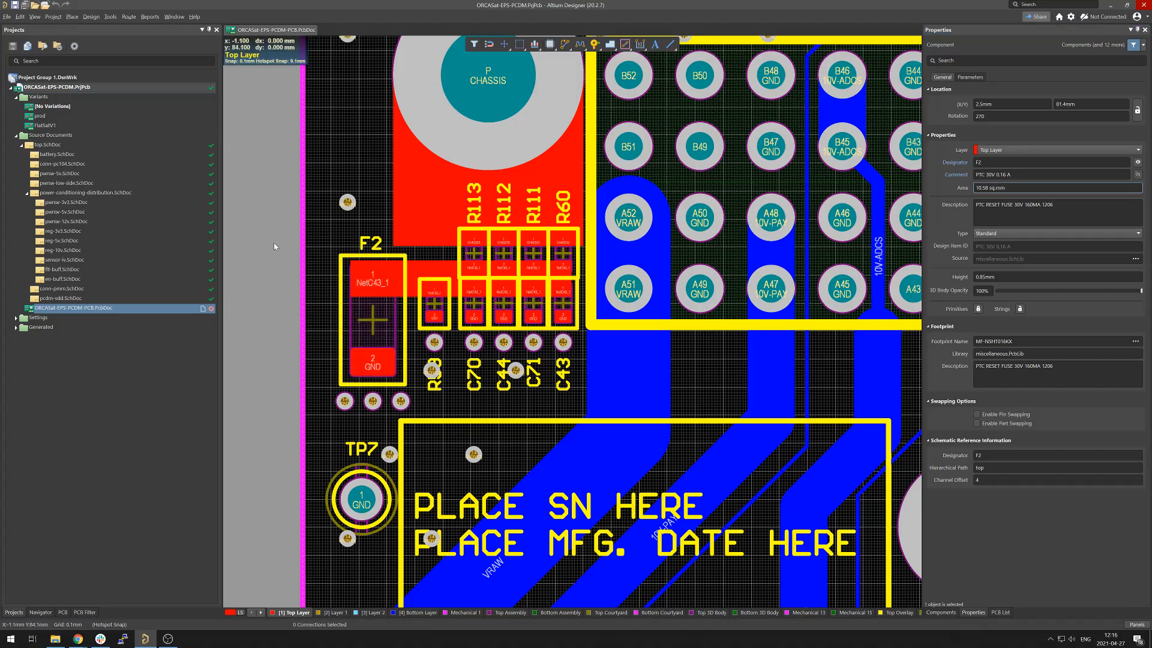
- Measure the width of fuse F2's yellow outline along its lower edge, ending the measurement and clearing the selection
ctrl+scroll(327, 275, up, 3)
right_drag(327, 275, 338, 247)
key(ctrl+m)
ctrl+scroll(339, 246, up, 1)
click(371, 237)
ctrl+scroll(334, 239, up, 2)
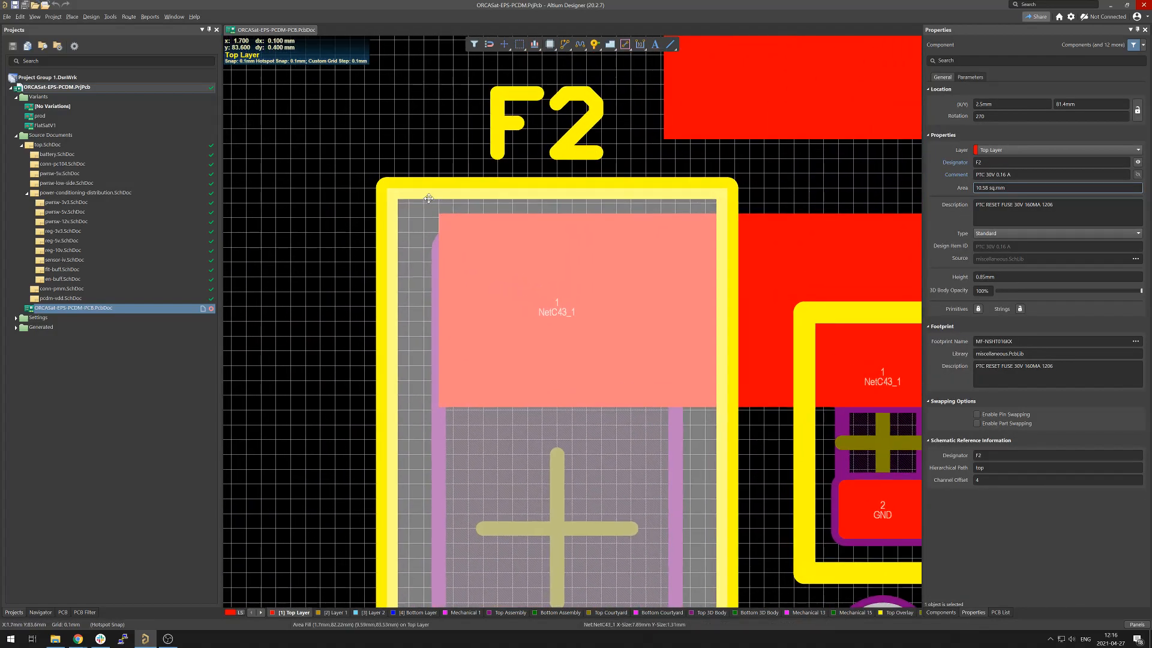
scroll(705, 186, down, 3)
right_drag(704, 179, 687, 99)
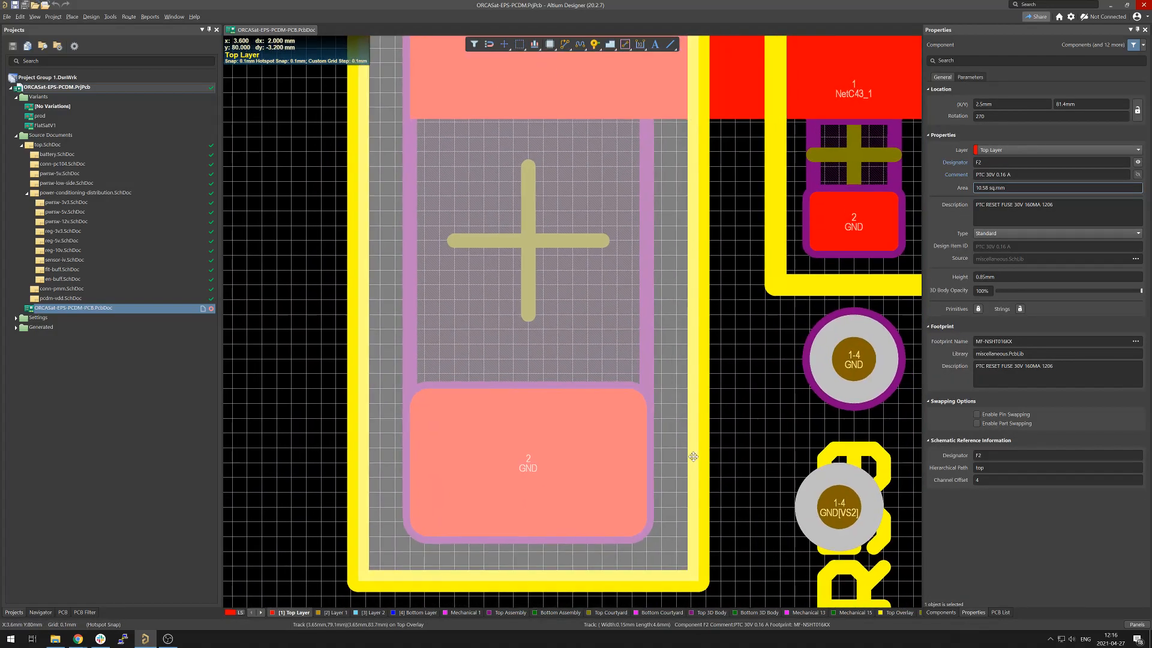
key(ctrl+m)
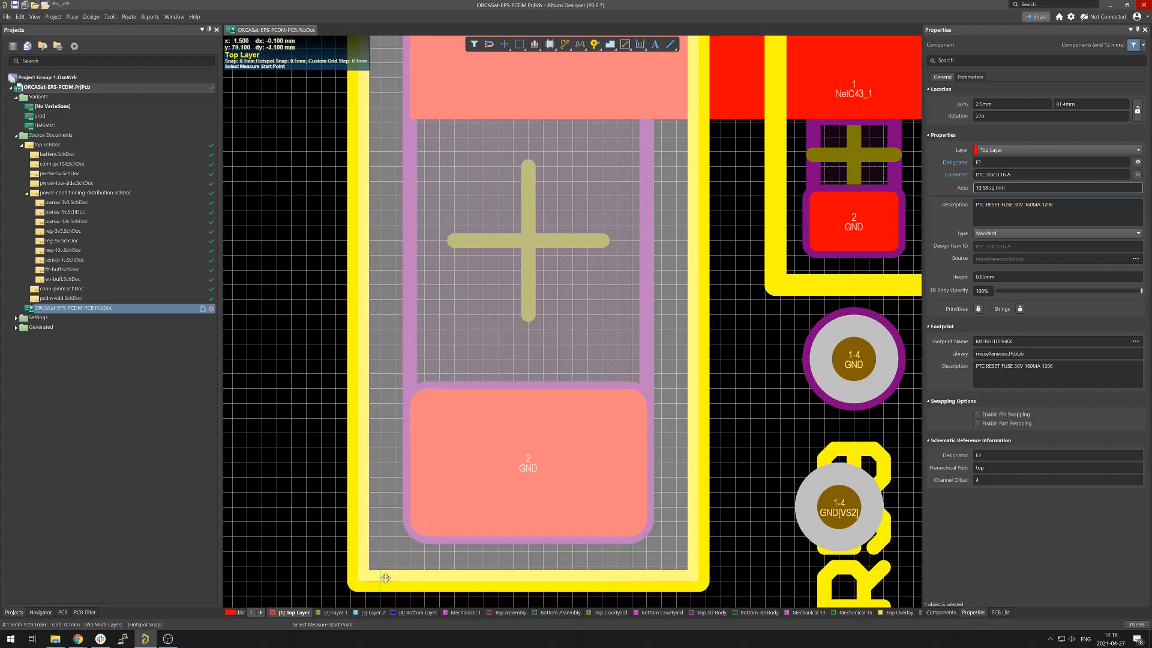
click(358, 579)
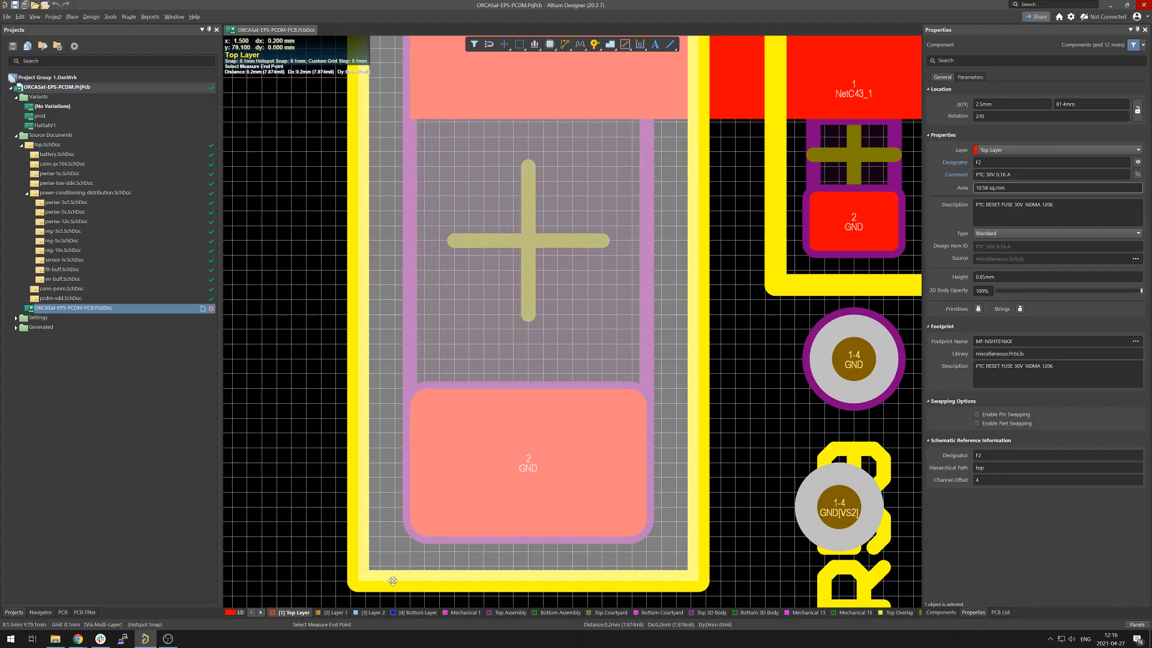
click(689, 580)
key(Return)
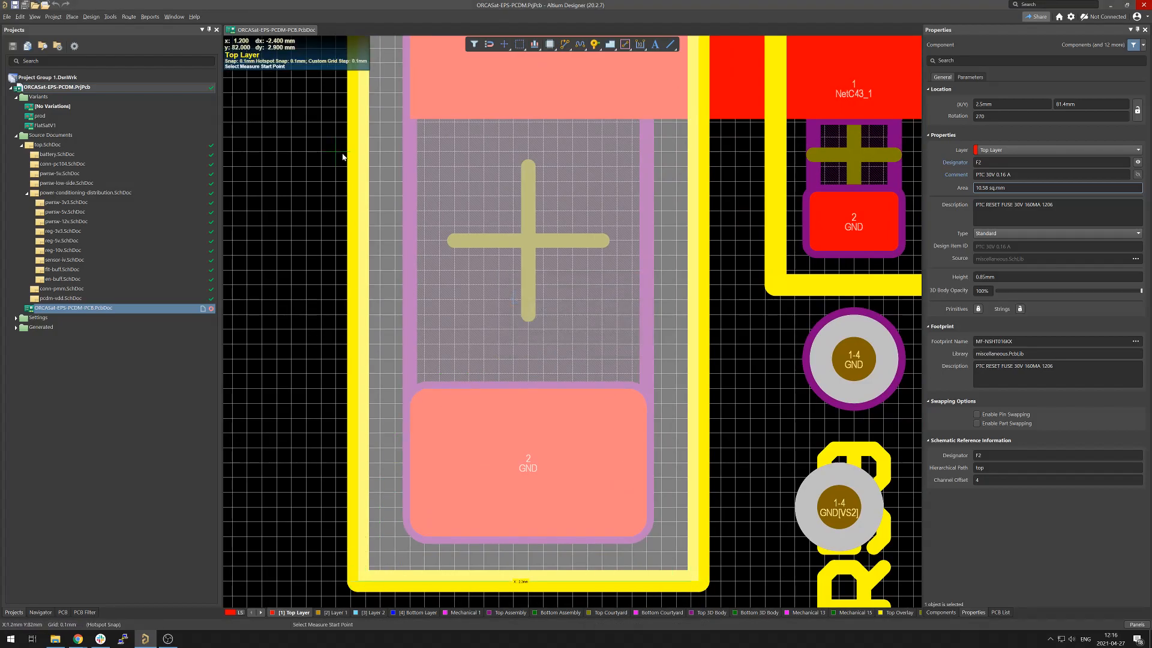
ctrl+scroll(347, 208, down, 3)
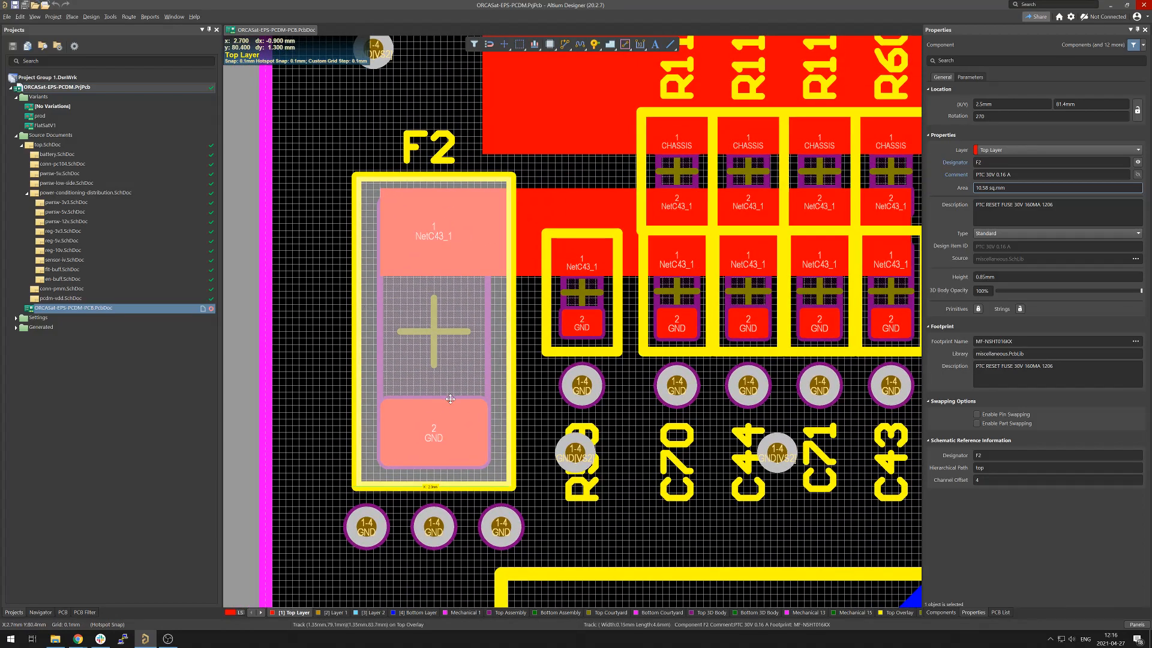
ctrl+scroll(395, 269, up, 2)
click(304, 336)
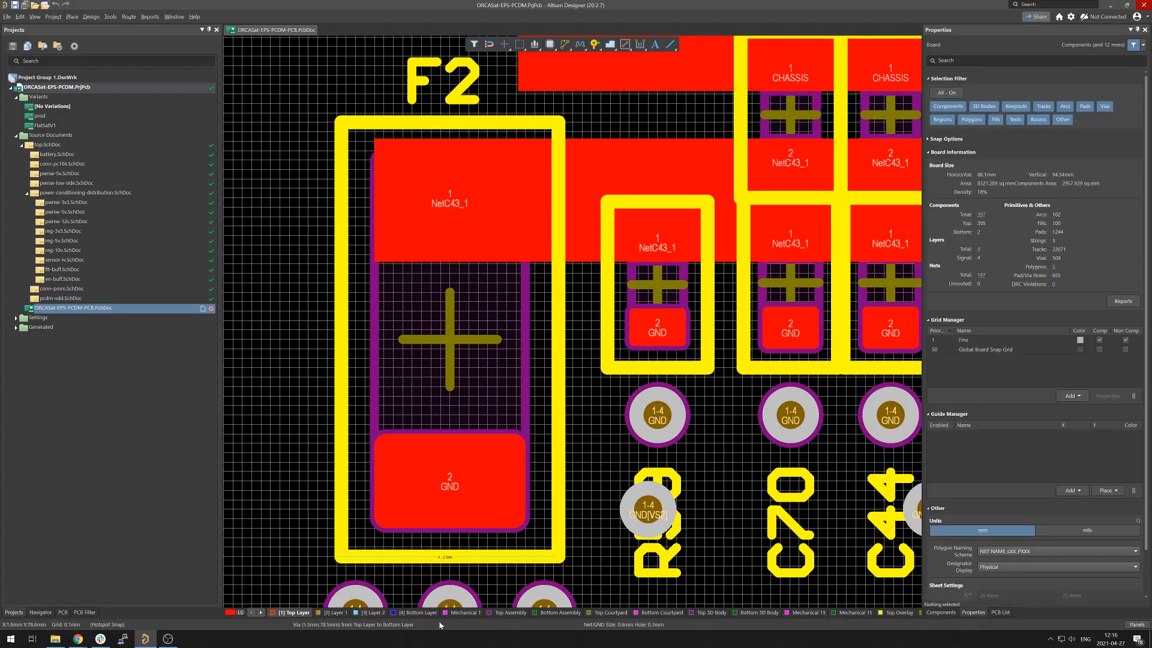
- Make Top Assembly the active layer and view it in single layer mode before restoring the display of all layers
click(511, 612)
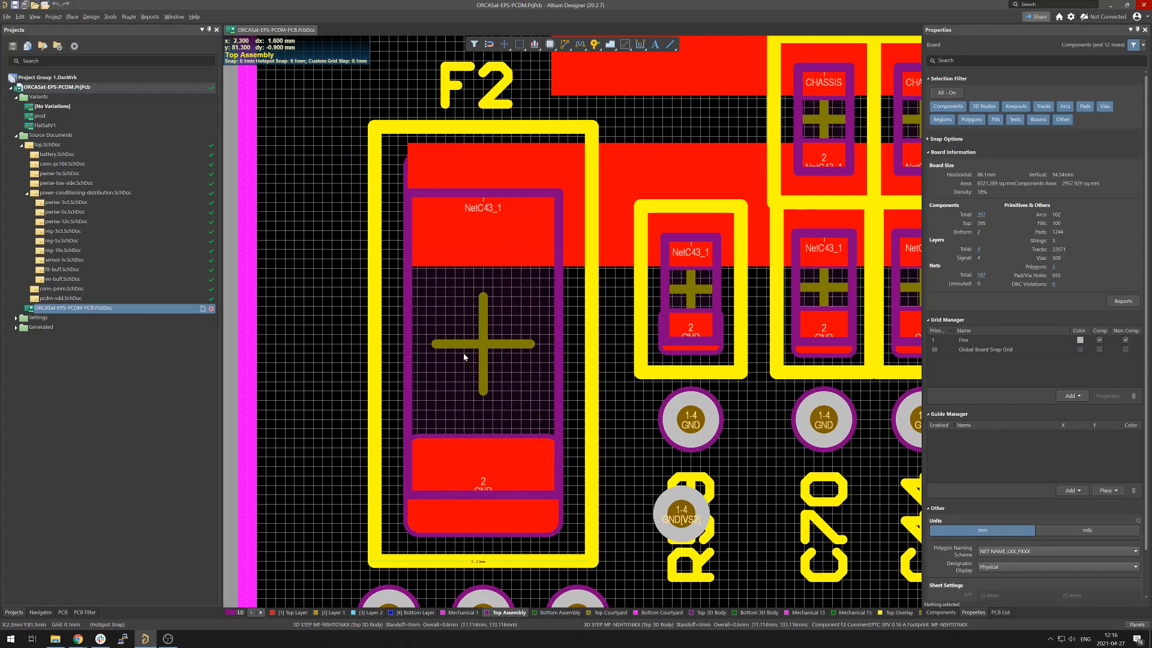
key(shift+s)
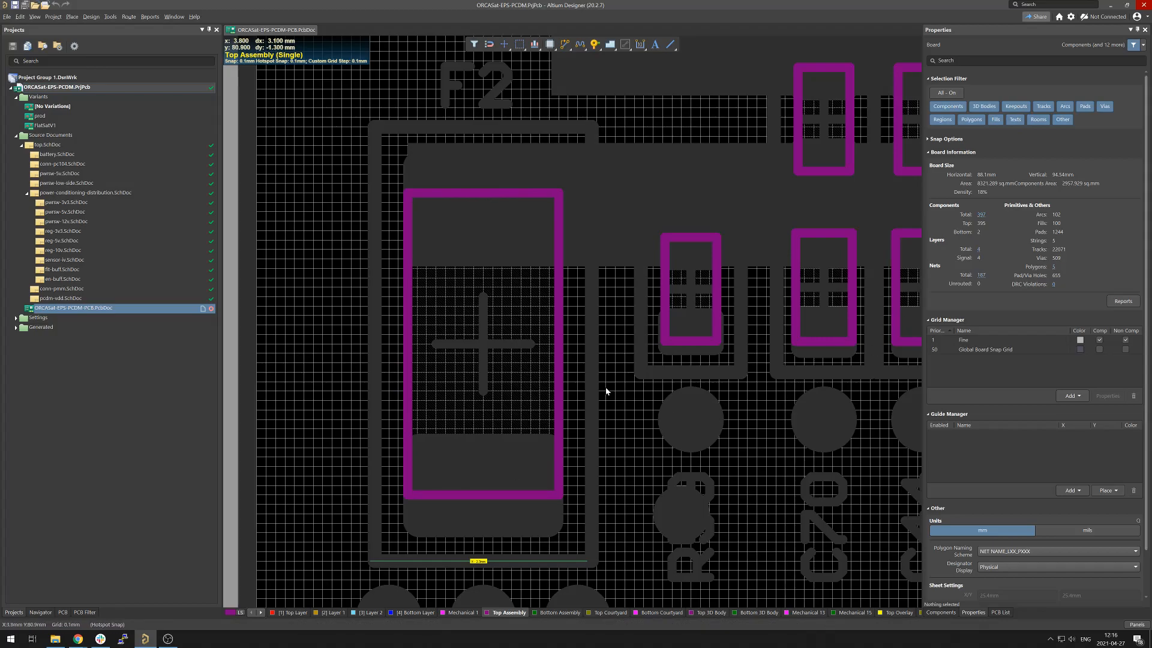
key(shift+s)
key(shift+s)
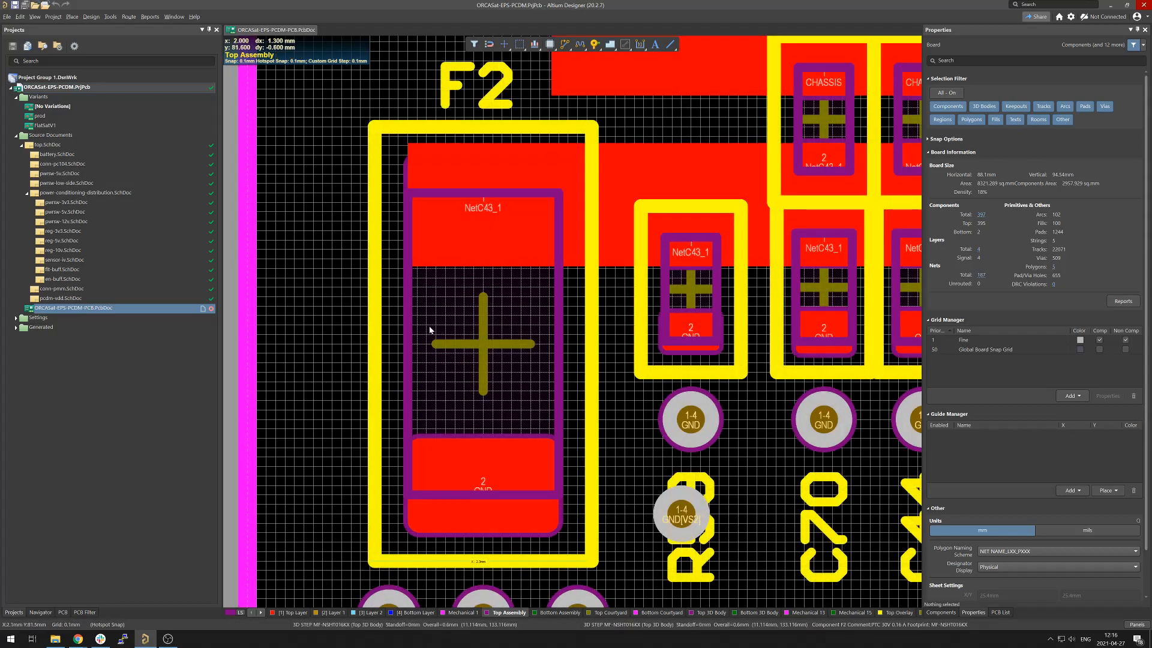
- Select fuse F2 to compare its highlighted extent with the assembly outline, and clear the selection
click(445, 334)
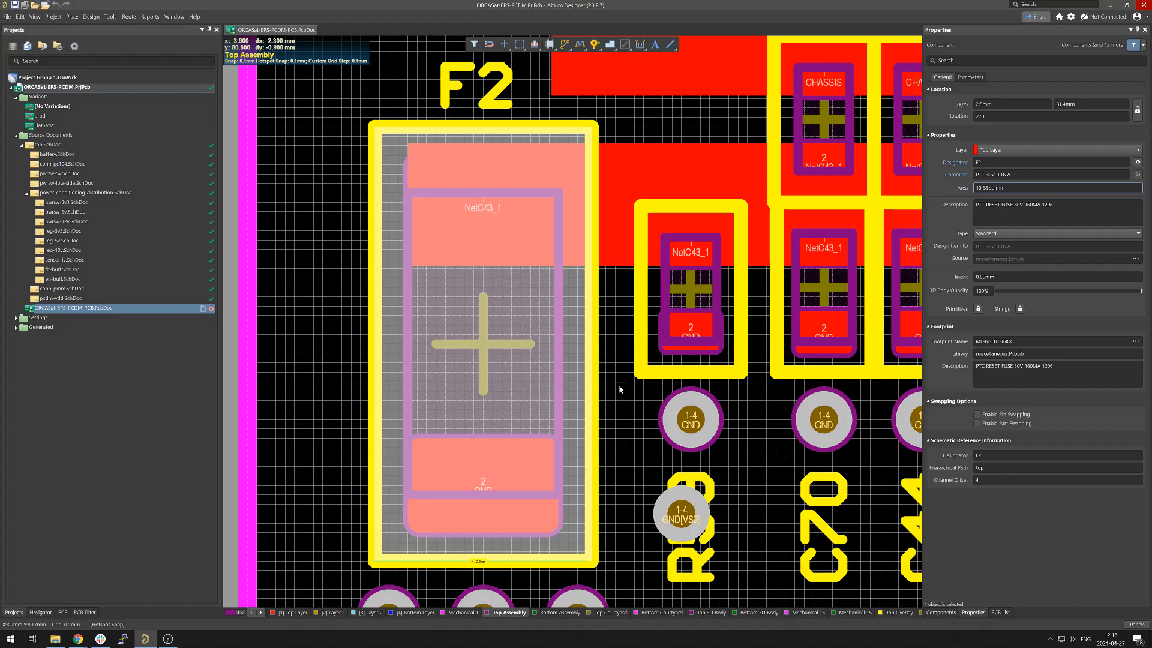
ctrl+scroll(325, 192, down, 2)
right_drag(325, 192, 377, 204)
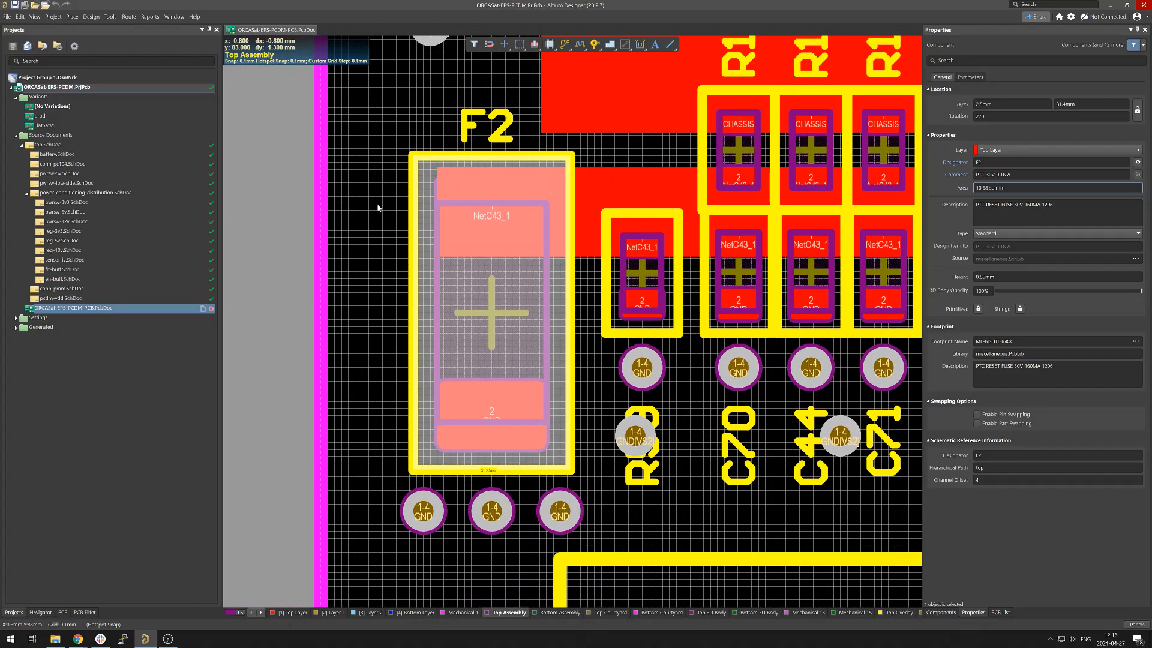
click(377, 208)
ctrl+scroll(369, 191, down, 1)
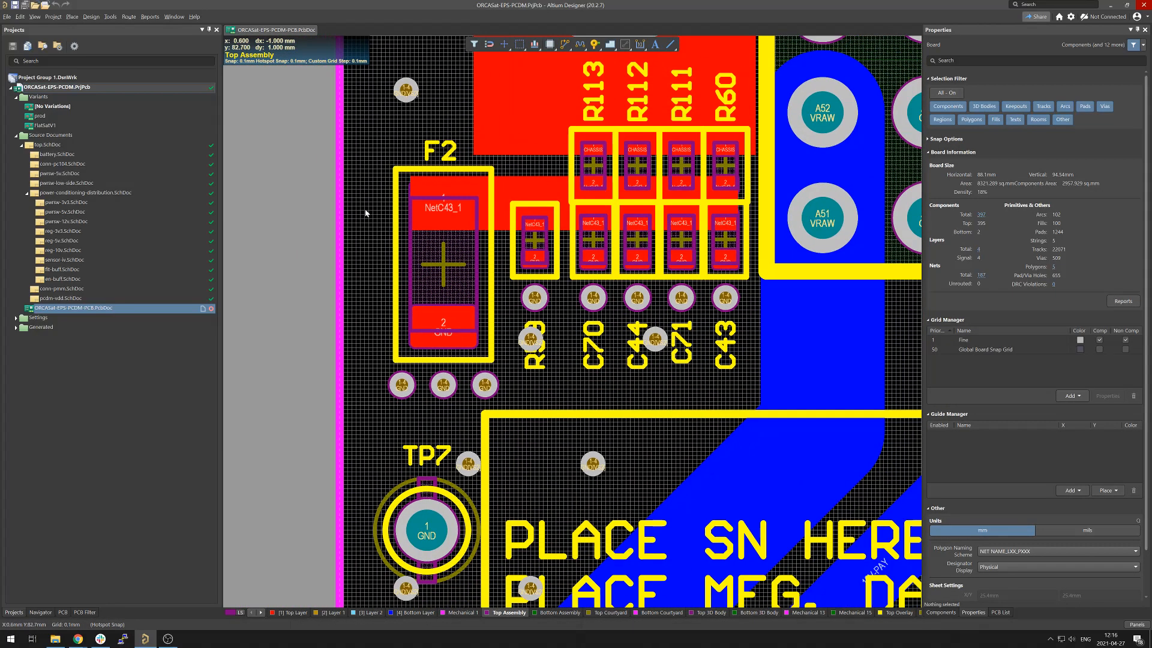
- Make Top Layer the active layer again and bring the board's upper-left area into view
ctrl+scroll(370, 187, up, 2)
click(291, 614)
ctrl+scroll(372, 184, down, 2)
ctrl+scroll(372, 185, down, 4)
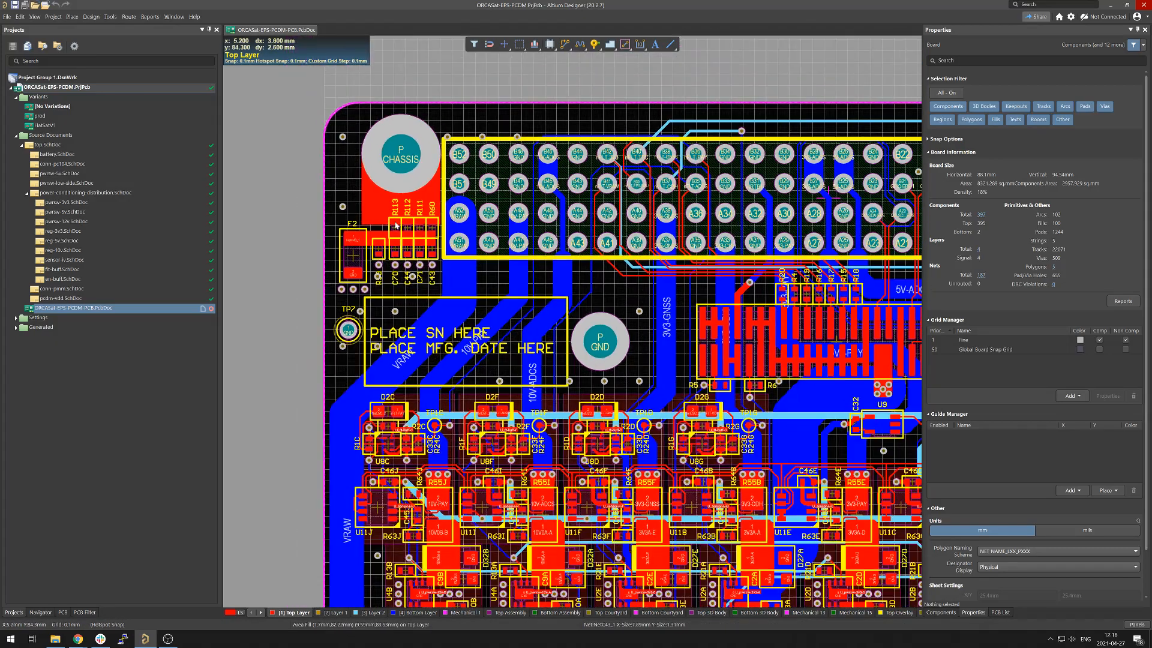
- Open the PCB List and show the list of available panels that includes it
click(1000, 613)
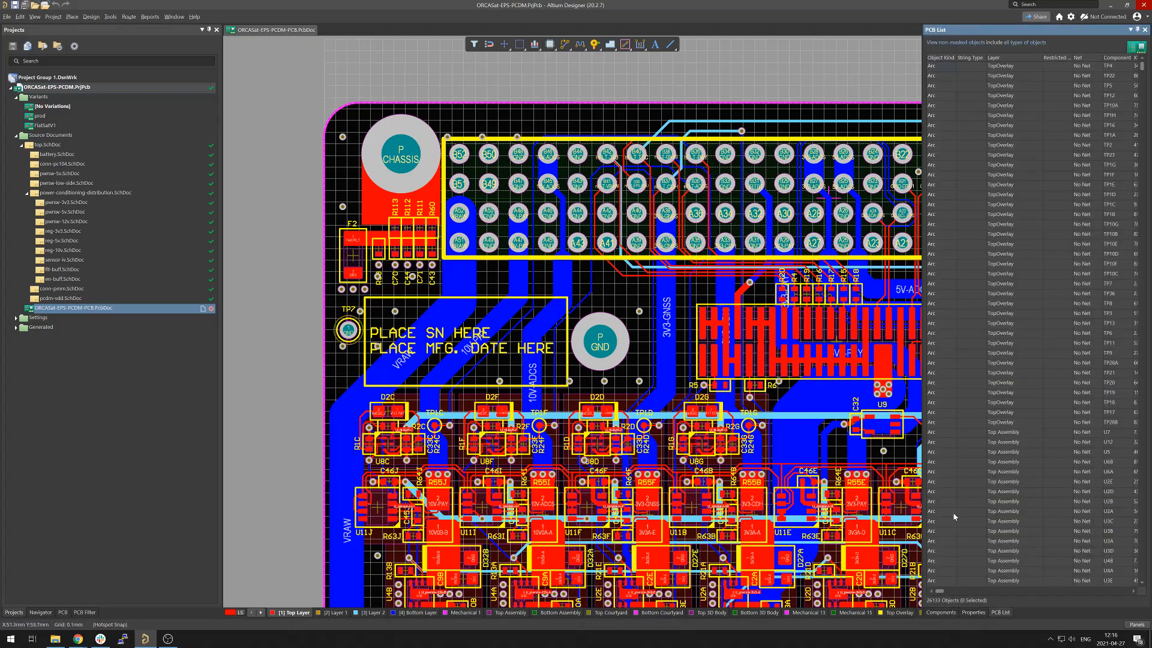
click(1137, 624)
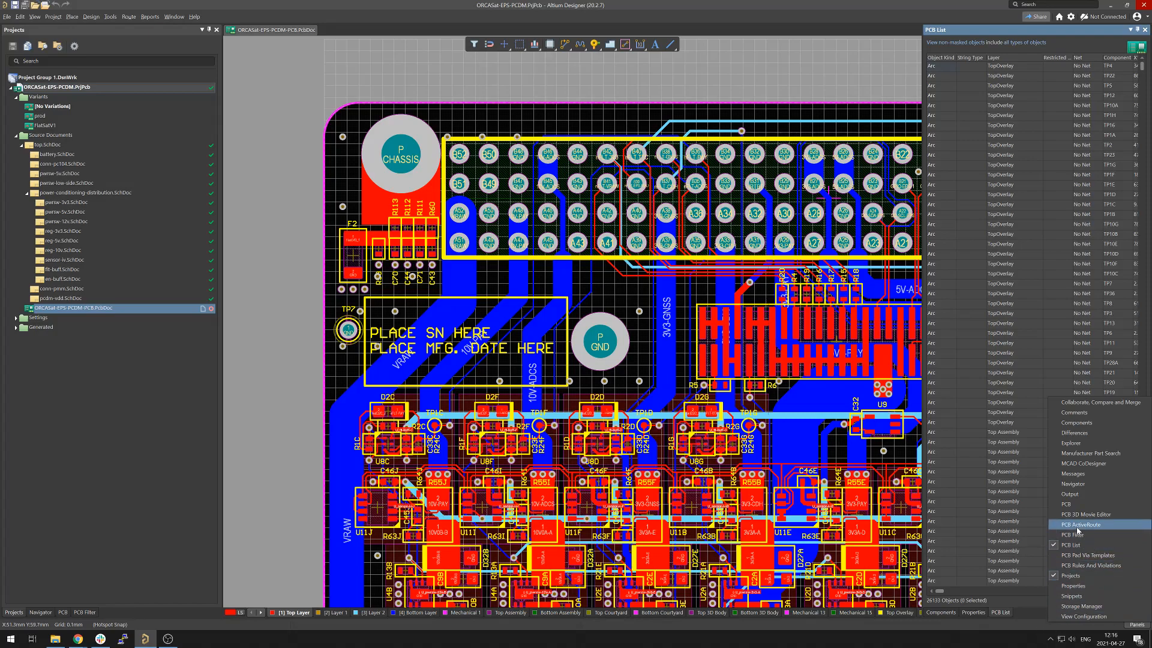
- Check the desktop and layout options in the System – View preferences, then close the preferences
click(1071, 16)
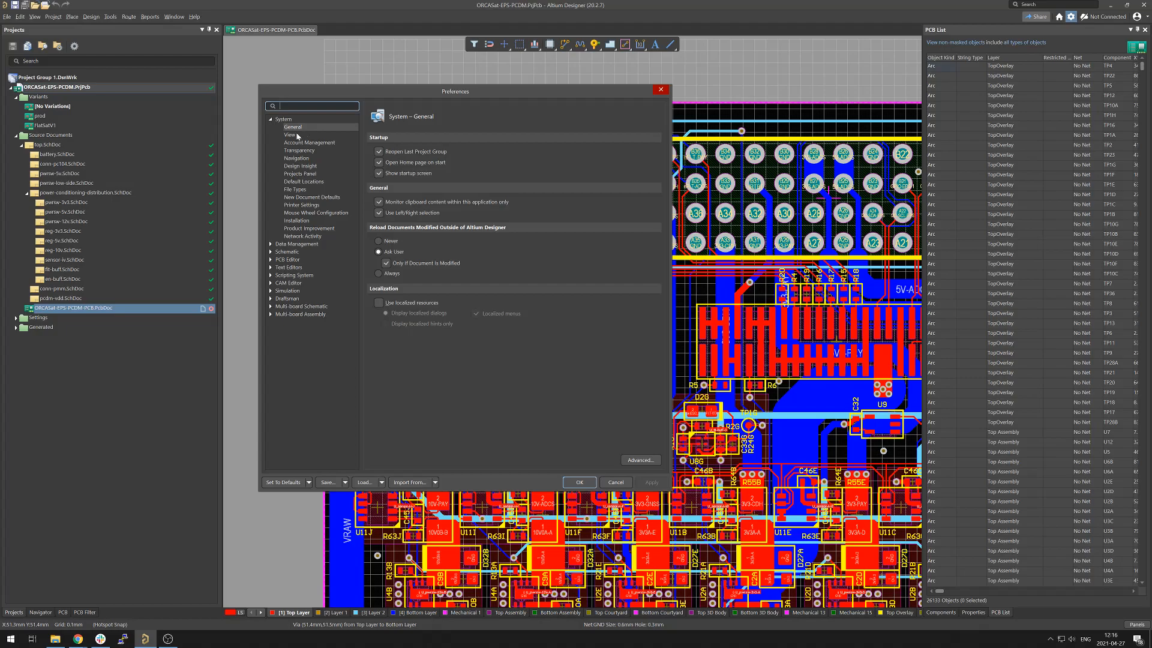
click(289, 135)
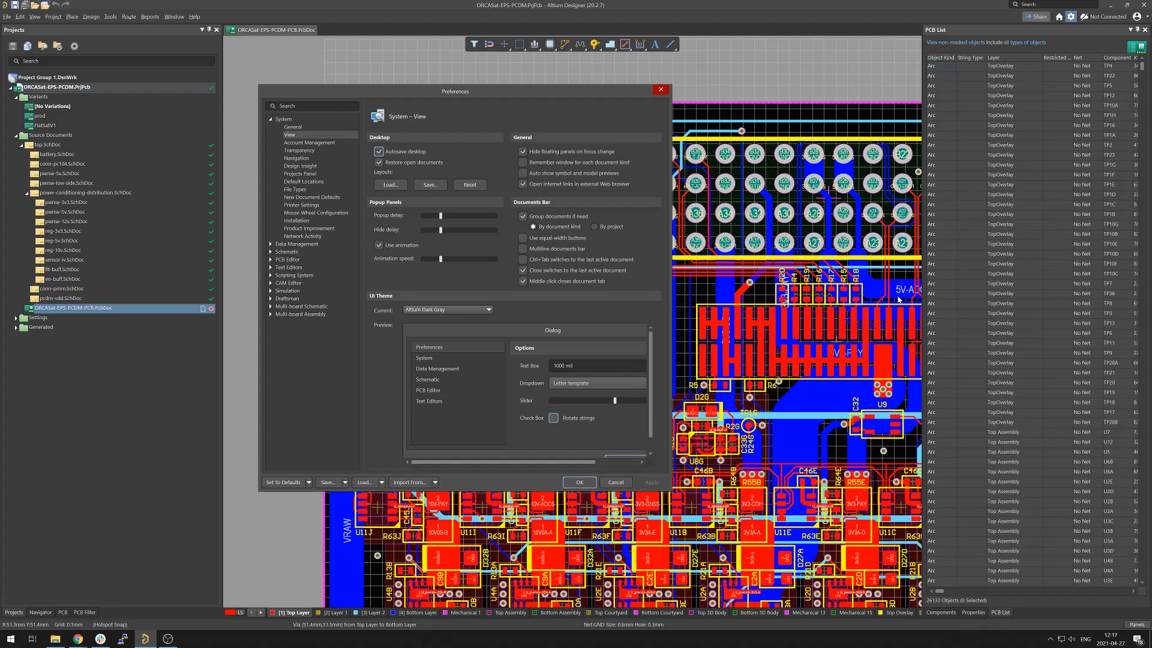
click(660, 90)
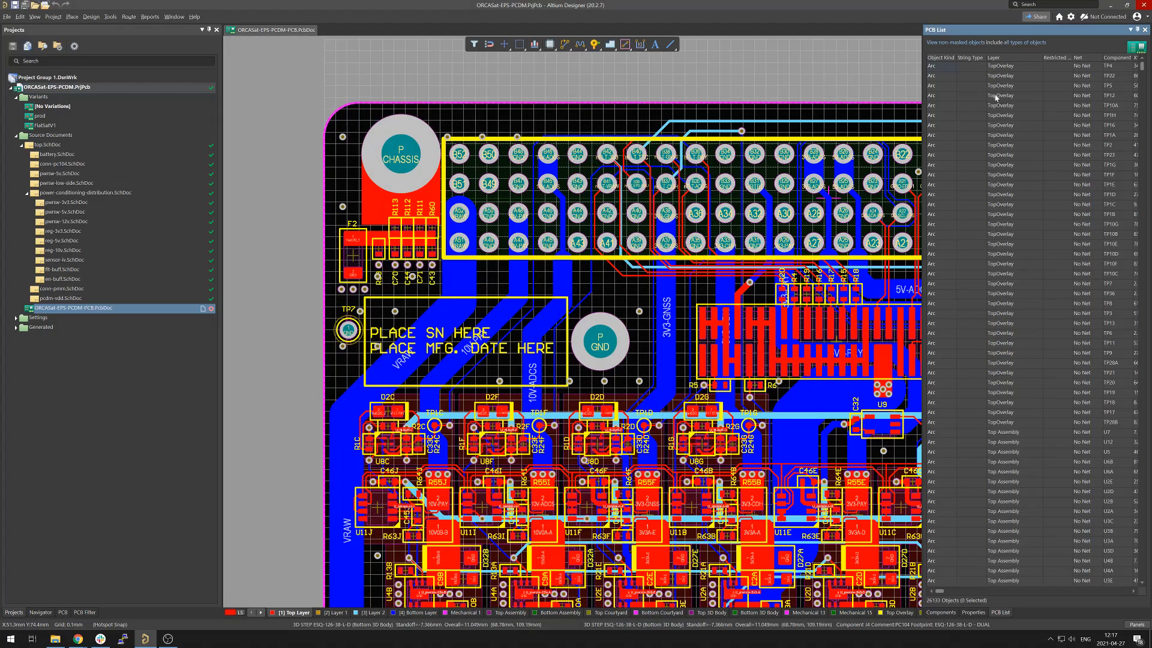
- Widen the PCB List to show more columns and find where its component rows begin
drag(921, 65, 448, 130)
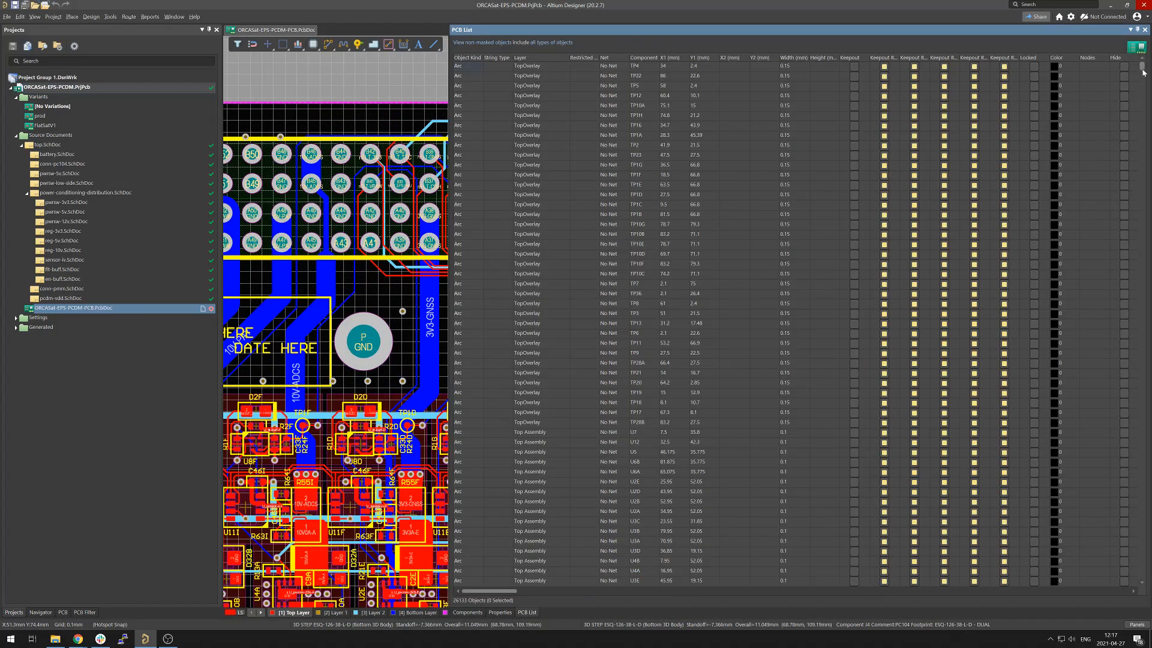
drag(1143, 72, 1142, 557)
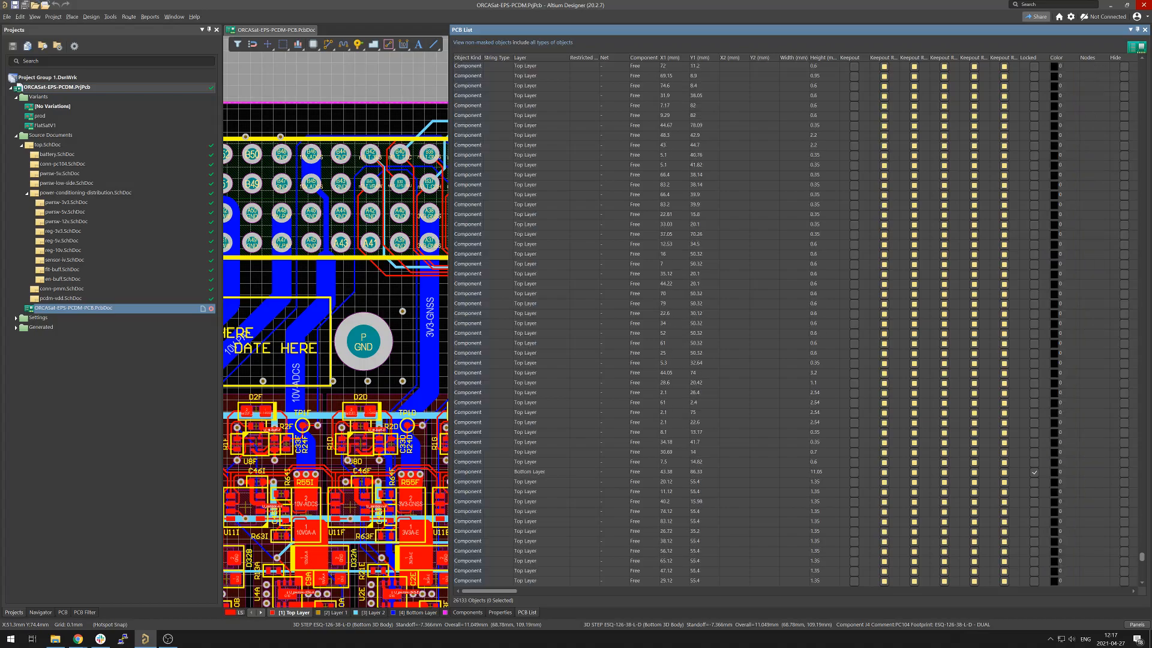
scroll(632, 301, up, 20)
scroll(600, 288, up, 14)
scroll(543, 333, down, 4)
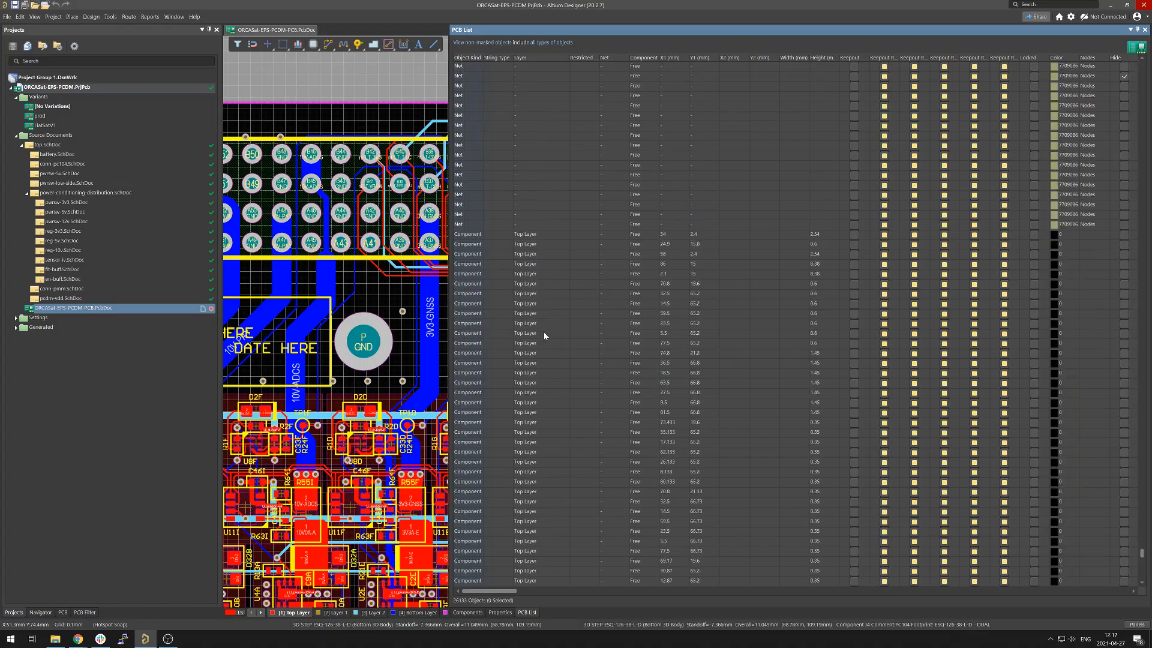
- Examine the X position and height values in the first component row of the PCB List
click(565, 239)
click(674, 237)
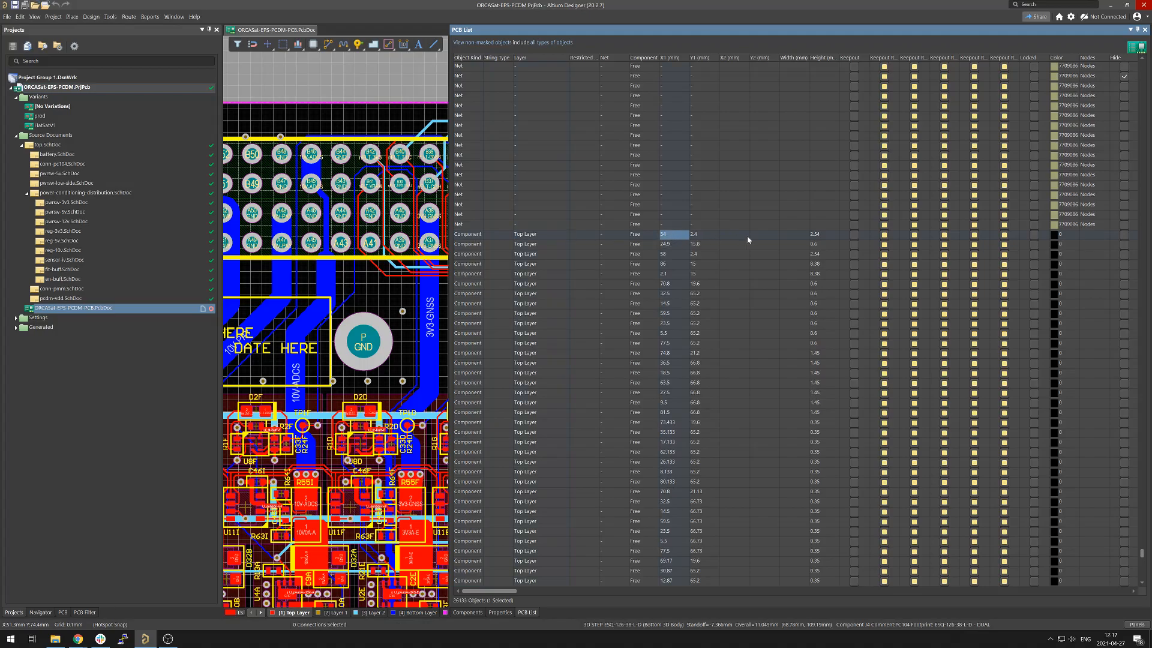
click(815, 236)
scroll(822, 204, down, 3)
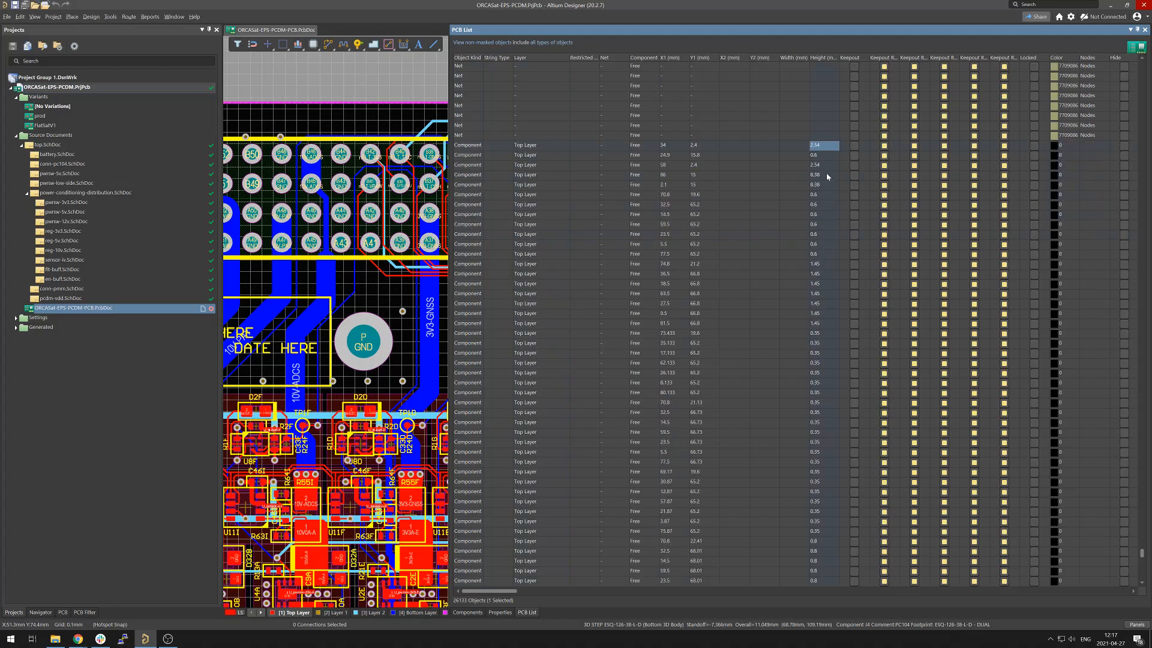
scroll(824, 159, up, 1)
- Look across the first component row's columns to the Area column at the end and select its value
key(Right)
key(Right)
key(Right)
key(Right)
key(Right)
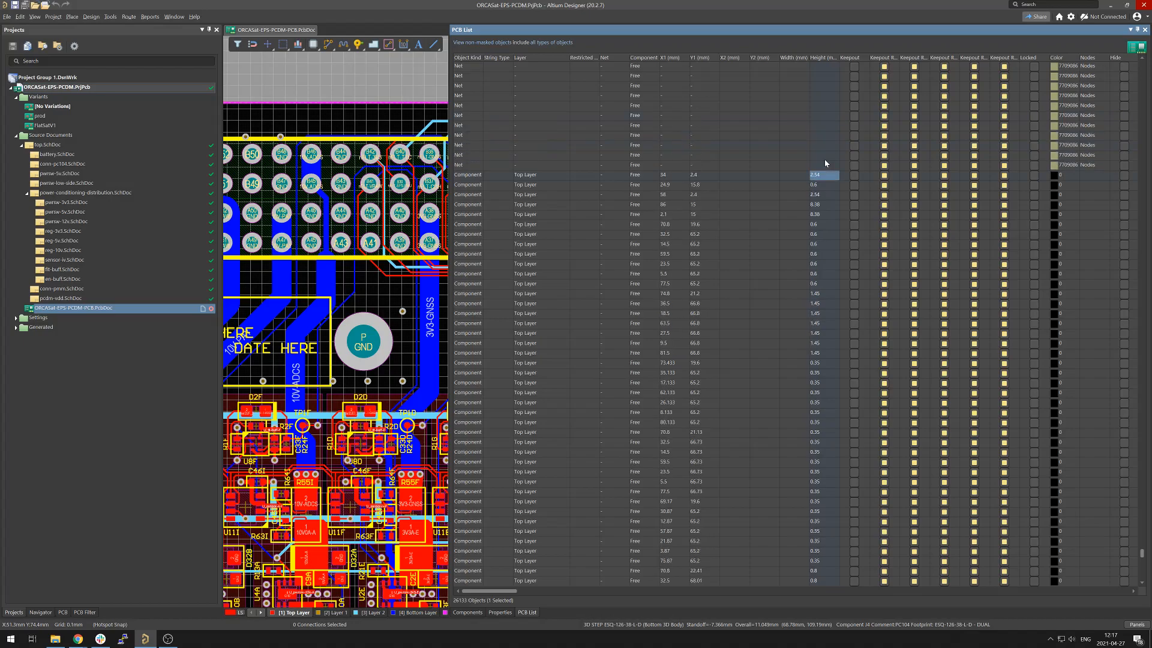
key(Right)
key(Right)
key(Right)
key(Right)
key(Right)
key(Right)
key(Right)
key(Right)
key(Right)
key(Right)
key(Right)
key(Right)
key(Right)
key(Right)
key(Right)
key(Right)
key(Right)
key(Right)
key(Right)
key(Right)
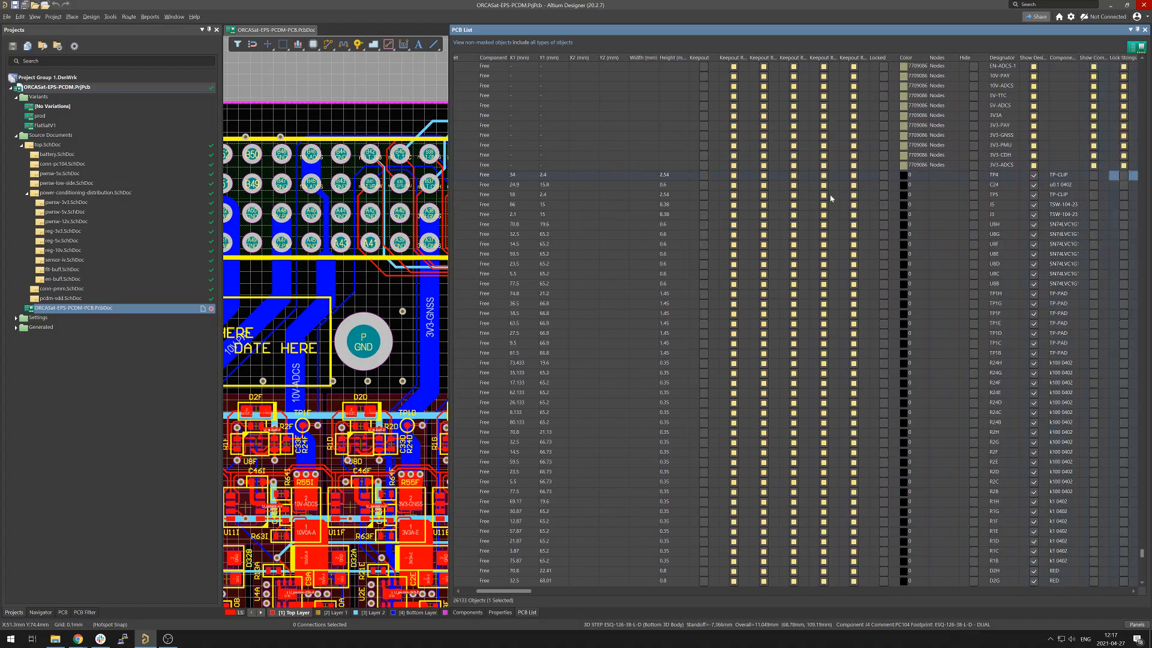
key(Right)
key(Right)
key(Right)
key(Right)
key(Right)
key(Right)
key(Right)
key(Right)
key(Right)
key(Right)
key(Right)
key(Right)
key(Right)
key(Right)
key(Right)
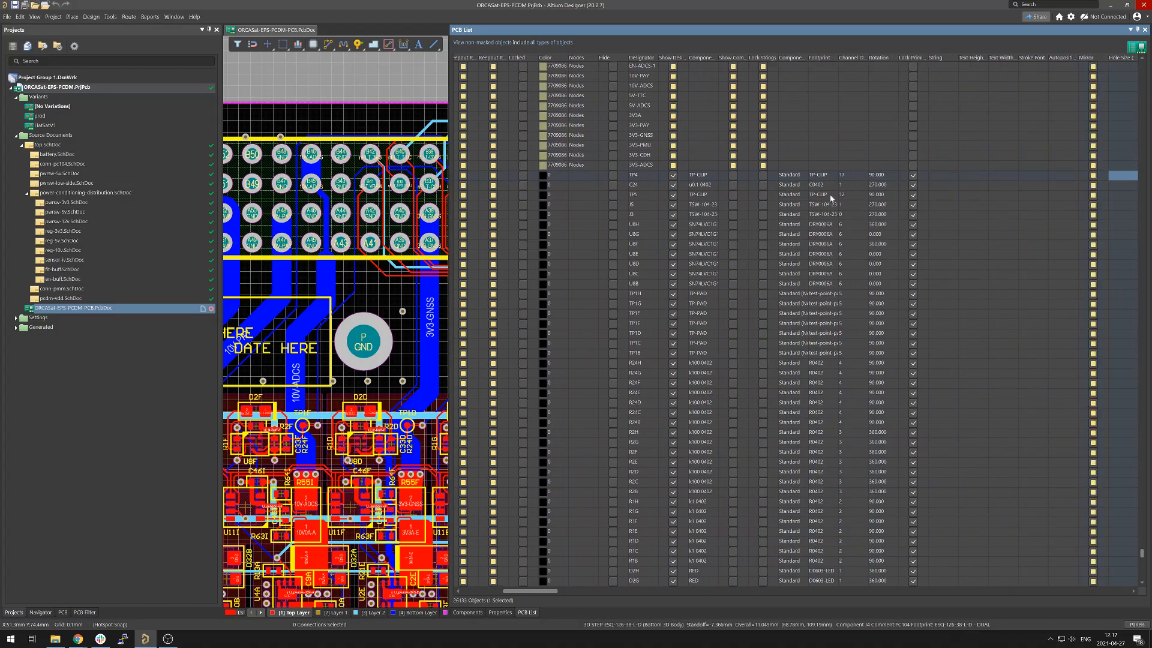
key(Right)
key(Right)
key(Right)
key(Right)
key(Right)
key(Right)
key(Right)
key(Right)
key(Right)
key(Right)
key(Right)
key(Right)
key(Right)
key(Right)
key(Right)
key(Right)
key(Right)
key(Right)
key(Right)
key(Right)
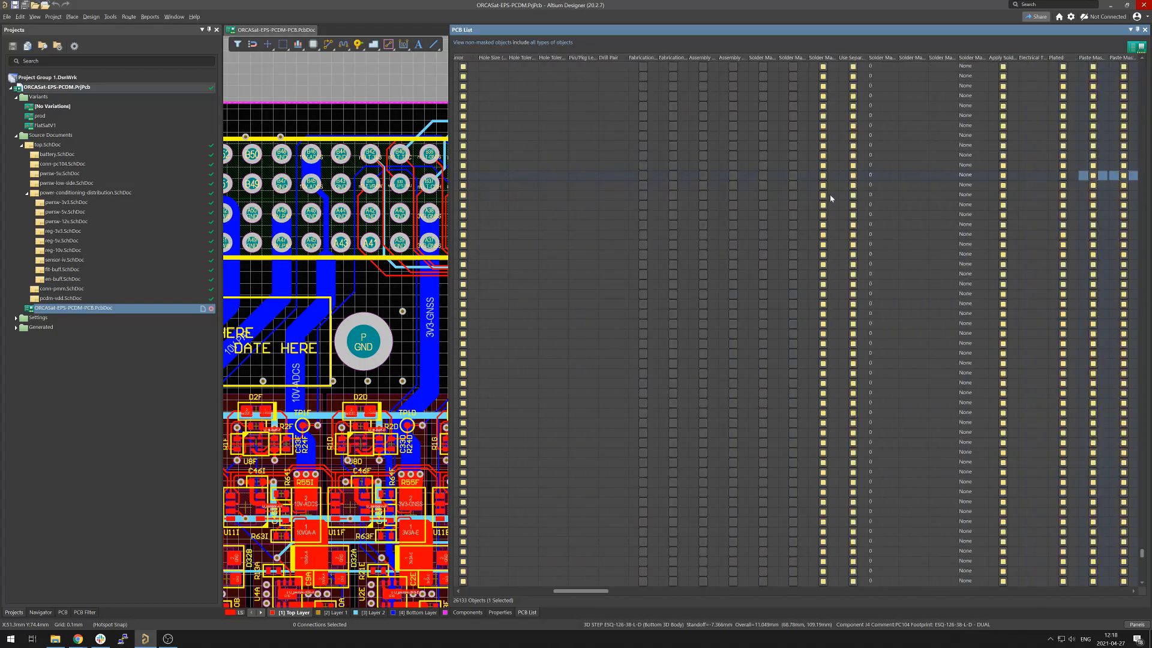
key(Right)
key(Right)
key(Right)
key(Right)
key(Right)
key(Right)
key(Right)
key(Right)
key(Right)
key(Right)
key(Right)
key(Right)
key(Right)
key(Right)
key(Right)
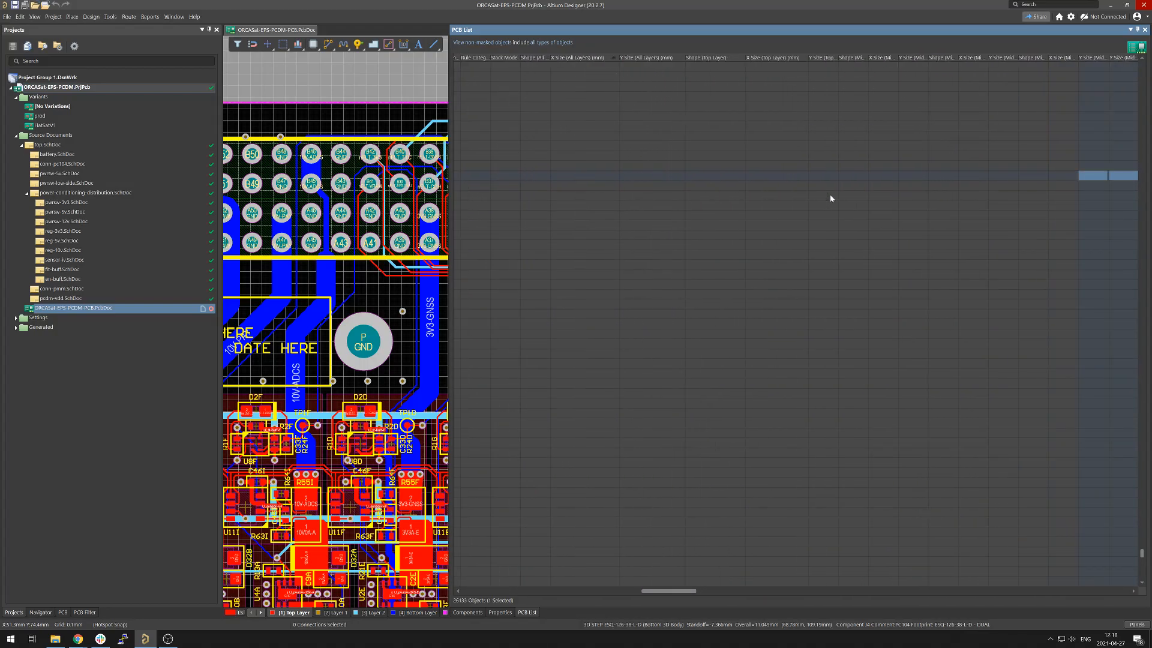
drag(734, 590, 1132, 599)
key(Left)
drag(774, 591, 1116, 590)
click(1121, 175)
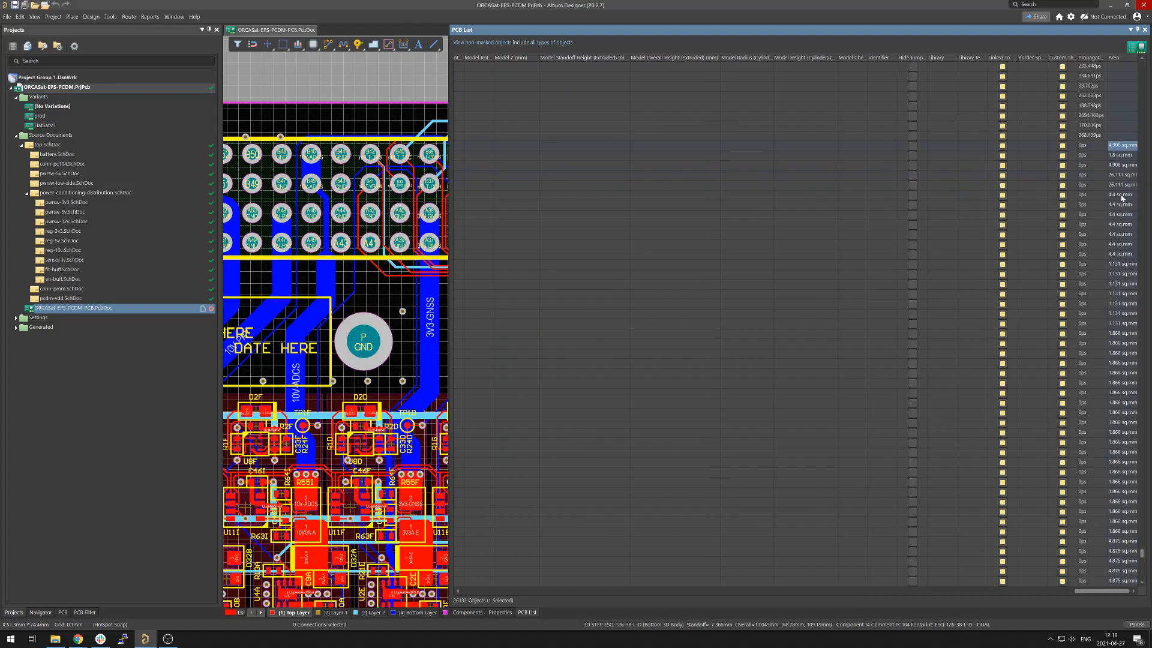
- Look through the component surface areas in the PCB List's Area column
scroll(1131, 264, down, 4)
scroll(1130, 260, down, 6)
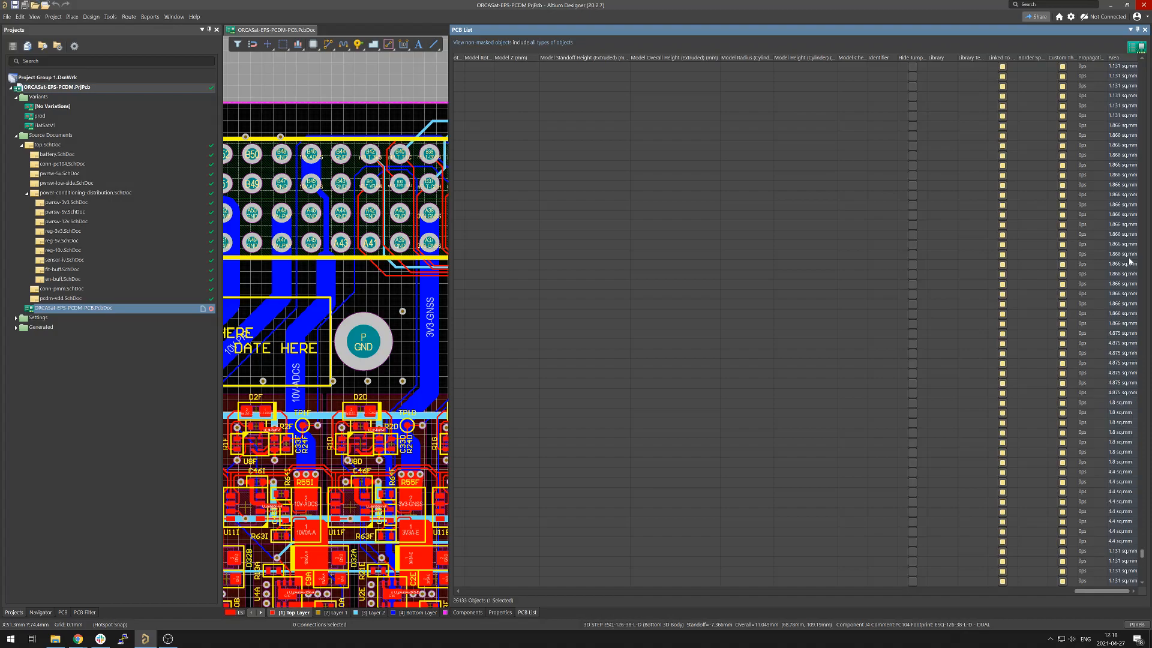
scroll(1132, 264, up, 8)
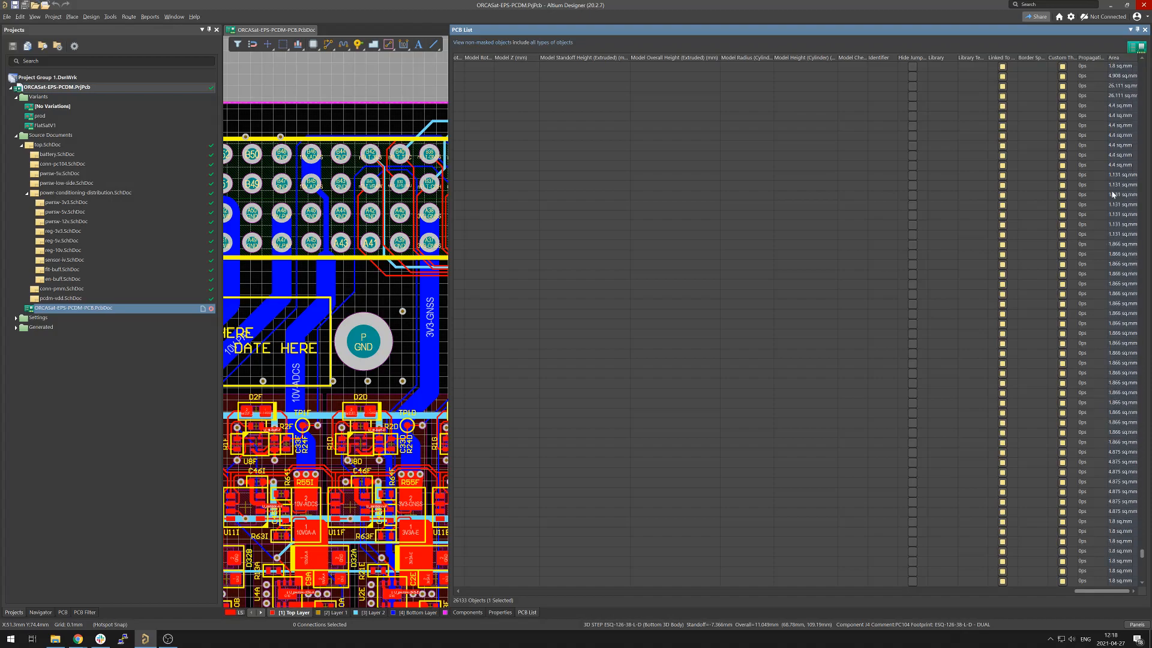
- Go back to the first columns of the PCB List, and switch to the EPS v1 SDP BOM spreadsheet in Chrome
drag(1089, 591, 483, 591)
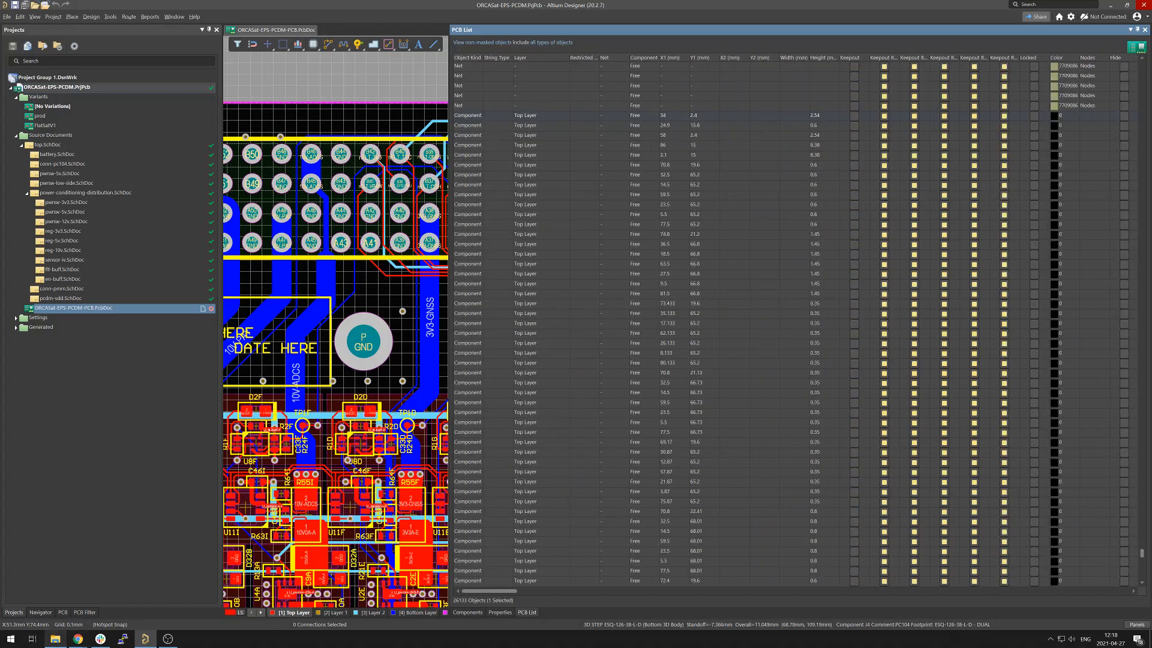
mouse_move(78, 638)
click(102, 600)
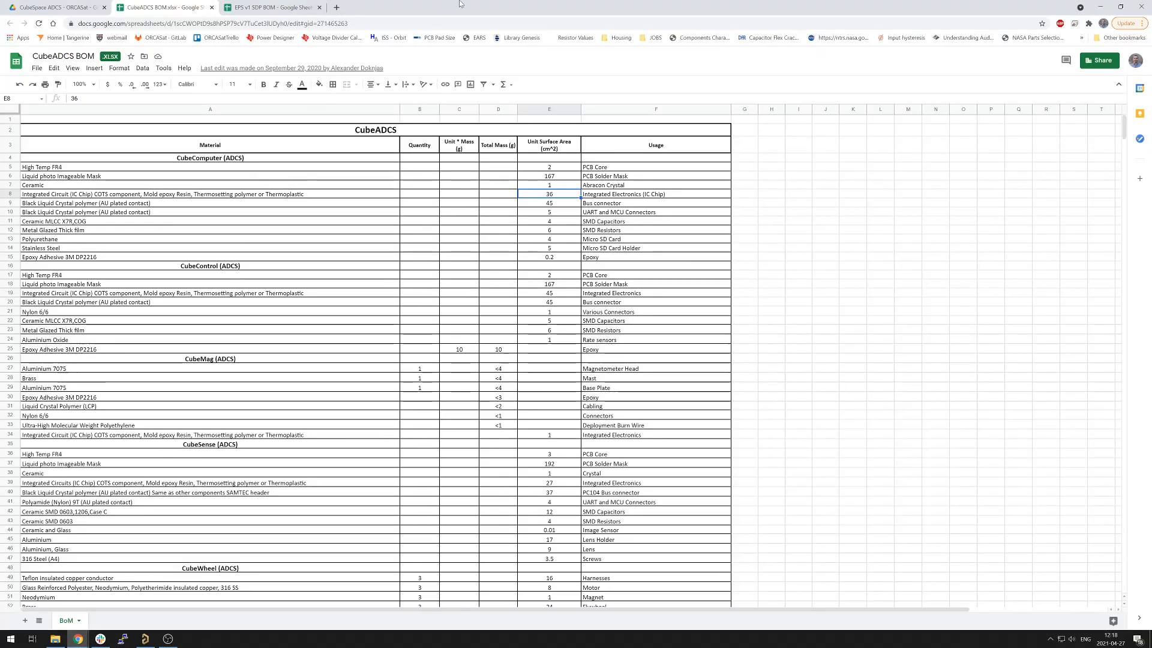
click(272, 7)
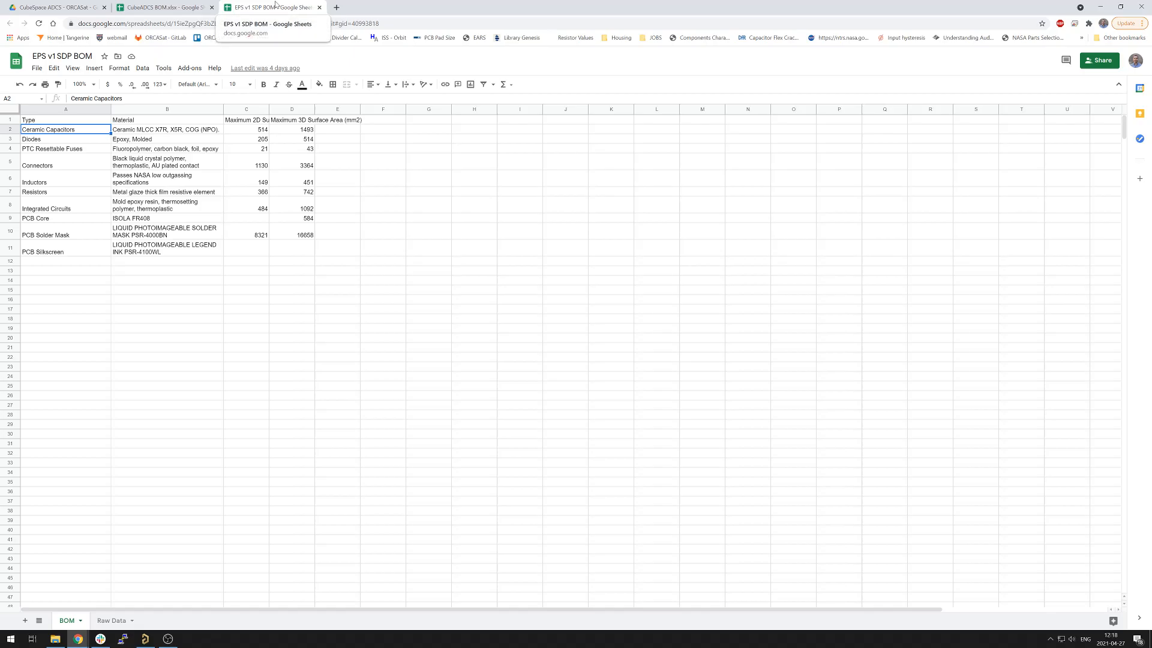
click(516, 250)
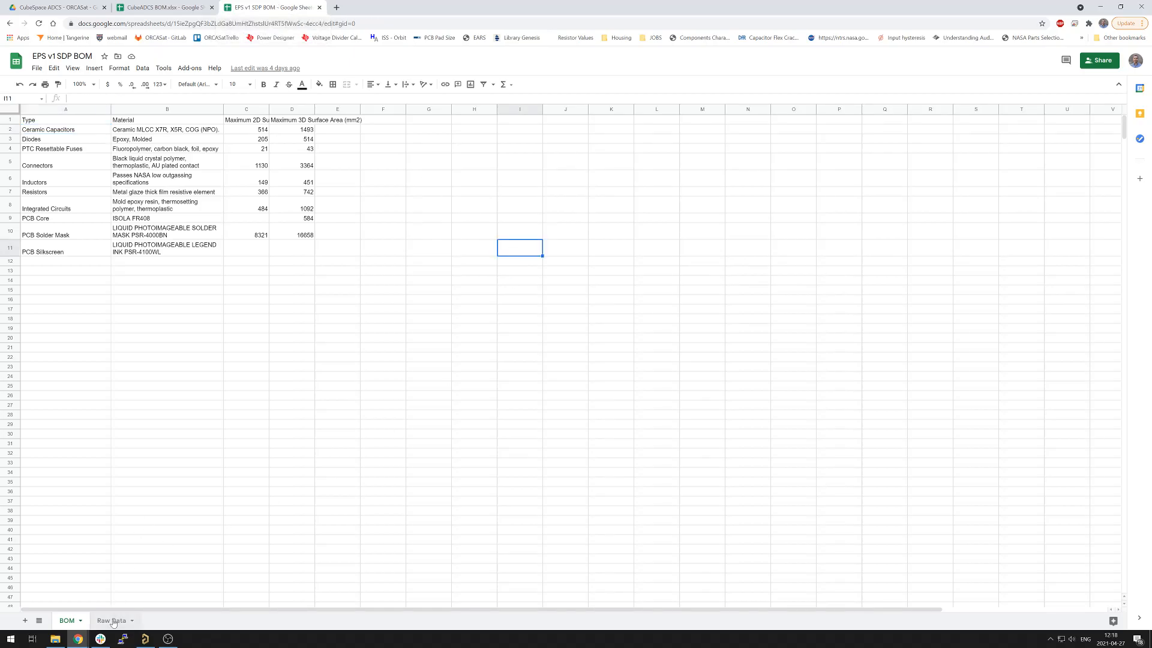
- Open the Raw Data sheet and look down through its component rows
click(113, 621)
click(510, 342)
click(47, 130)
scroll(51, 180, down, 18)
scroll(52, 219, down, 5)
- Switch to Altium Designer, select all component designators in the PCB List from TP4 to C2E, and bring up their copy options
click(145, 638)
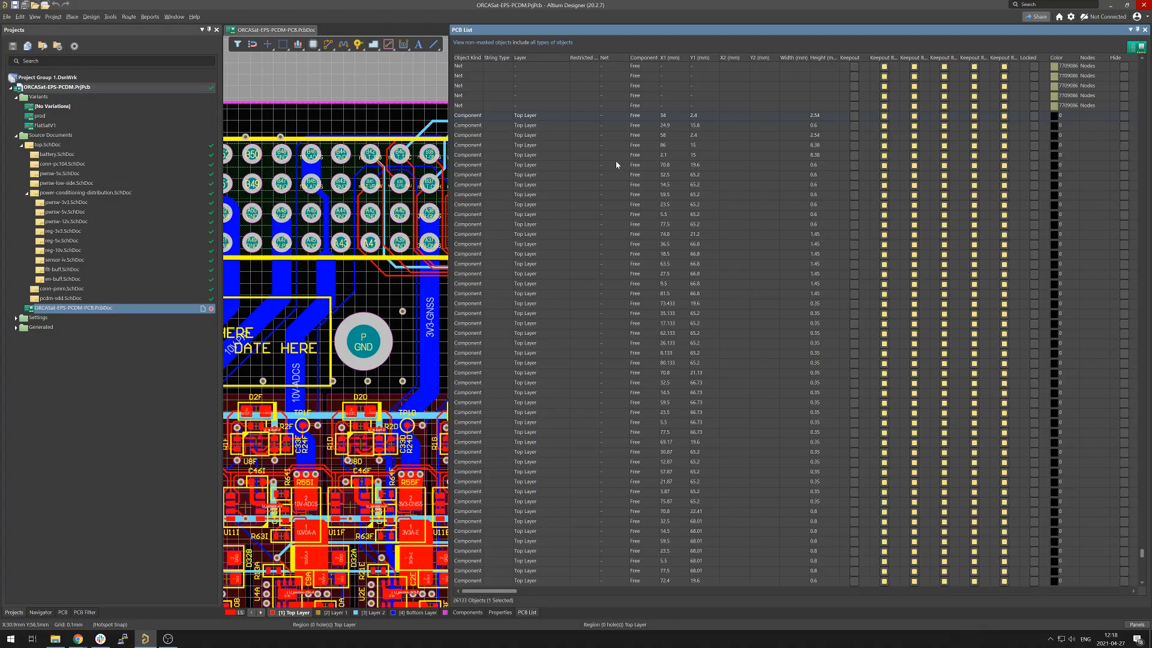
drag(501, 591, 520, 594)
click(973, 116)
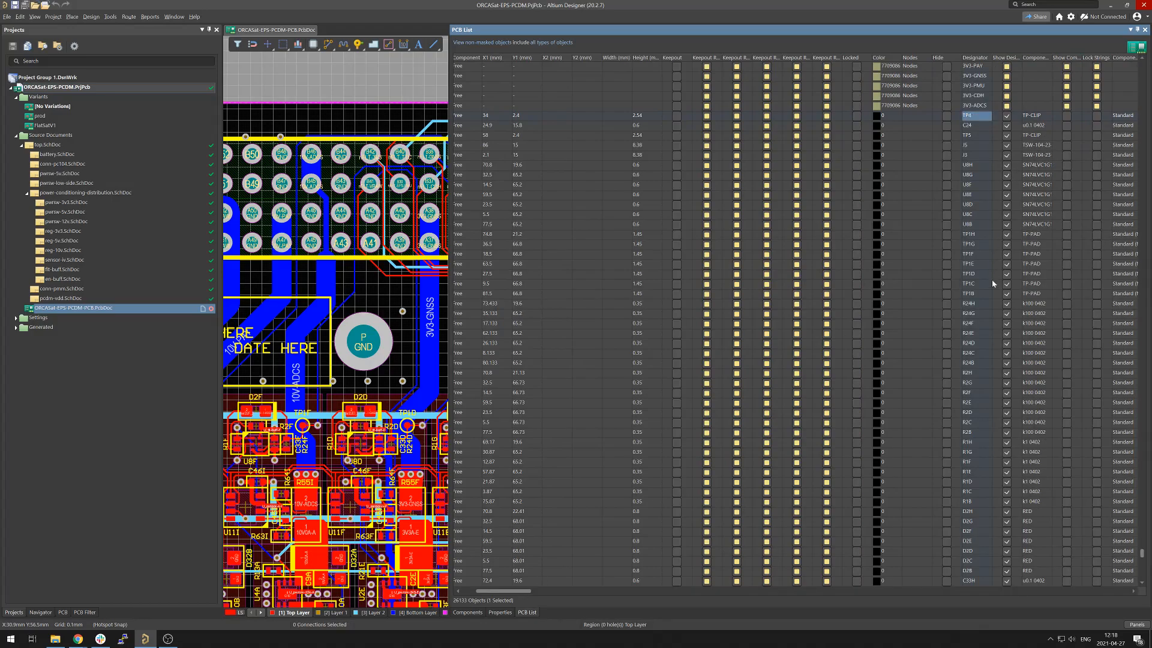
scroll(993, 279, down, 10)
scroll(980, 341, down, 10)
scroll(978, 356, down, 10)
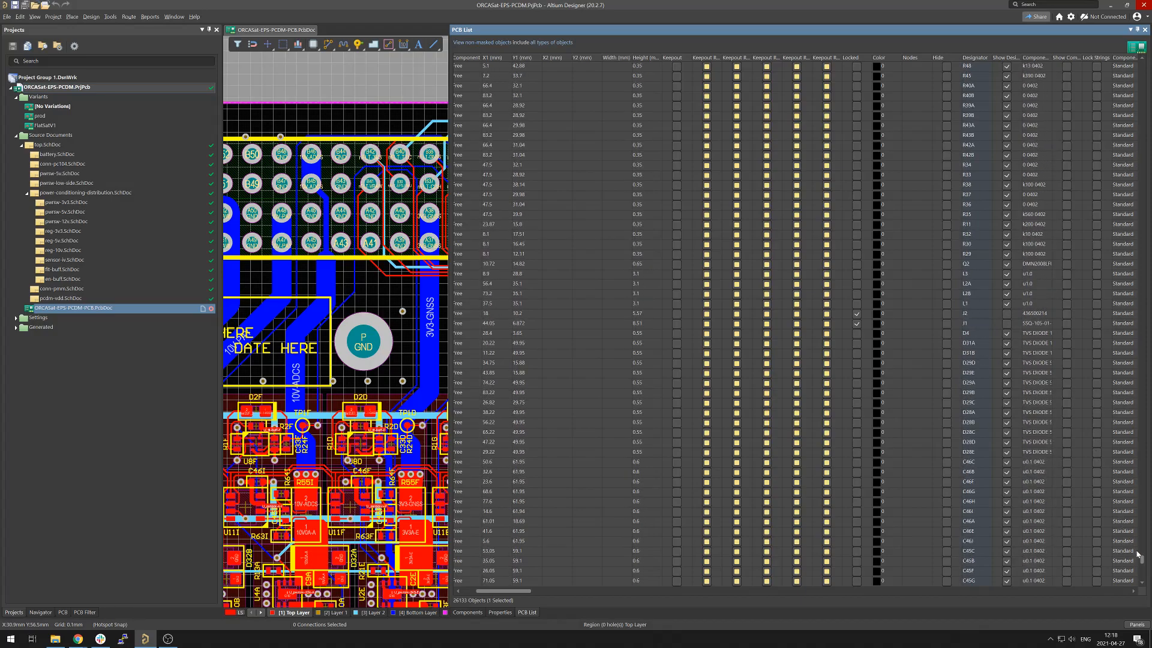
scroll(1138, 555, down, 10)
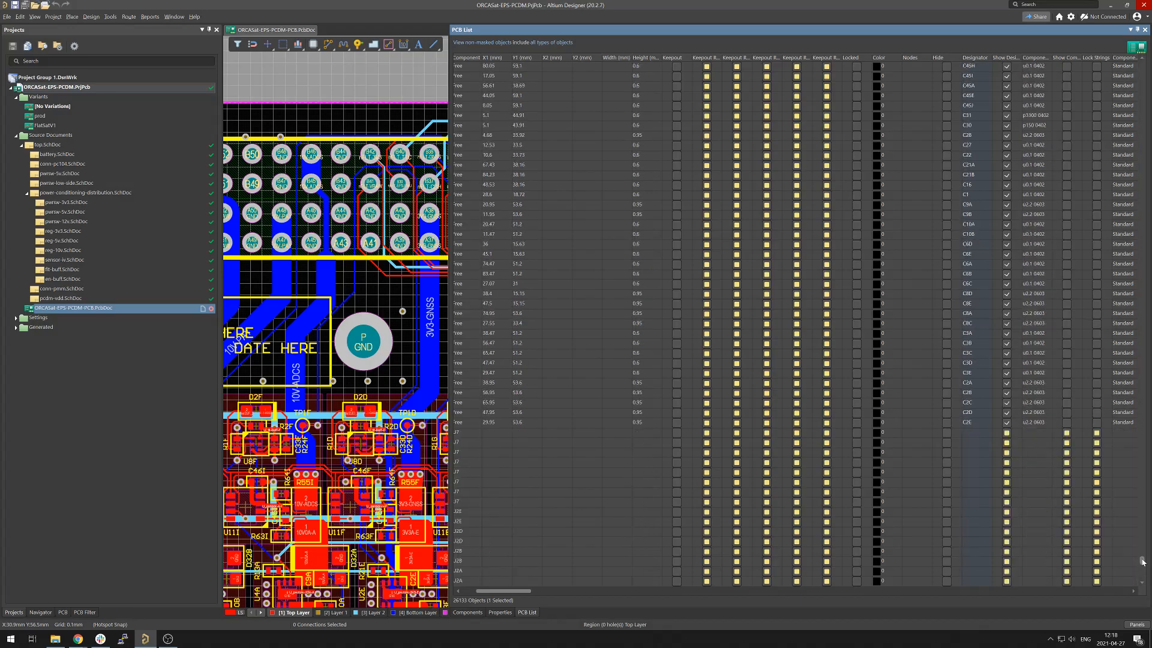
shift+click(975, 426)
scroll(975, 329, up, 3)
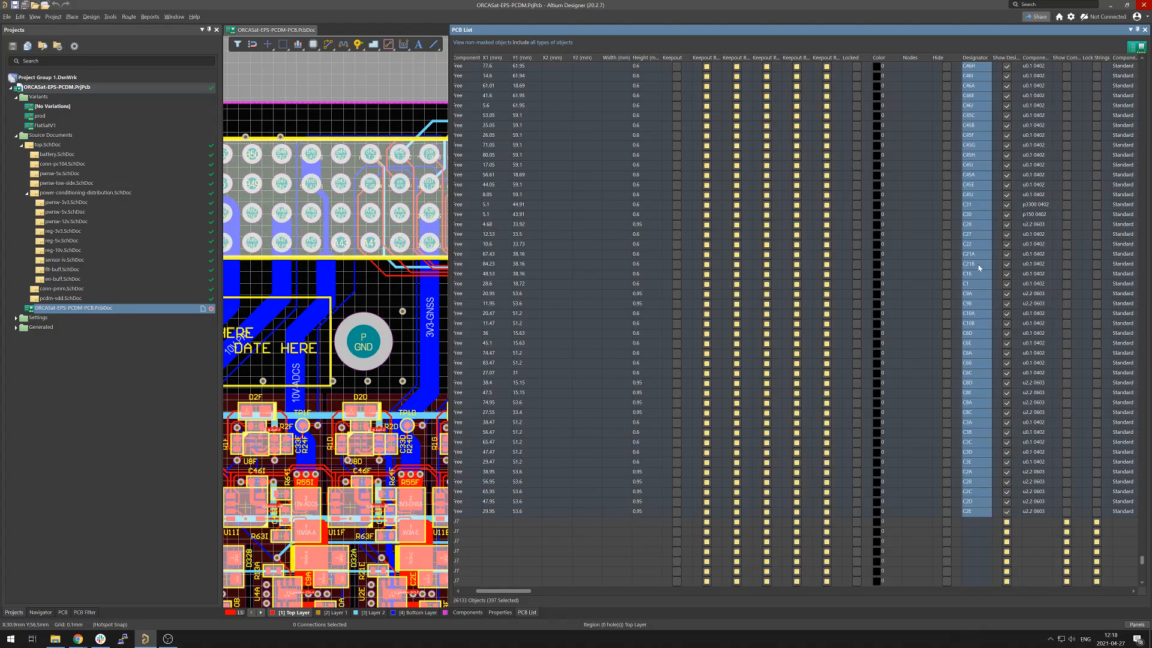
right_click(979, 268)
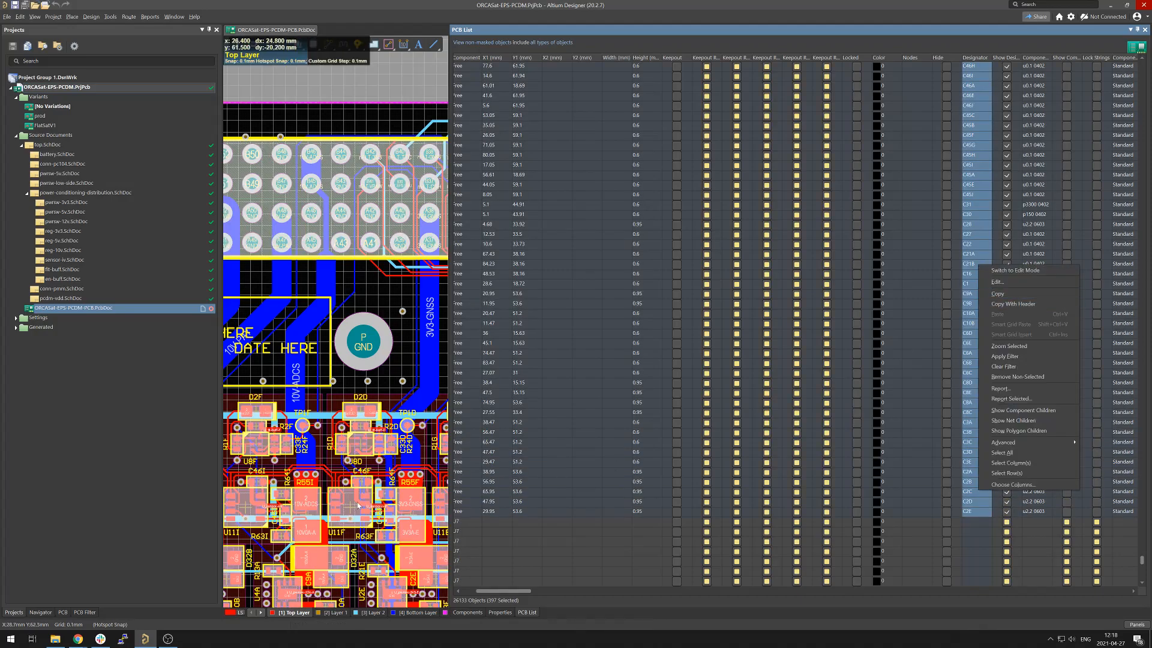
- Return to the first rows of the Raw Data sheet in Chrome and examine the component, height and courtyard area columns
click(77, 639)
click(105, 594)
click(48, 123)
scroll(51, 340, up, 20)
scroll(50, 340, up, 3)
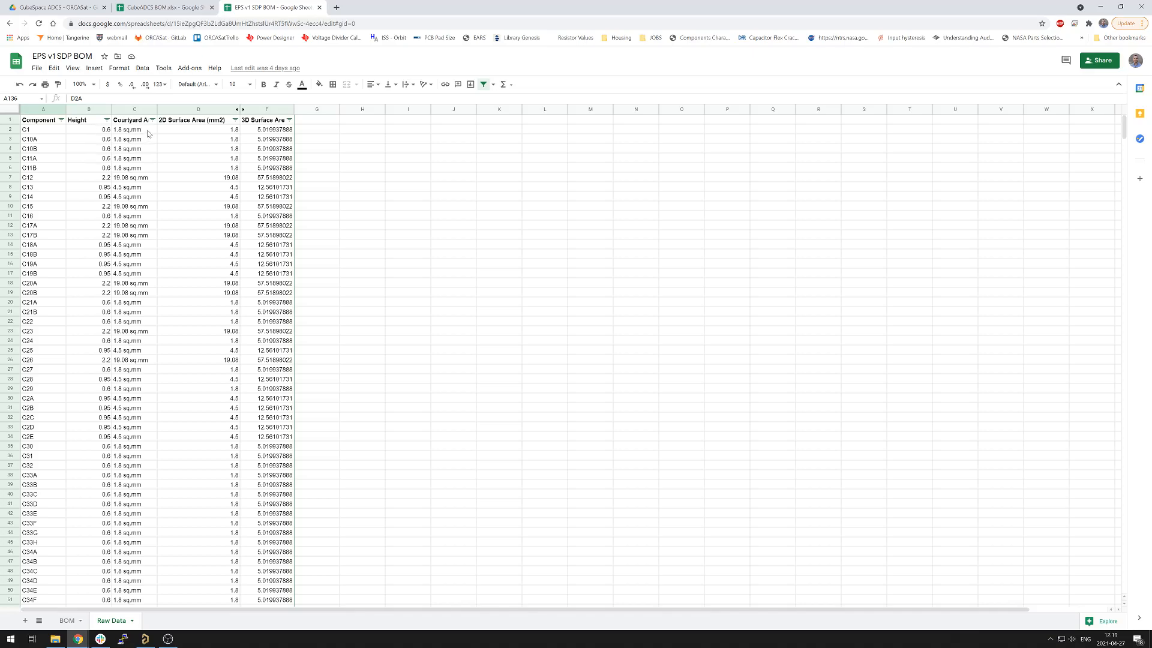
click(445, 207)
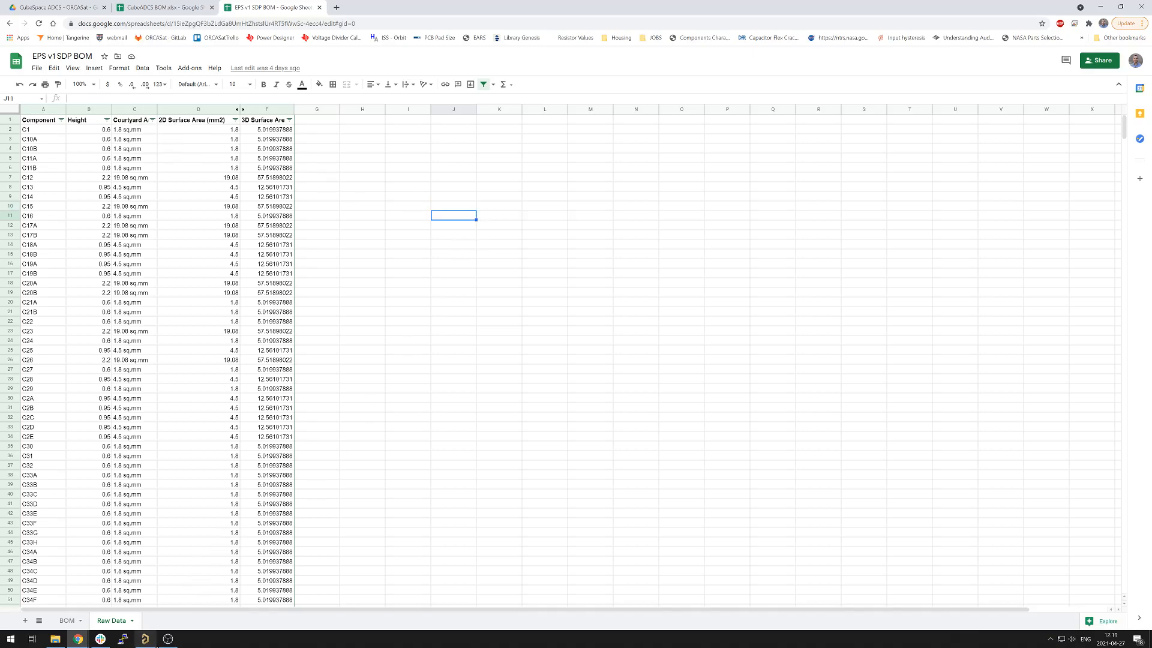
click(145, 639)
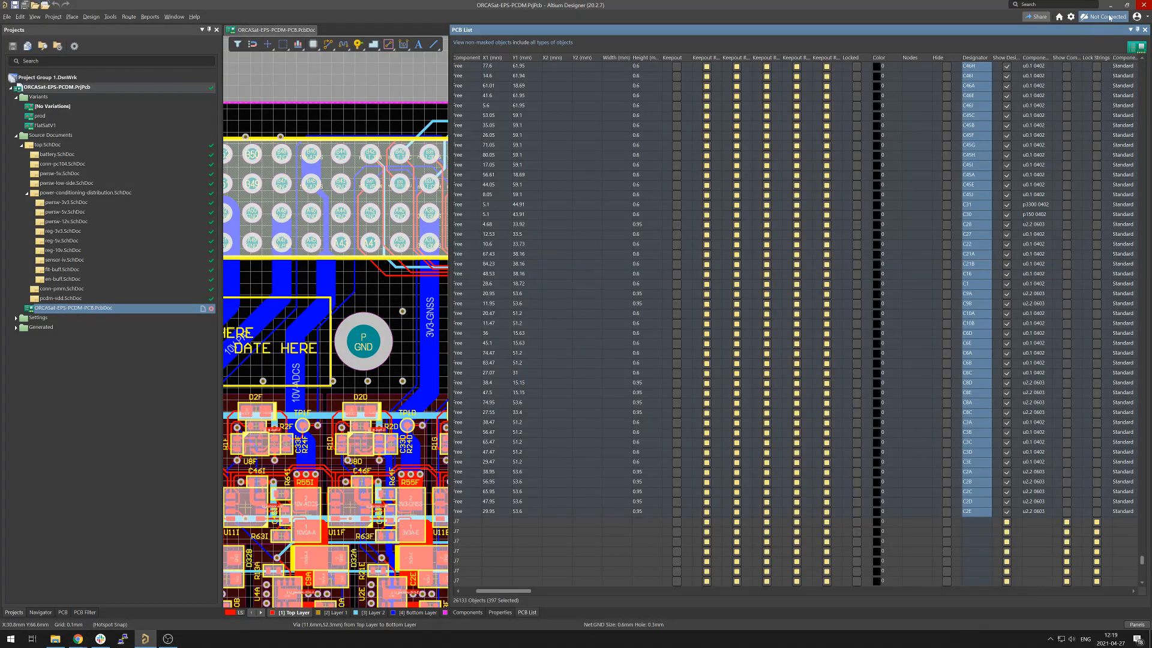
click(146, 639)
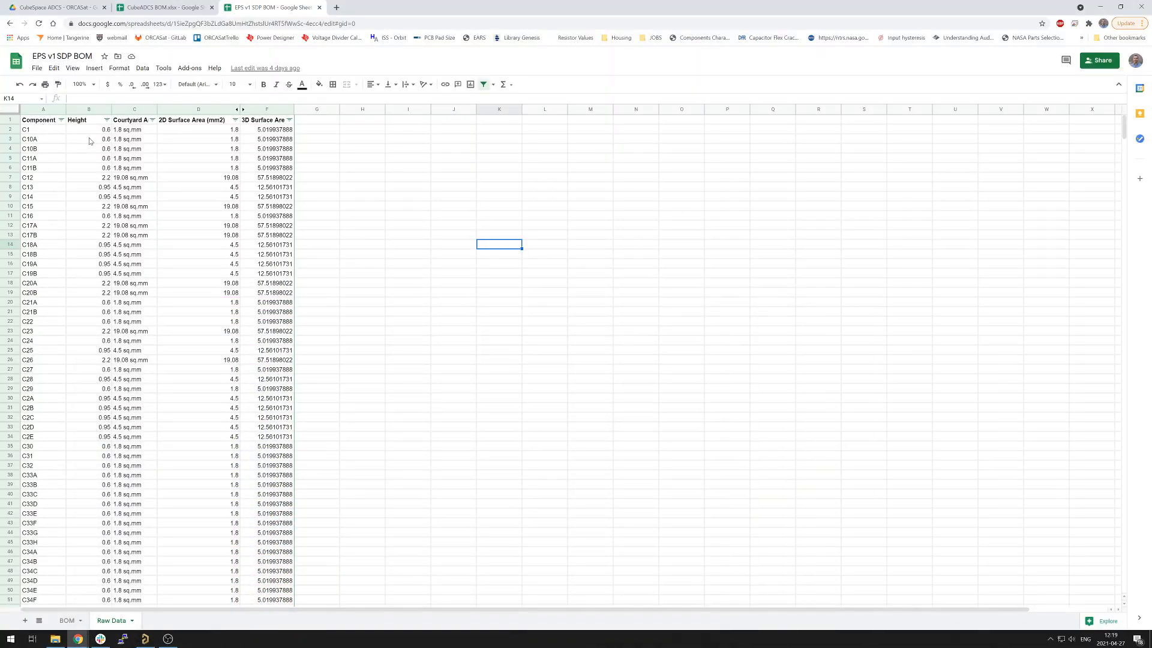
- Examine C1's courtyard area text in C2 and the SPLIT formula in D2 that extracts the 2D surface area from it
click(191, 131)
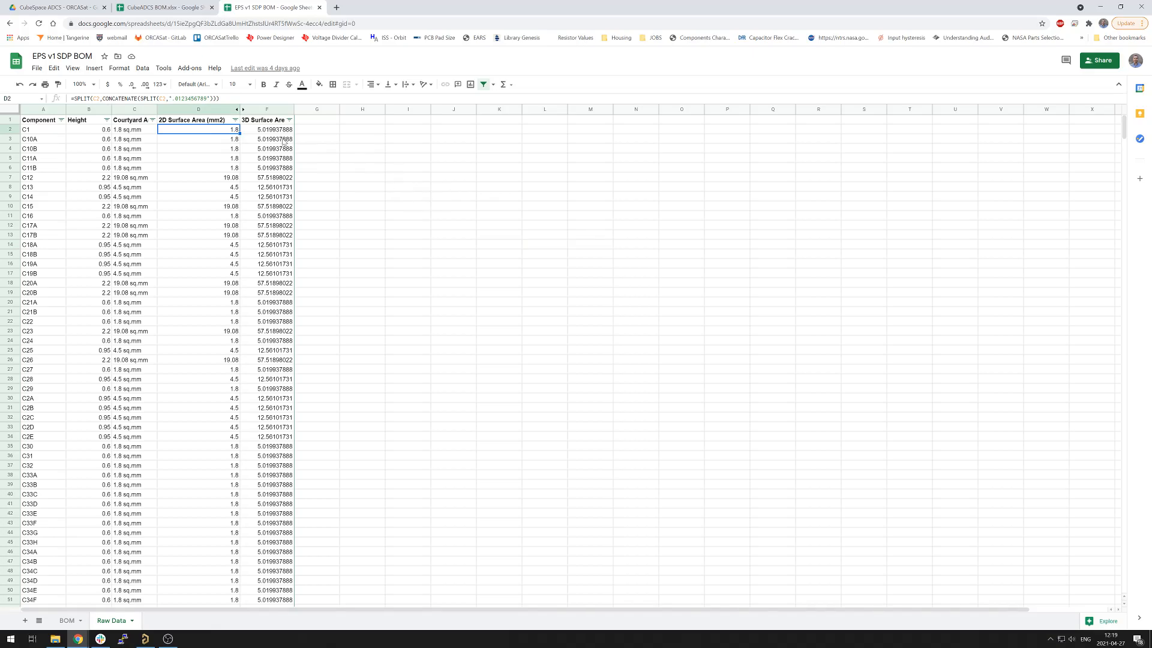
click(434, 205)
click(133, 130)
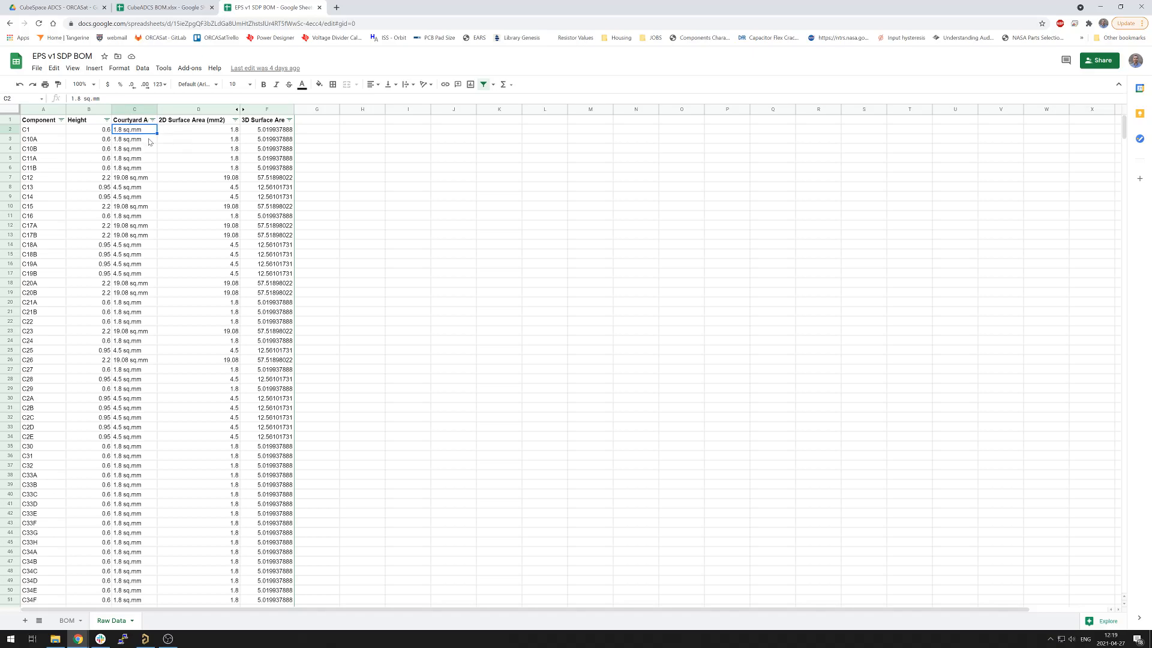
click(146, 138)
click(137, 132)
double_click(76, 99)
click(168, 132)
key(Return)
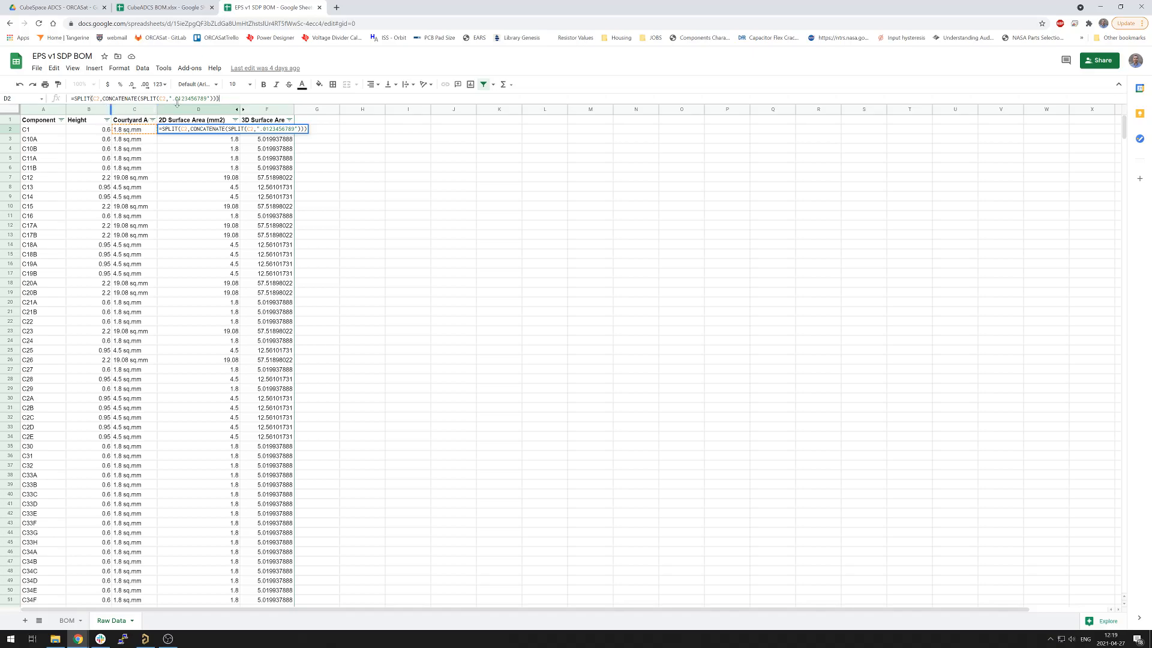
click(380, 174)
click(176, 132)
click(390, 159)
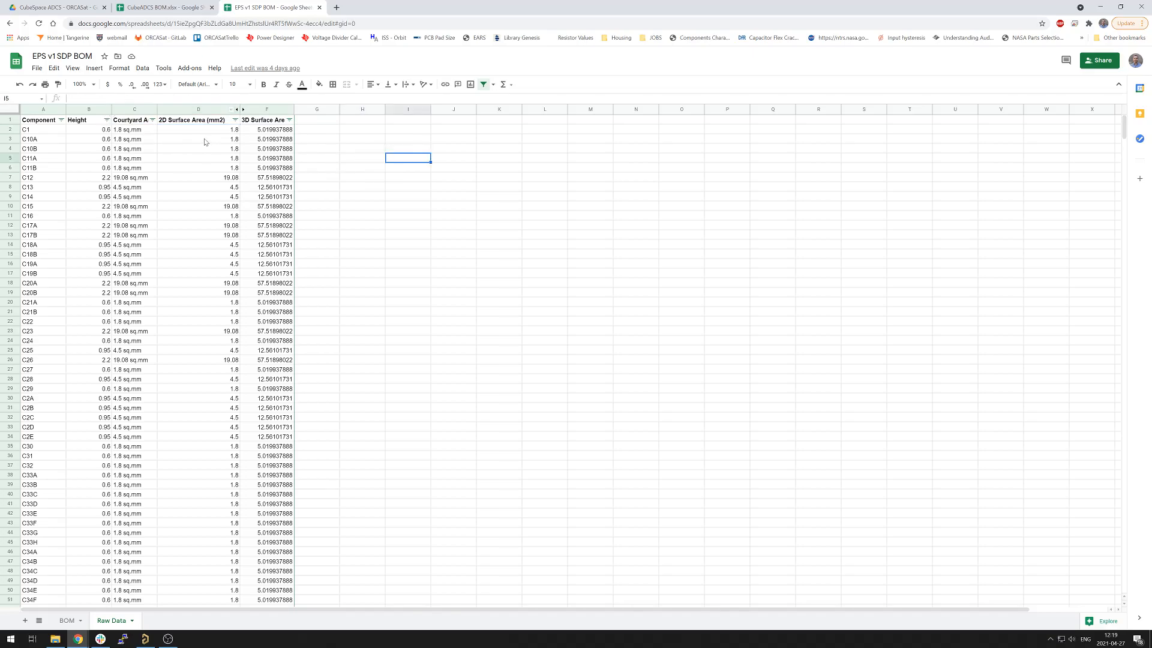
- Highlight the ".0123456789" delimiter string in the D2 formula to examine it, leaving the formula as it is
click(183, 133)
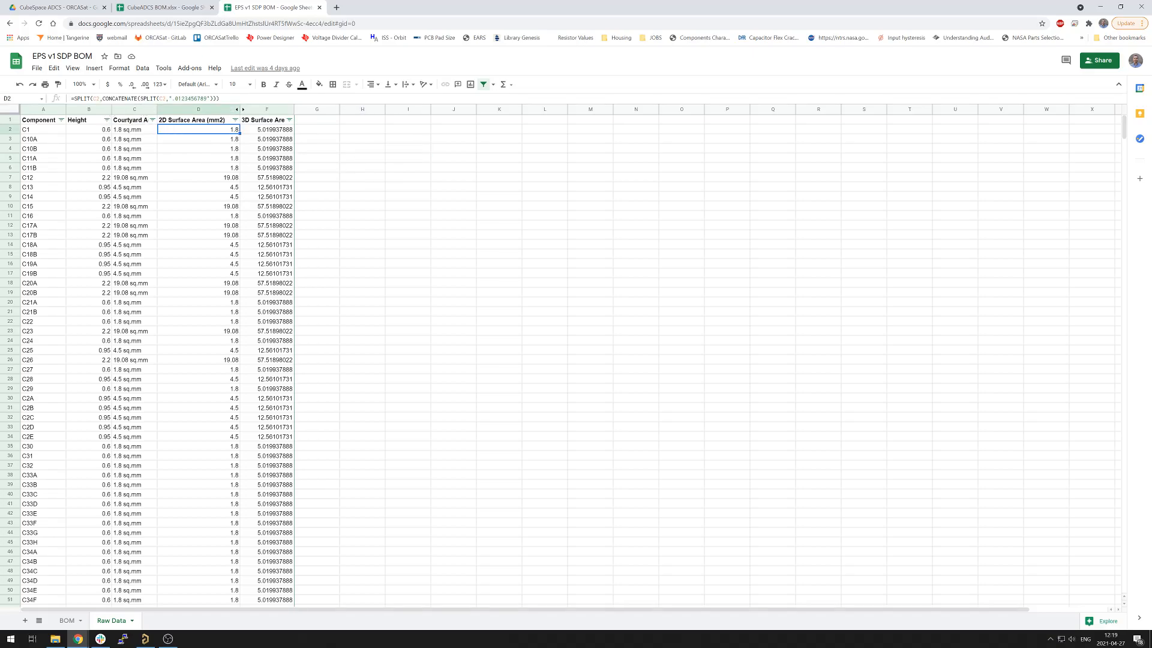
drag(173, 98, 210, 98)
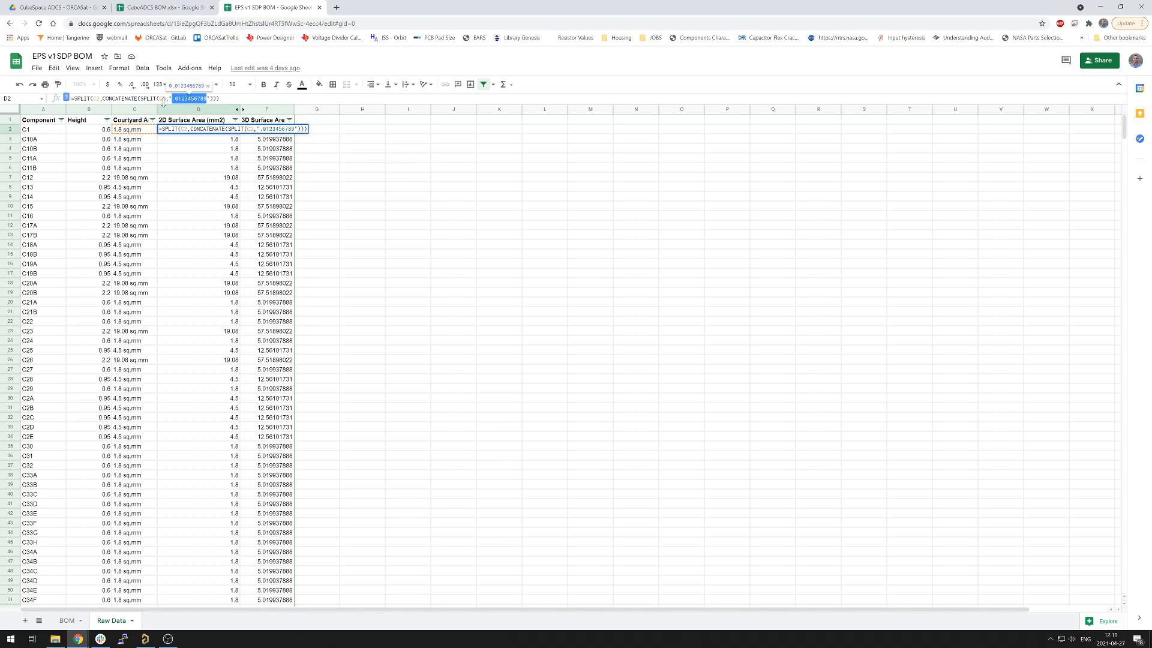
click(397, 199)
click(155, 132)
drag(439, 186, 420, 183)
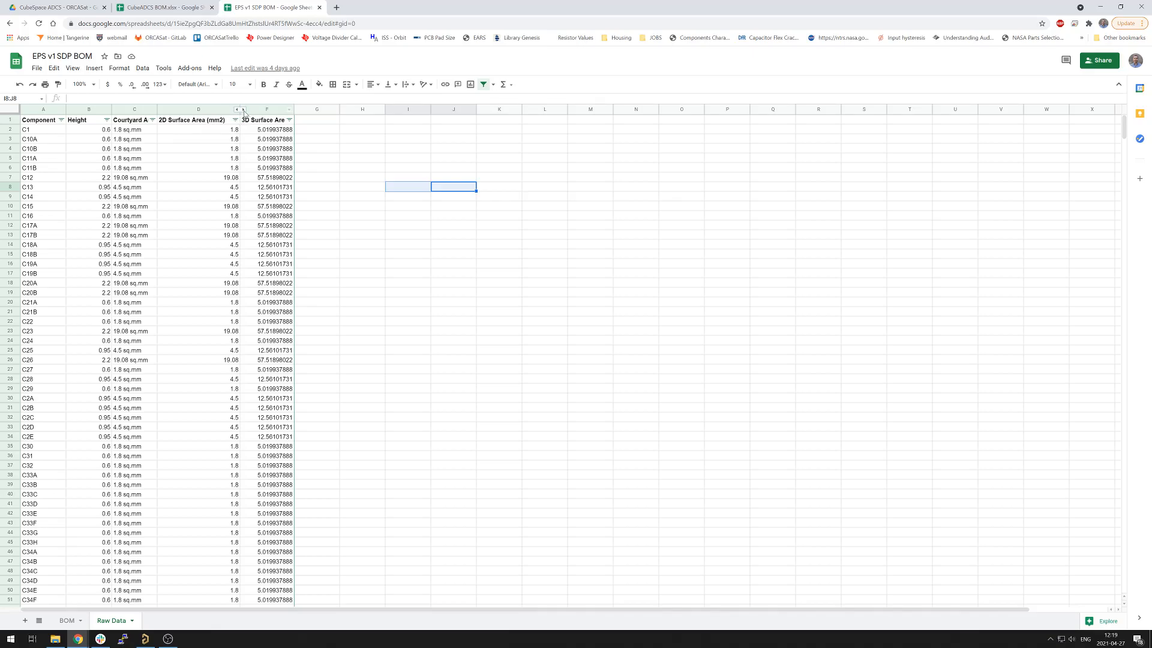
- Unhide column E in the Raw Data sheet and look through the leftover split values in it
click(243, 109)
click(262, 130)
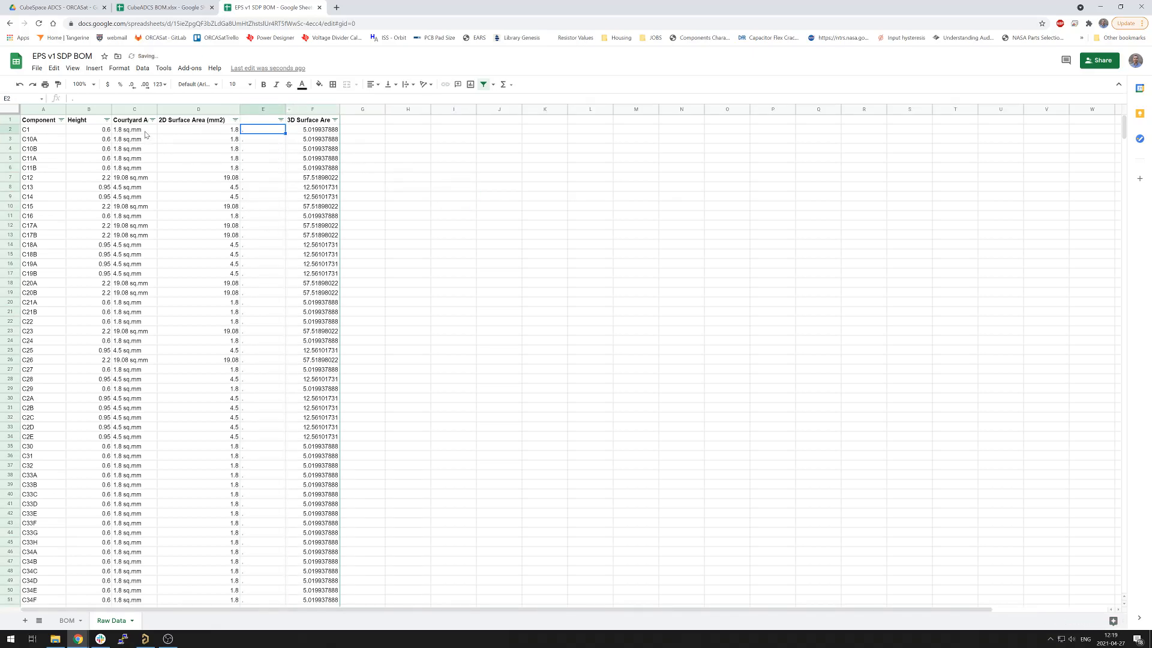
shift+click(265, 308)
click(501, 266)
click(260, 130)
scroll(275, 288, down, 4)
shift+click(274, 286)
scroll(264, 310, up, 4)
click(499, 215)
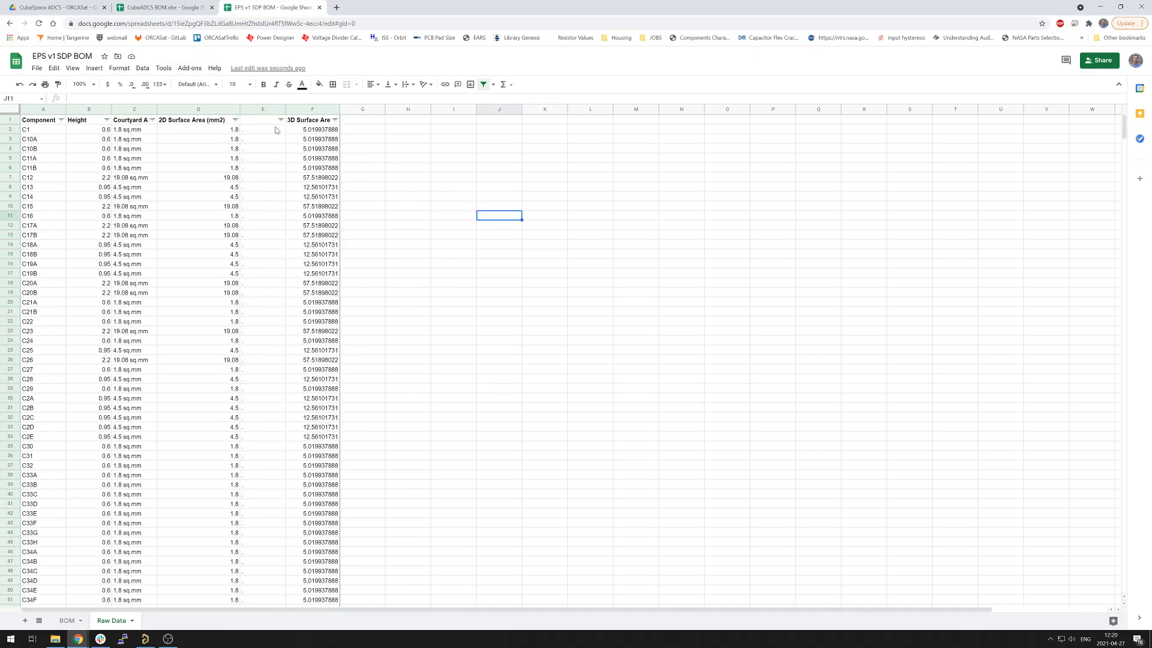
- Hide column E of the Raw Data sheet again
click(260, 109)
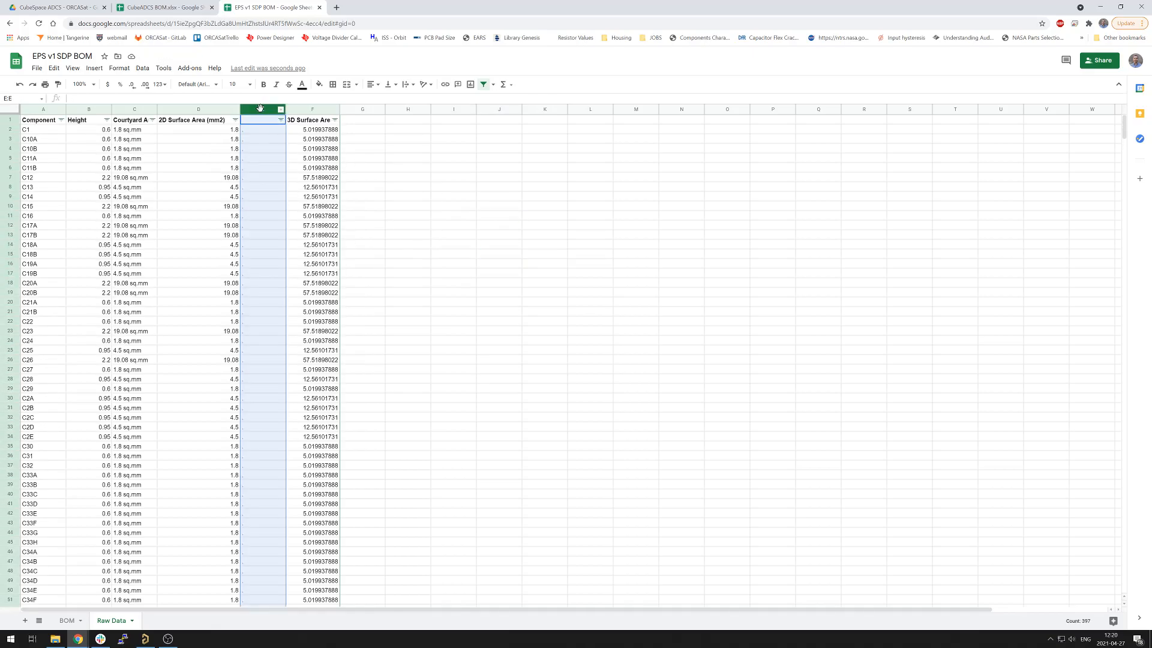
right_click(261, 109)
click(297, 238)
click(454, 205)
- Examine the 2D surface areas of the first components and the 3D surface area formula in F2
click(222, 134)
click(221, 147)
click(389, 195)
click(275, 132)
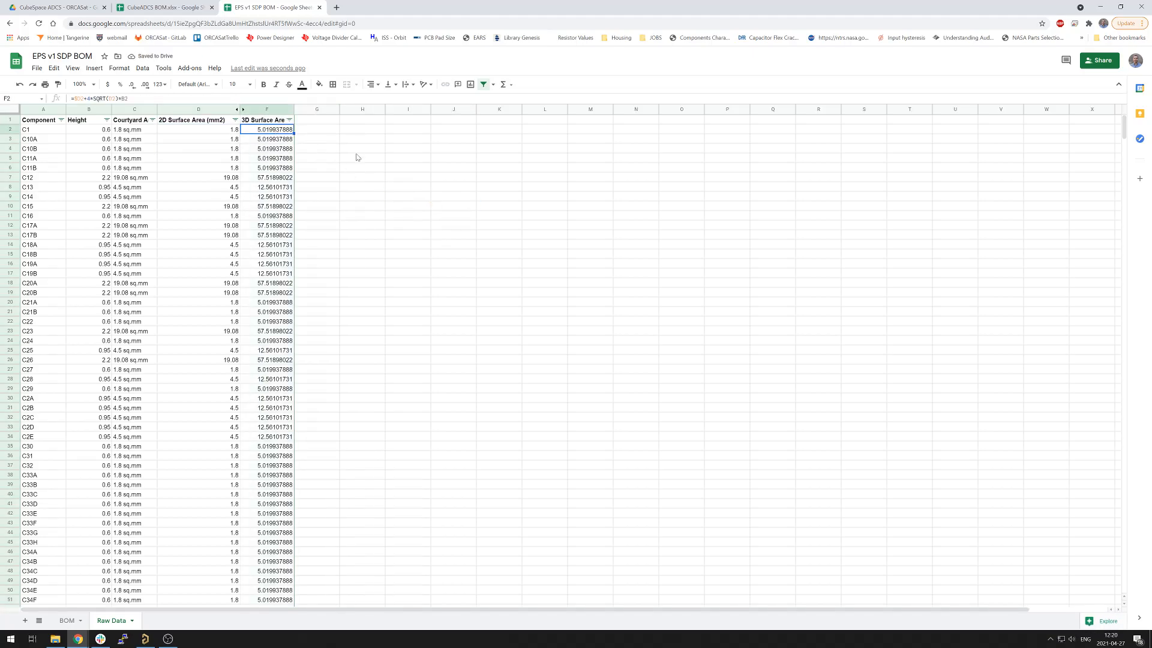
click(380, 158)
click(282, 132)
click(414, 174)
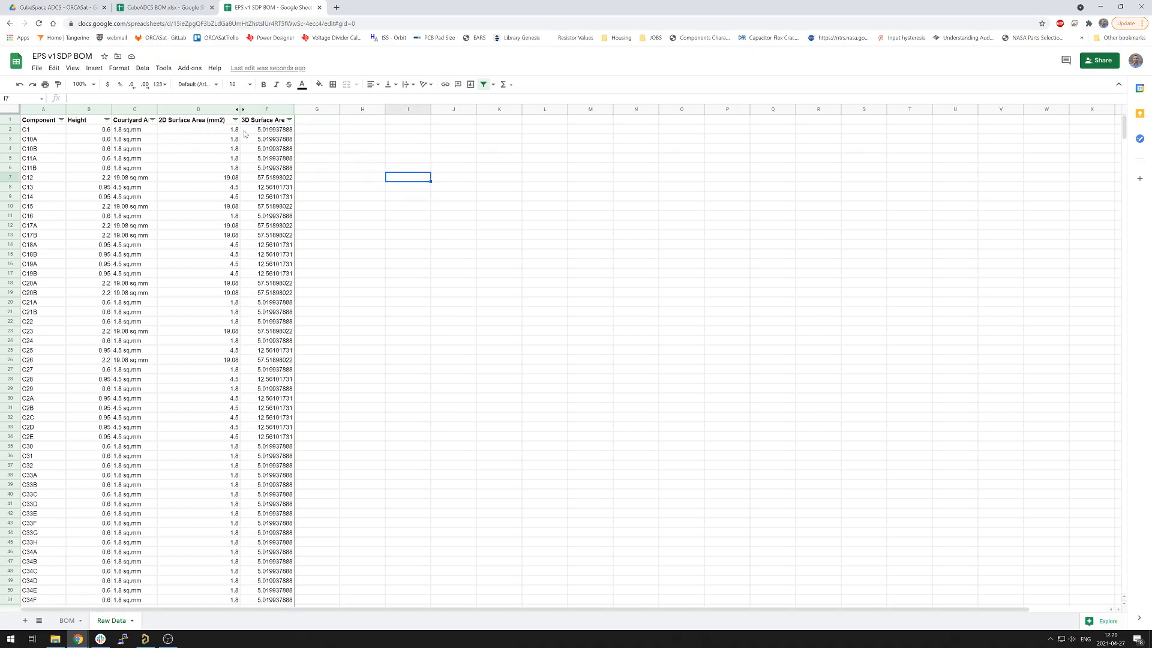
click(285, 132)
key(Return)
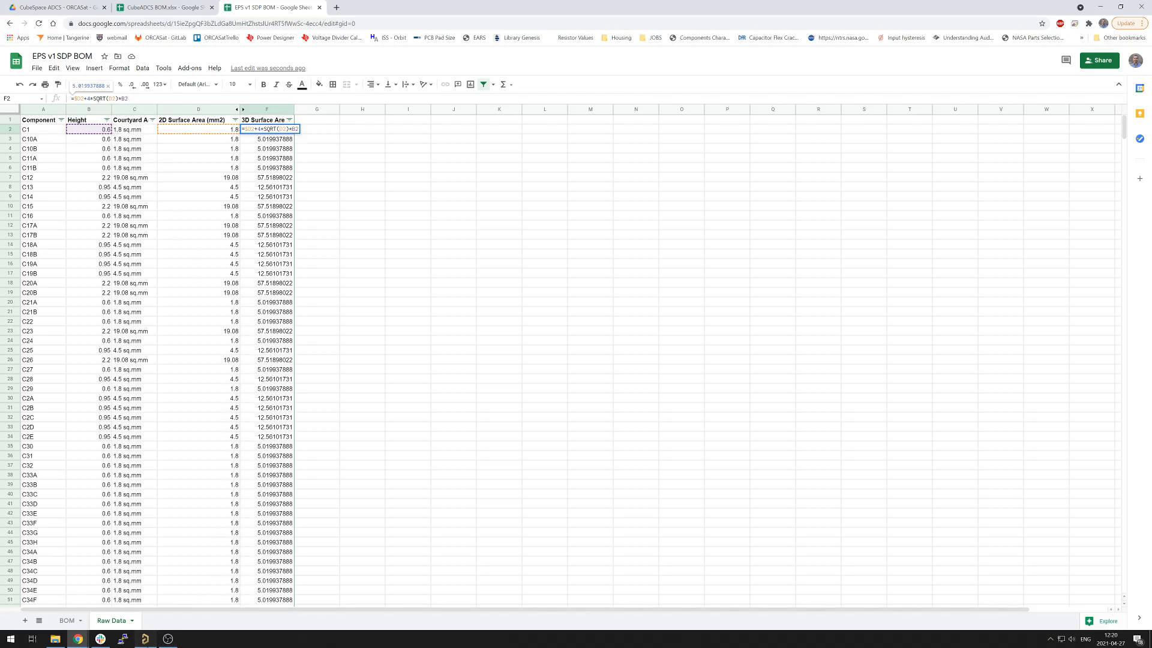
- Switch to Altium Designer and look over the component shapes on the PCB layout
click(145, 638)
right_drag(368, 300, 470, 207)
right_drag(250, 182, 232, 145)
right_drag(294, 314, 339, 247)
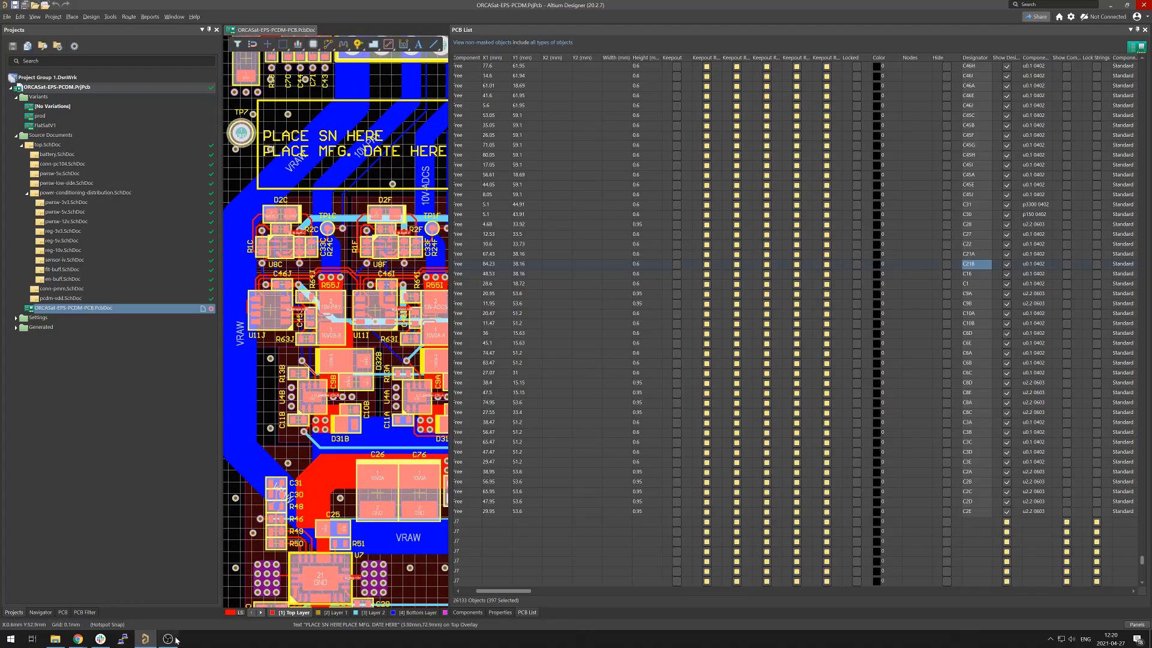
- Return to the Raw Data sheet and examine how the F2 formula combines the 2D surface area and height
key(alt+Tab)
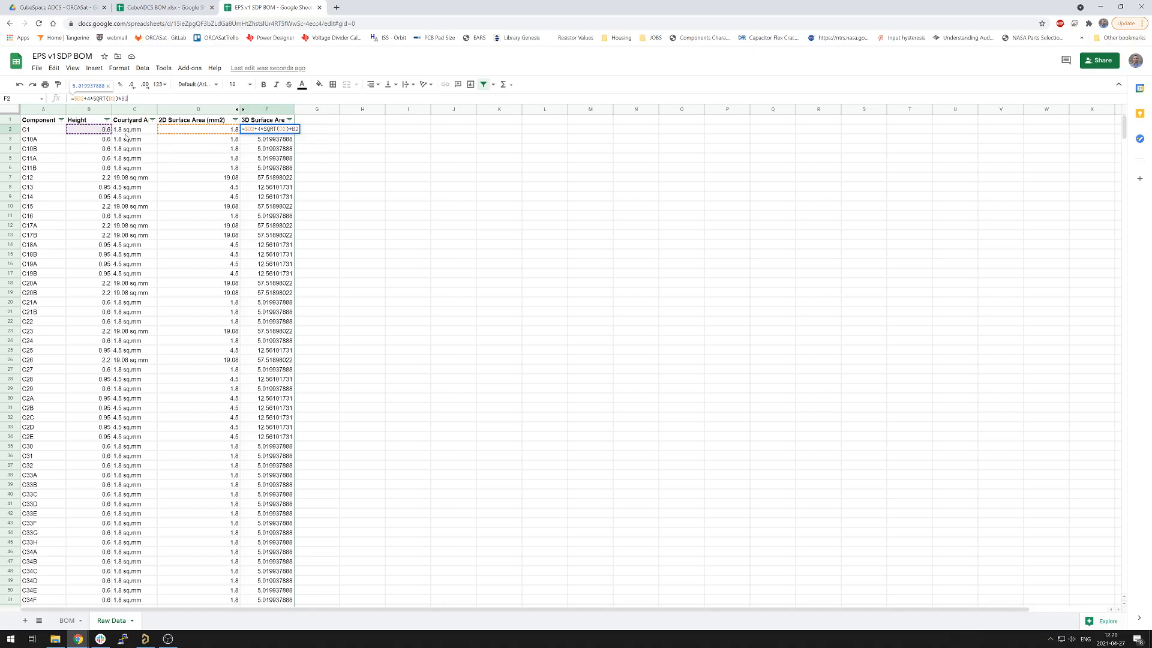
click(415, 161)
click(258, 136)
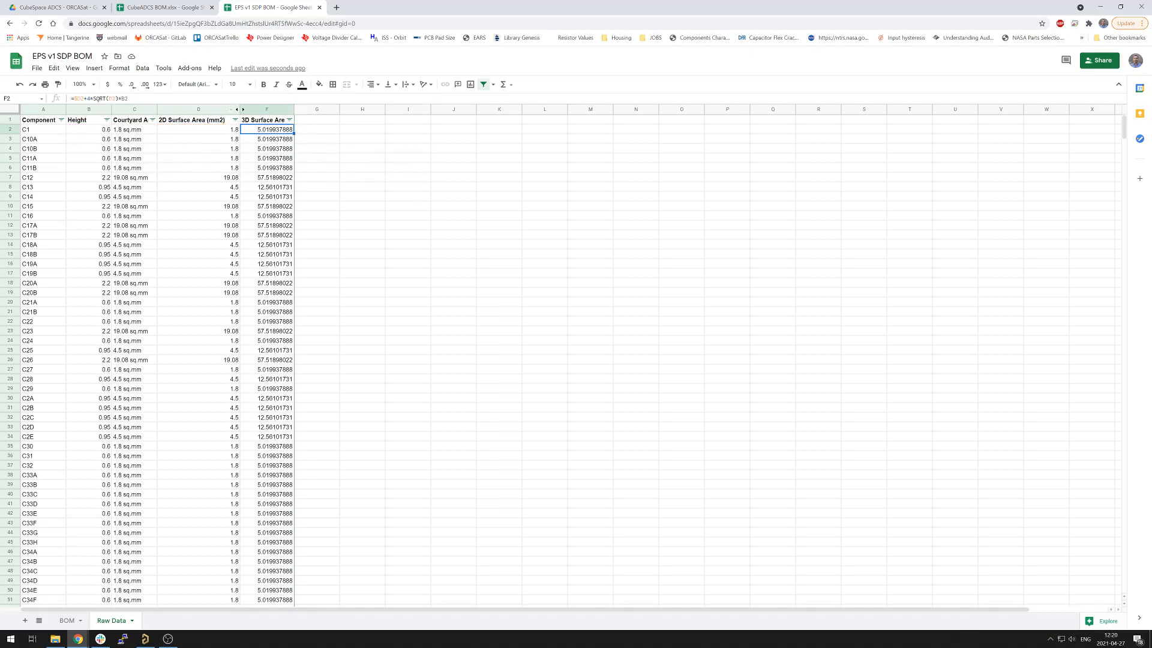
click(147, 98)
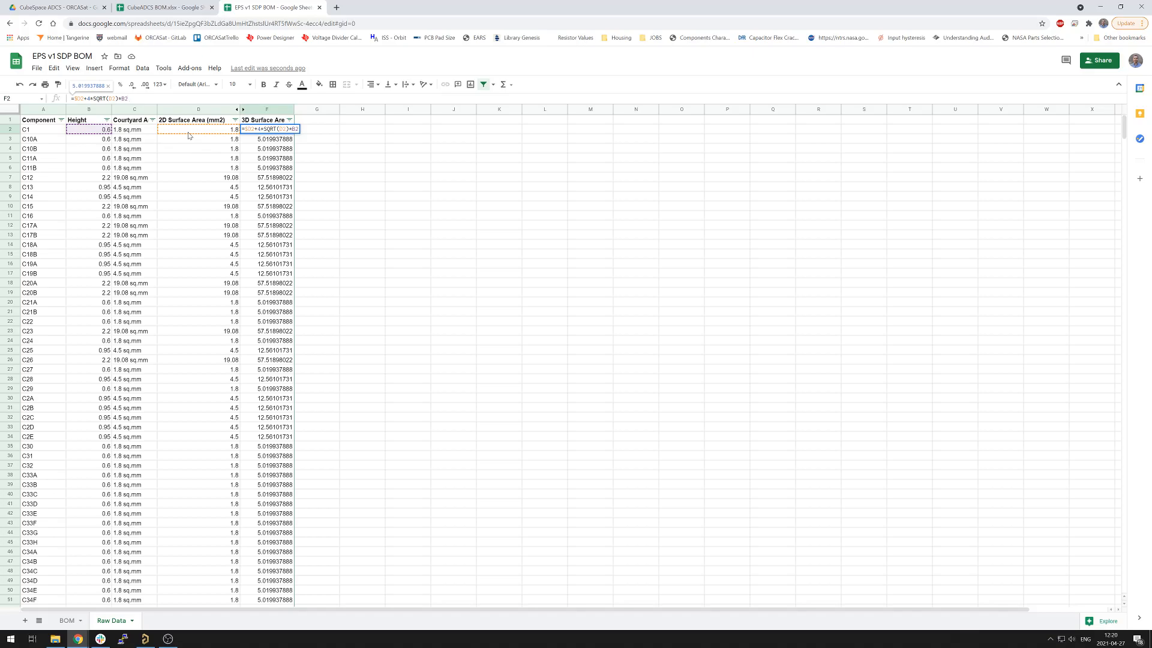
click(420, 166)
click(282, 133)
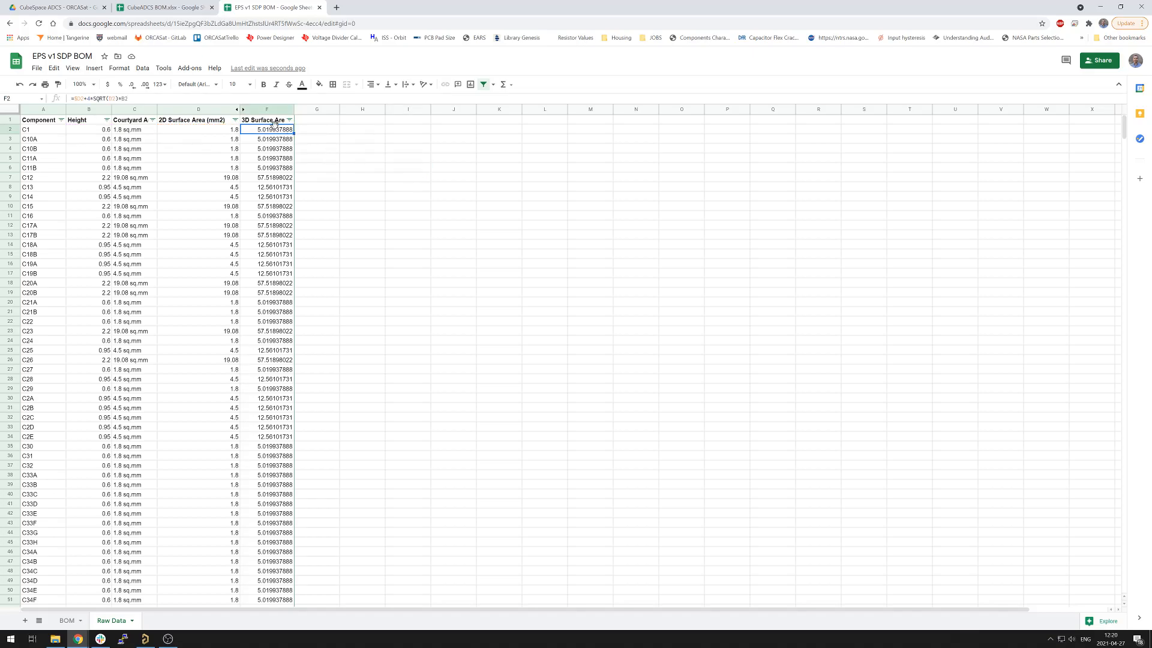
- Look down the Raw Data rows, select A1:F10 to view the range's sorting options, and close them without sorting
scroll(278, 137, down, 3)
scroll(278, 138, up, 3)
scroll(168, 168, down, 5)
scroll(162, 168, up, 5)
click(50, 122)
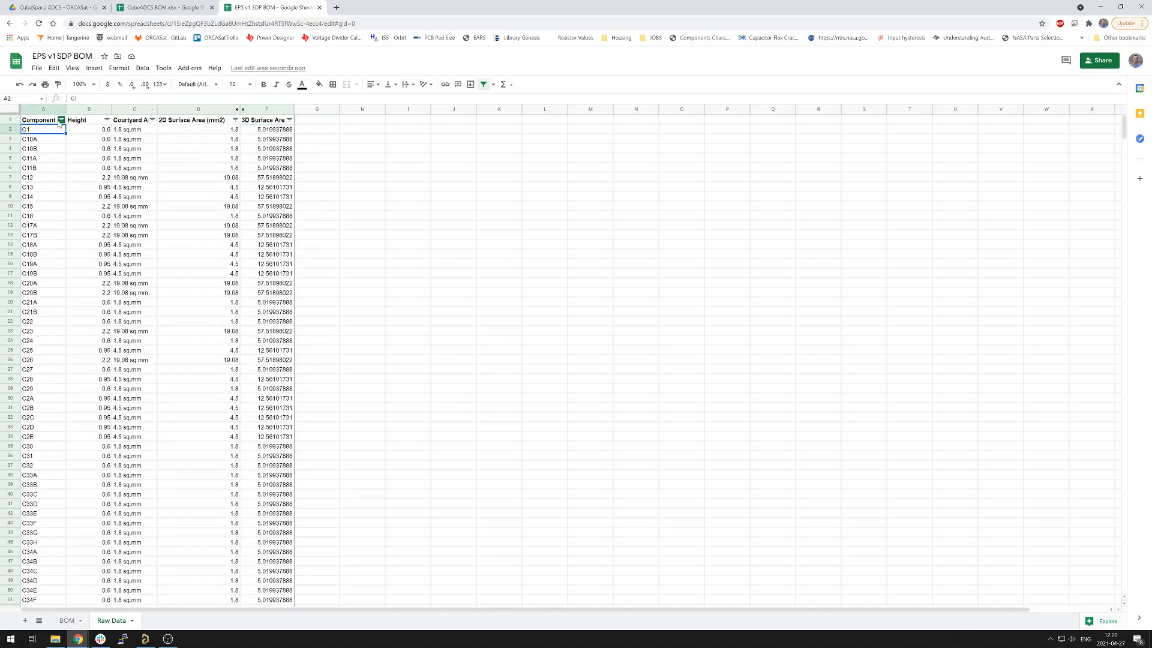
shift+click(274, 205)
click(143, 68)
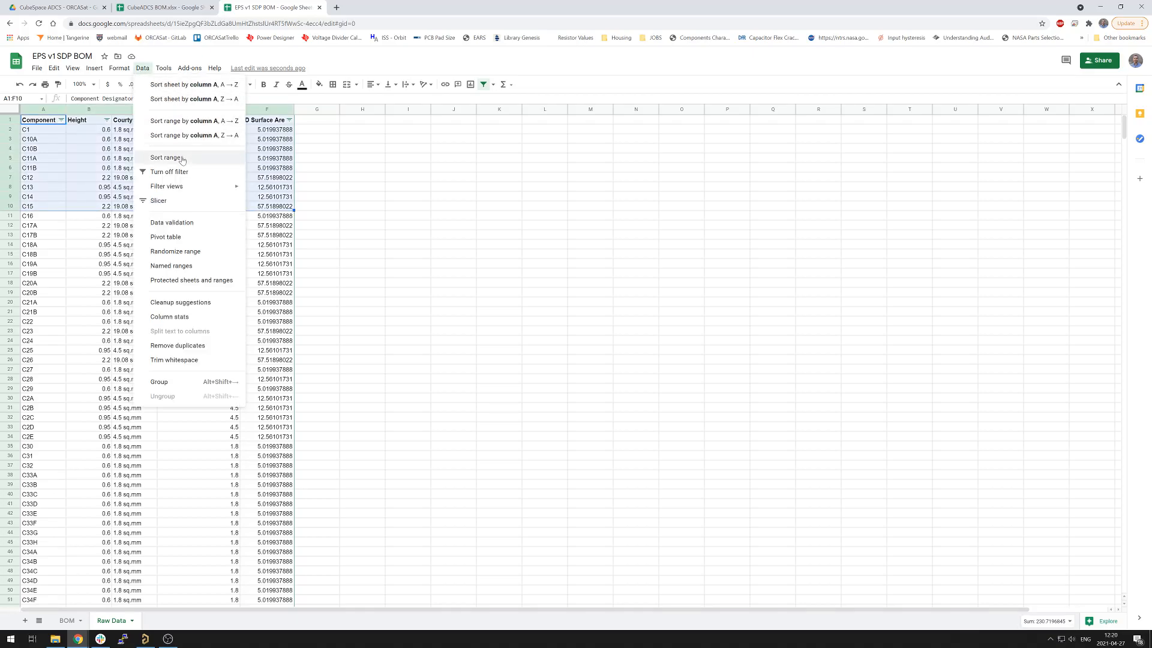
click(447, 211)
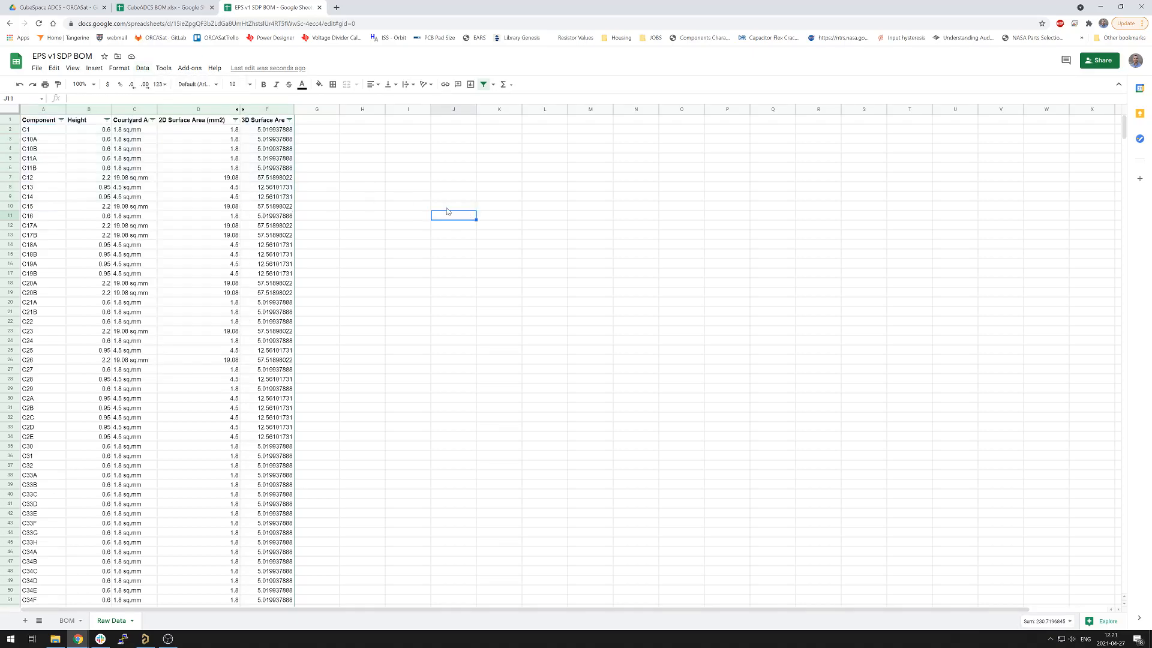
- Sort the Raw Data rows by component designator from A to Z
click(61, 120)
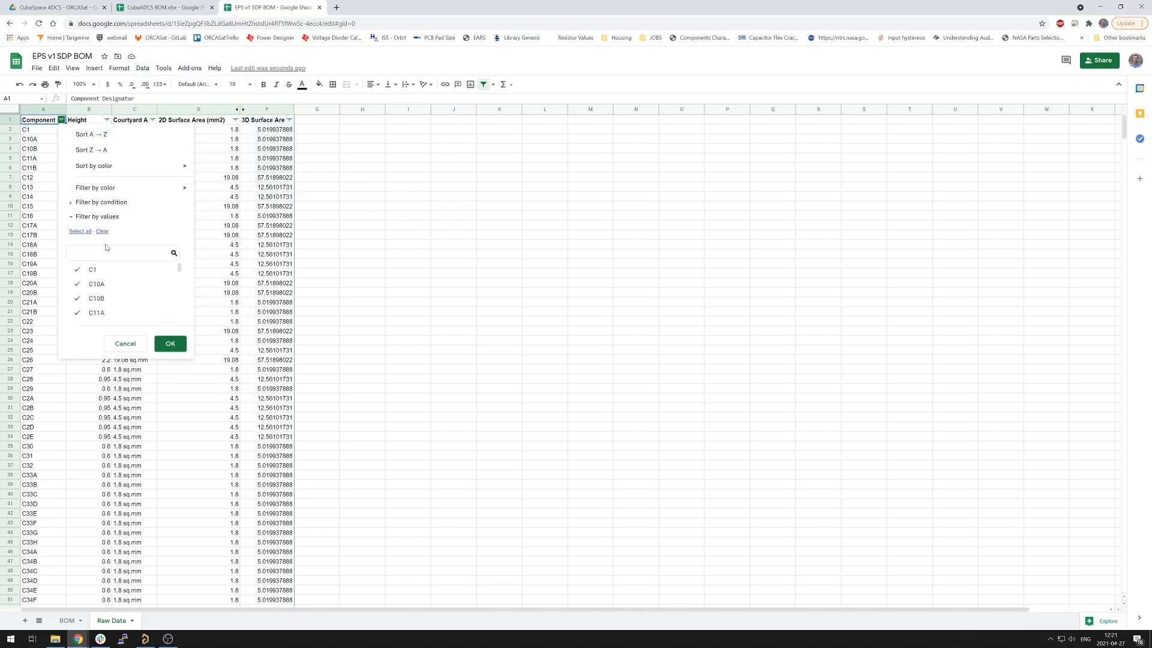
click(96, 135)
key(Down)
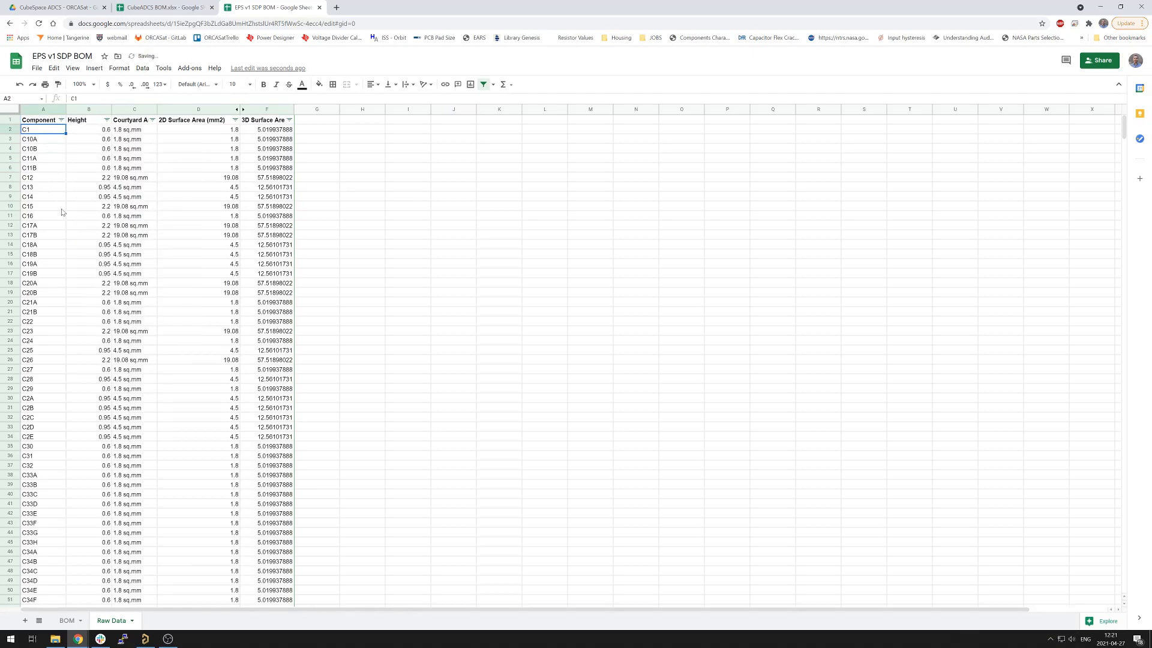
- Find the last capacitor row, select the capacitors' 3D surface areas in F2:F119 and view the selection's sum
scroll(60, 234, down, 16)
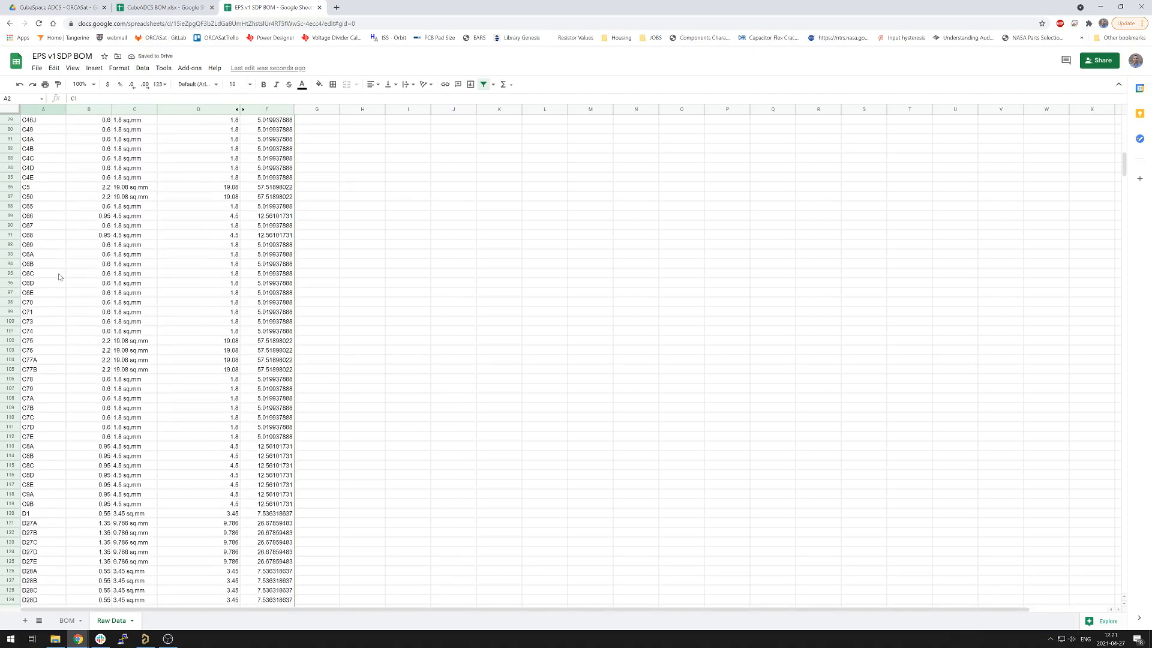
scroll(59, 279, up, 3)
click(44, 457)
scroll(44, 444, down, 2)
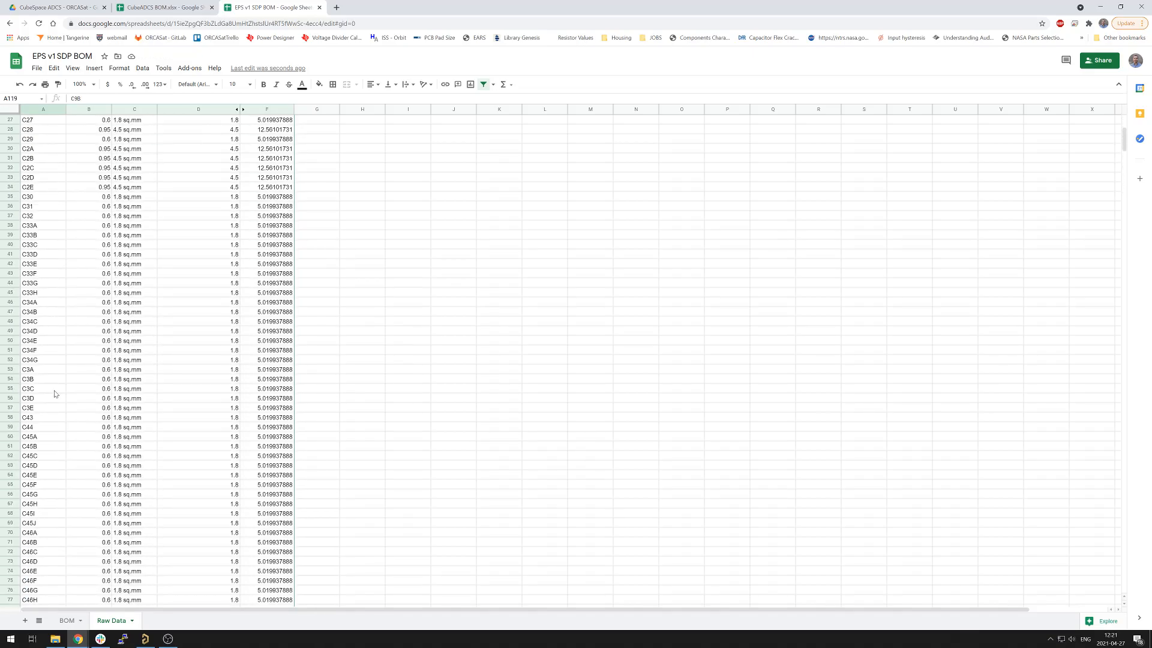
scroll(54, 336, up, 15)
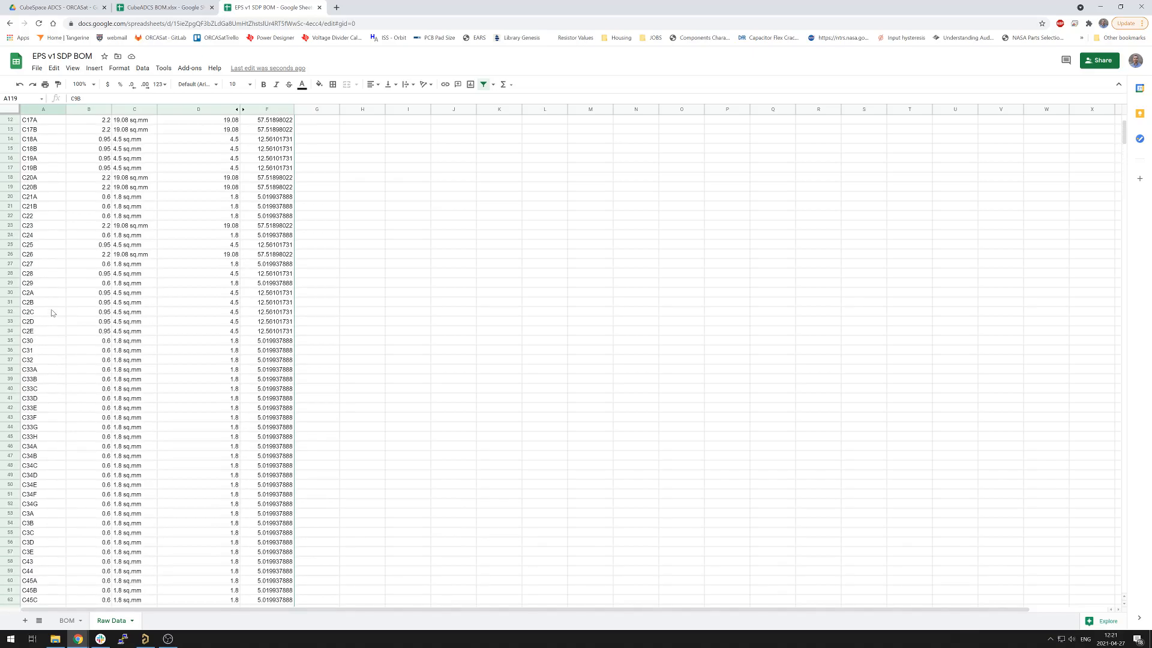
click(261, 134)
scroll(54, 252, down, 14)
scroll(48, 300, down, 5)
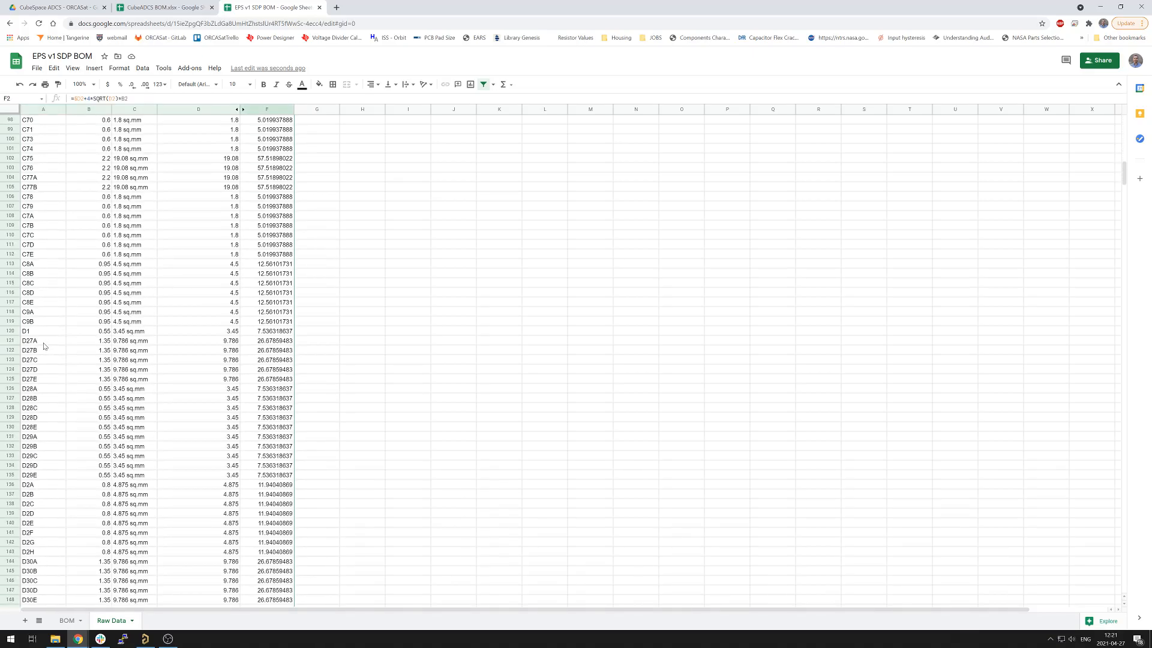
shift+click(267, 322)
scroll(336, 379, up, 10)
click(1047, 620)
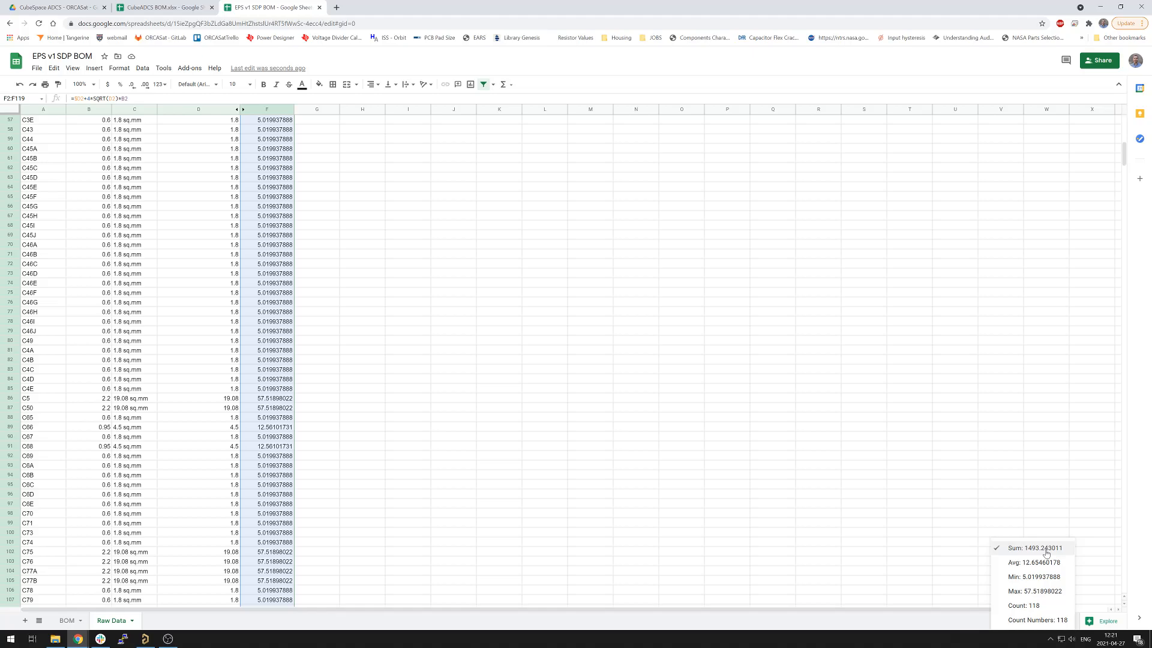
- Switch to the BOM sheet and check the Ceramic Capacitors row's material, 2D surface area and 3D surface area
click(67, 620)
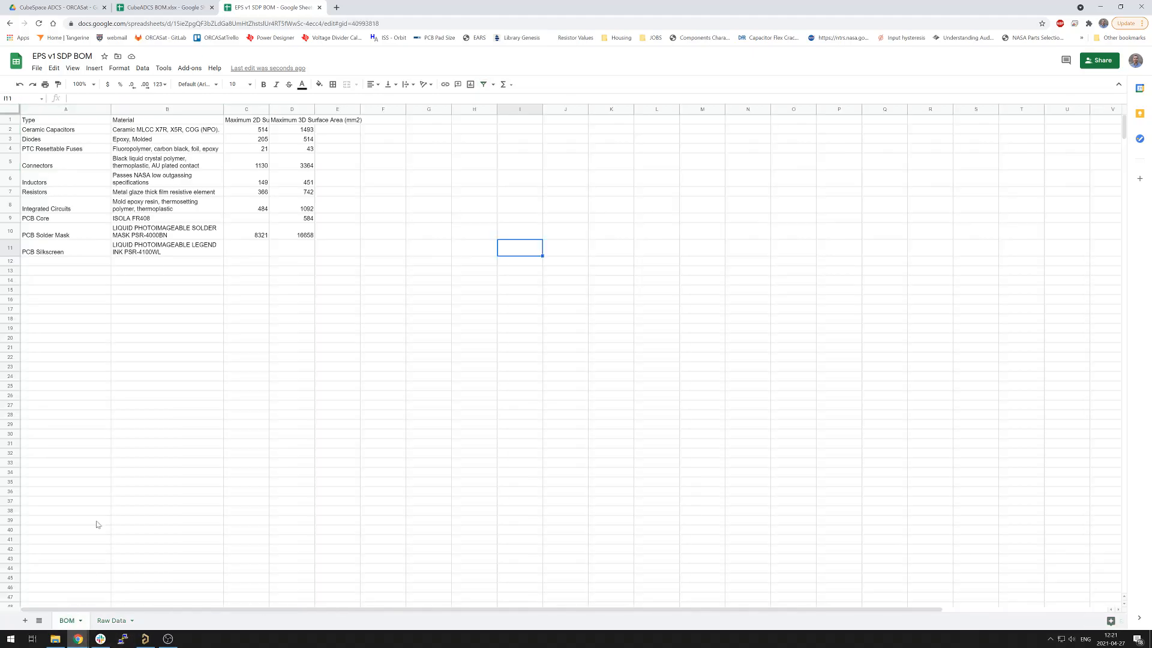
click(77, 130)
click(133, 131)
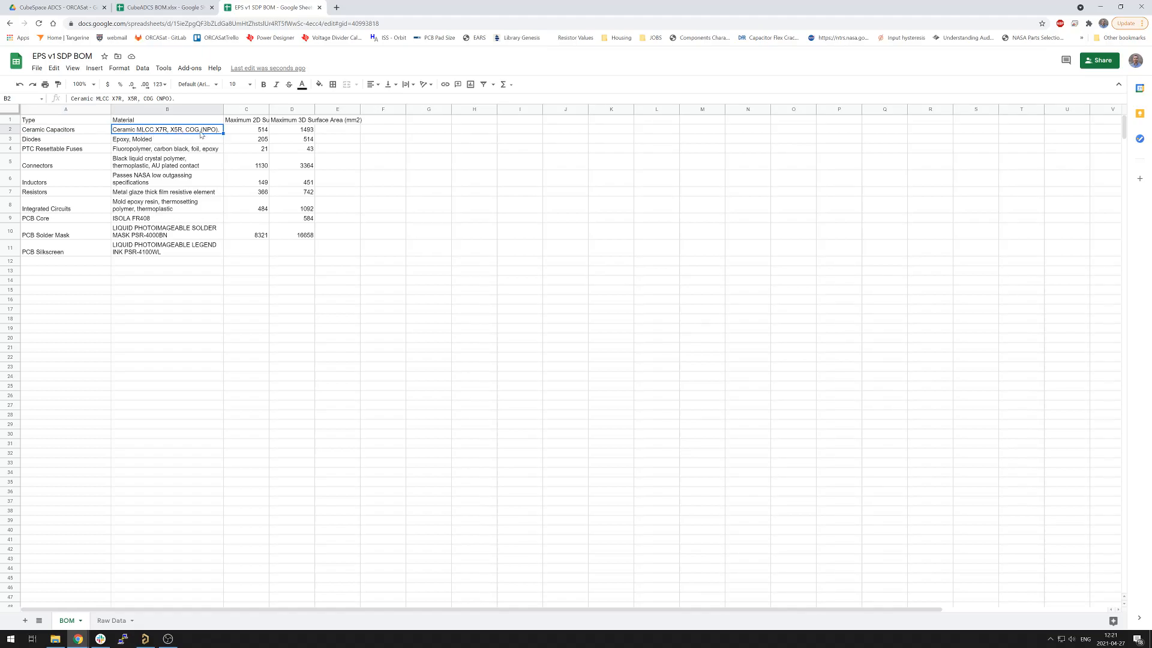
click(383, 150)
click(251, 131)
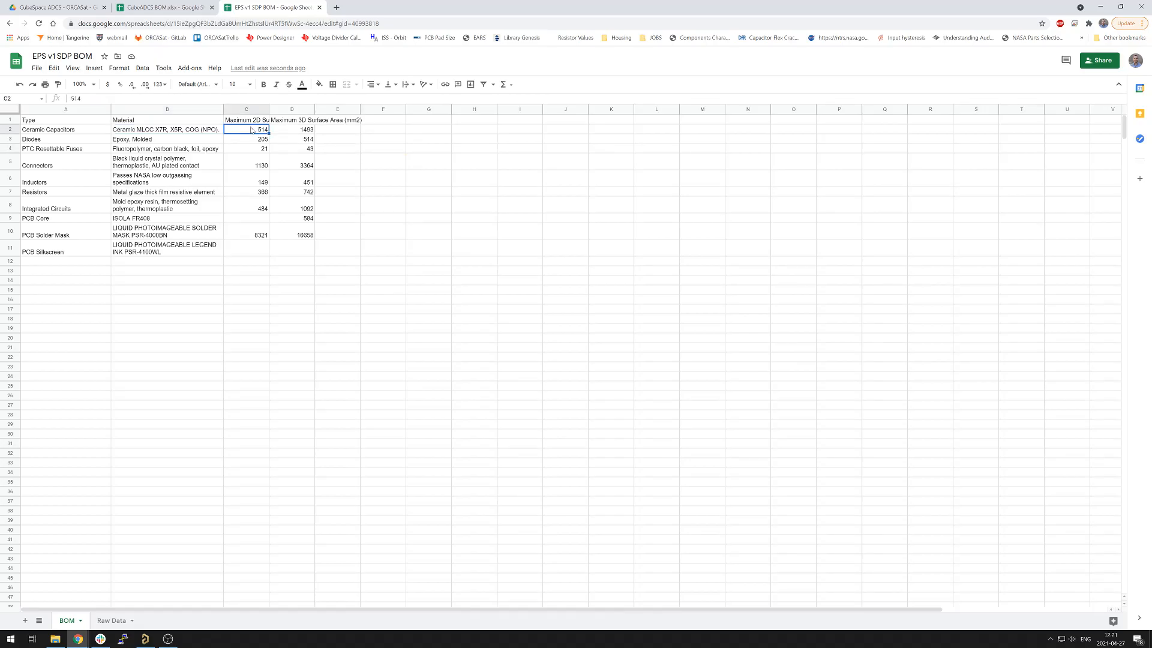
click(298, 131)
click(95, 129)
- Return to the Raw Data sheet and select the diodes' 3D surface areas in F120:F153 to view their sum
click(111, 620)
scroll(38, 477, down, 10)
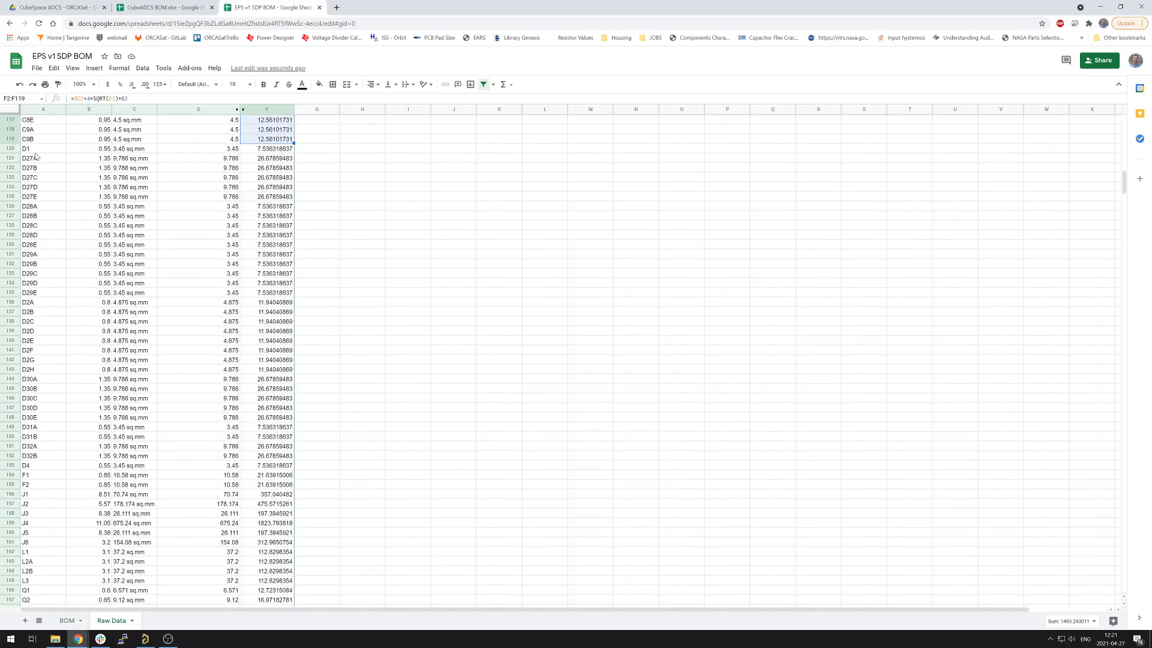
click(34, 151)
click(252, 150)
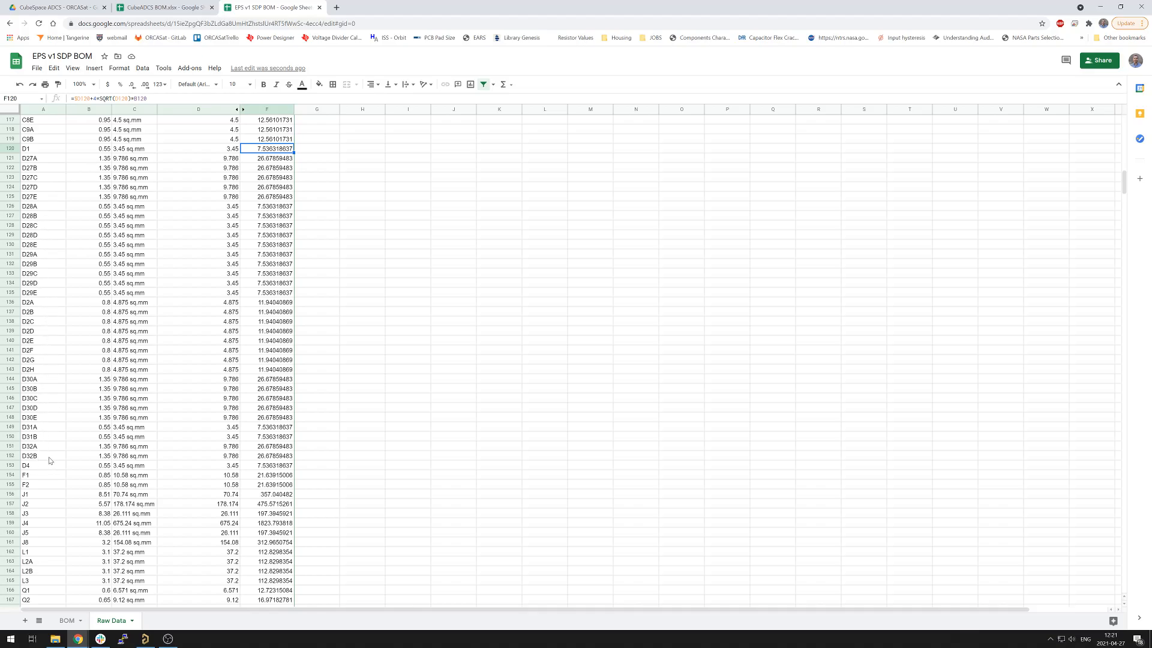
shift+click(267, 465)
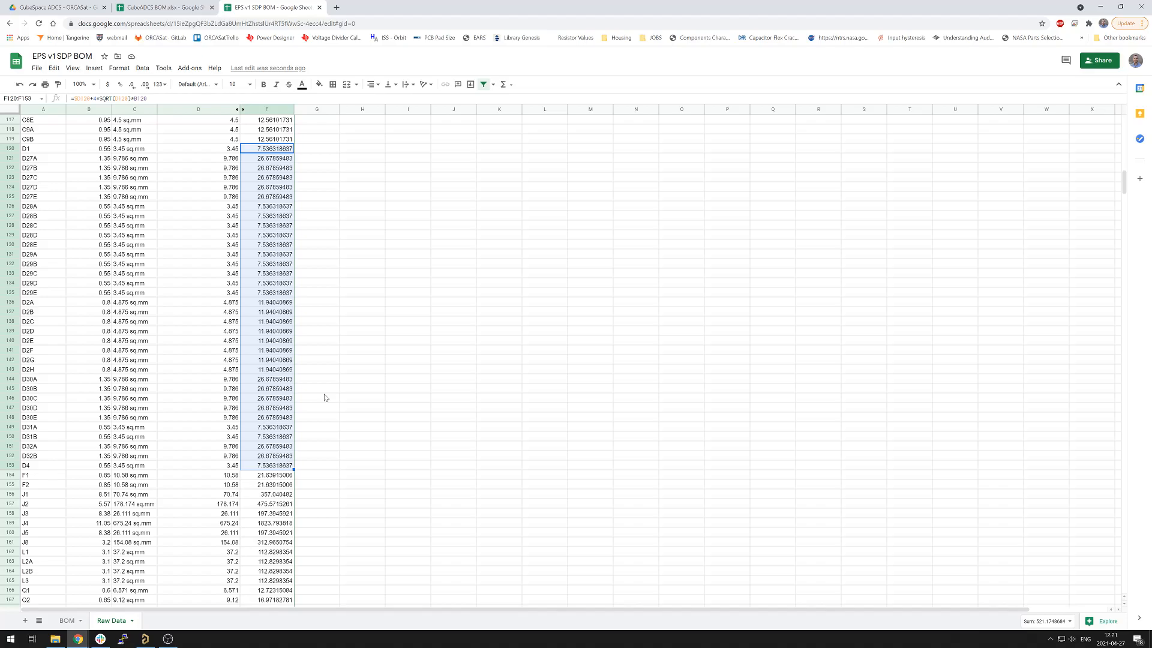
scroll(324, 398, up, 1)
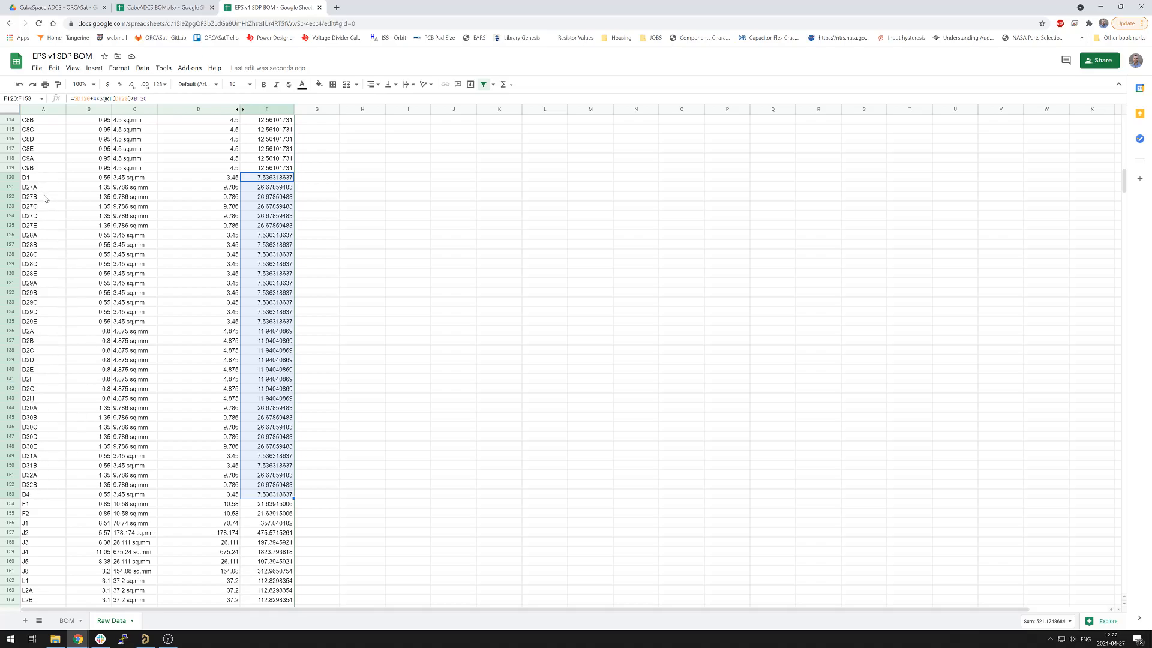
- Go back to the BOM sheet and select the Diodes type and material cells A3:B3 to review them
click(66, 621)
click(67, 141)
click(158, 142)
click(49, 142)
drag(66, 139, 170, 141)
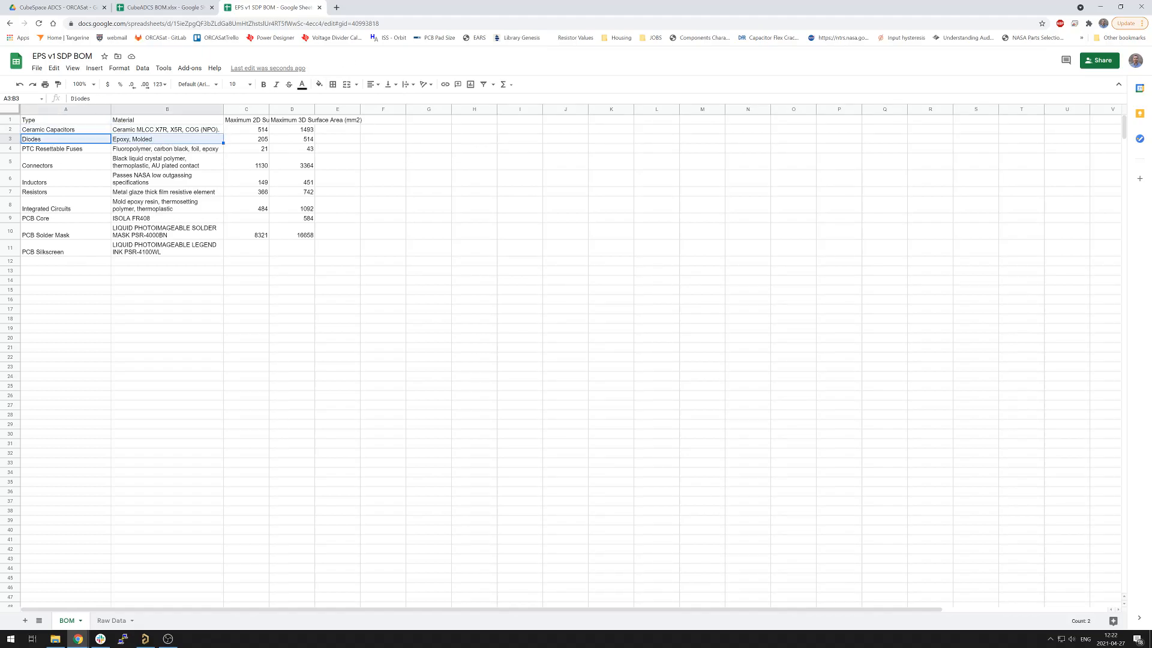
- Search the web for "sodfl" in a new browser tab and return to the BOM sheet
click(336, 7)
text(sodfl)
key(Return)
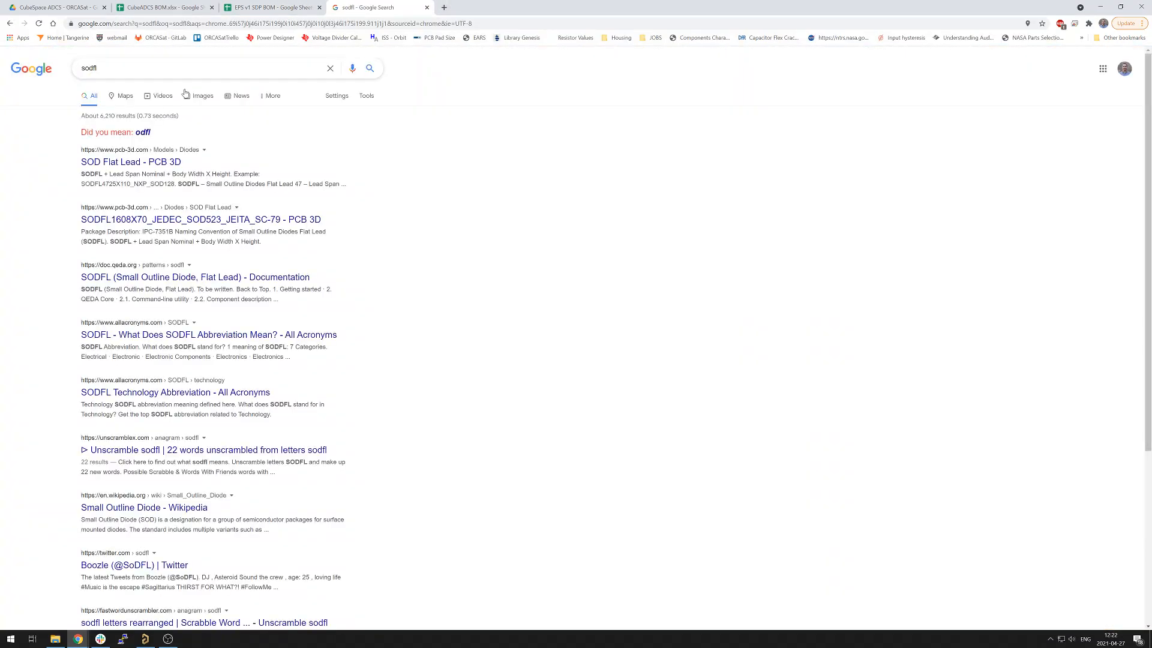
click(252, 11)
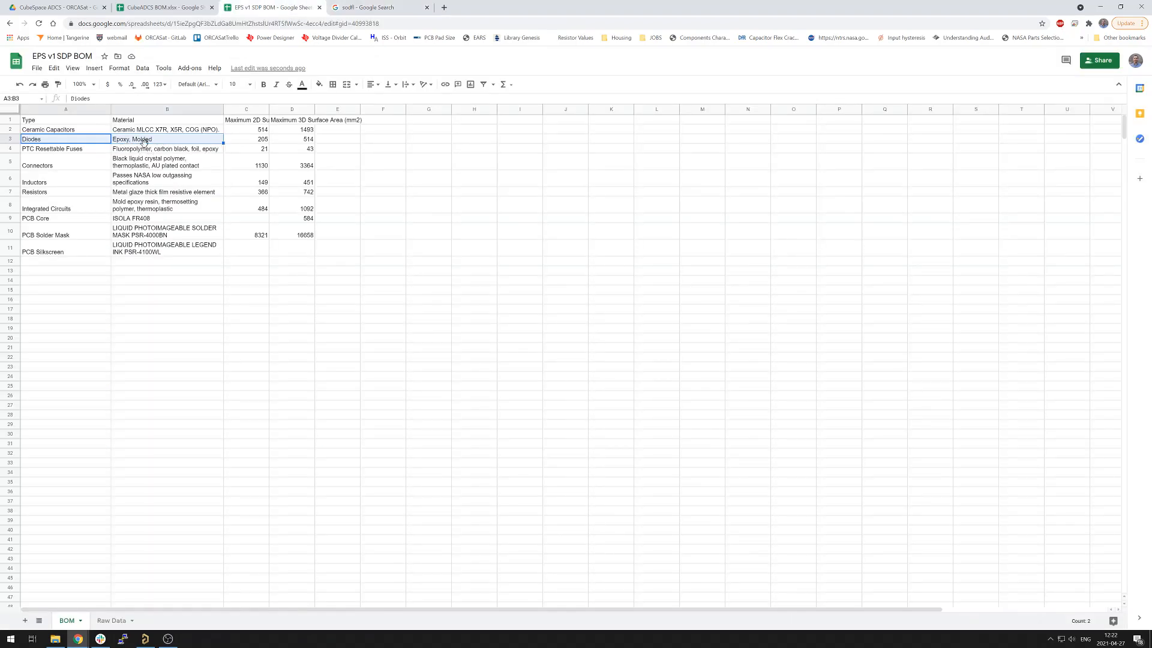
- Check the Diodes 3D surface area and the material listed for PTC Resettable Fuses
click(294, 140)
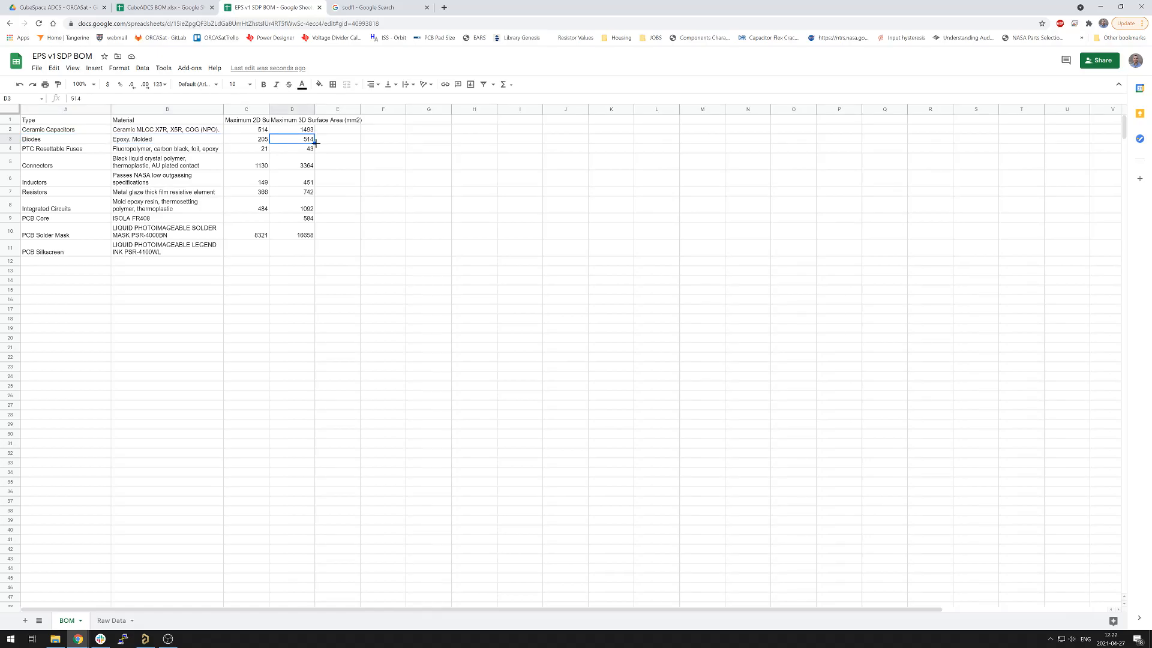
click(463, 184)
click(146, 150)
click(426, 282)
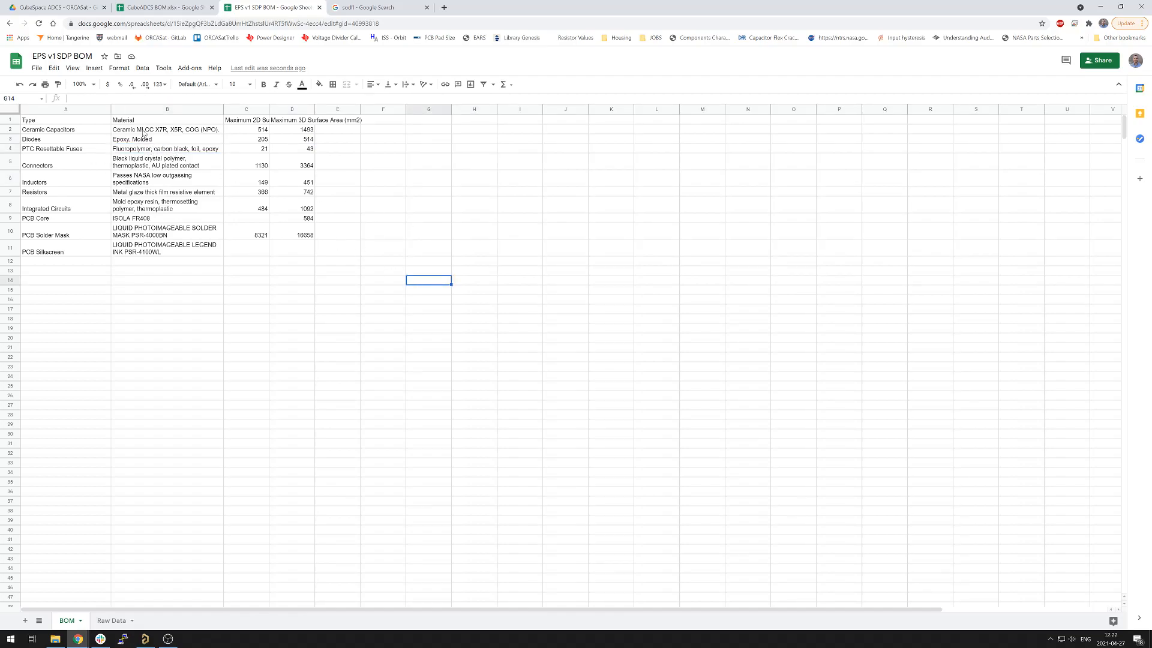
click(150, 149)
click(287, 355)
click(153, 151)
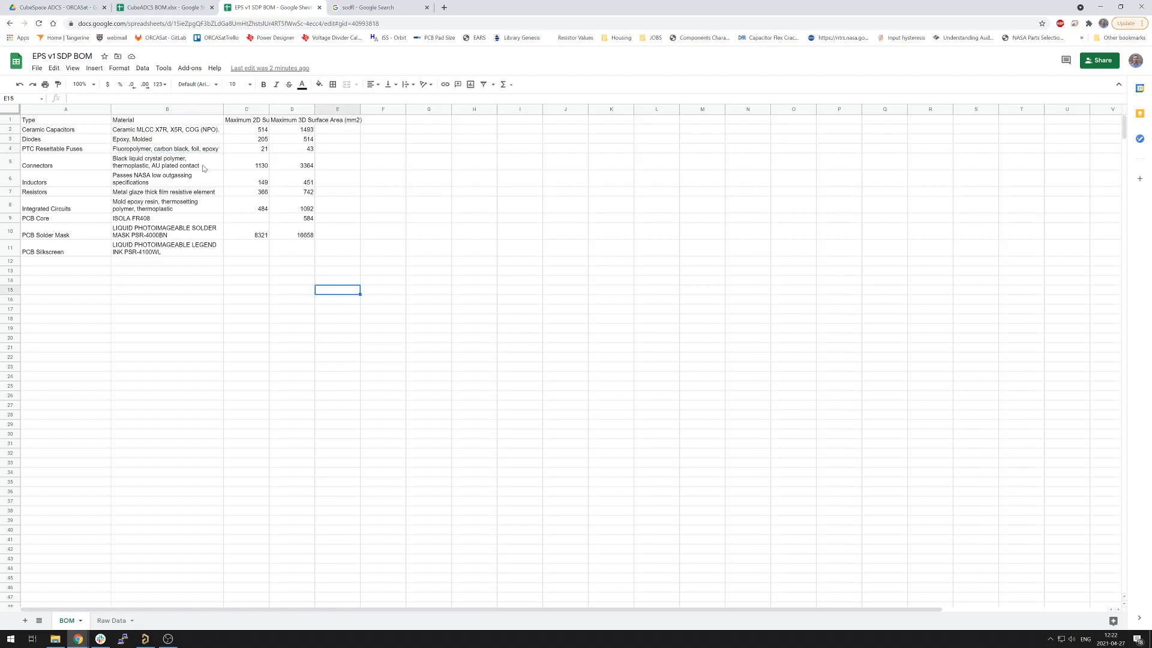
- Review the material descriptions listed for the connectors, ceramic capacitors and resistors
click(134, 167)
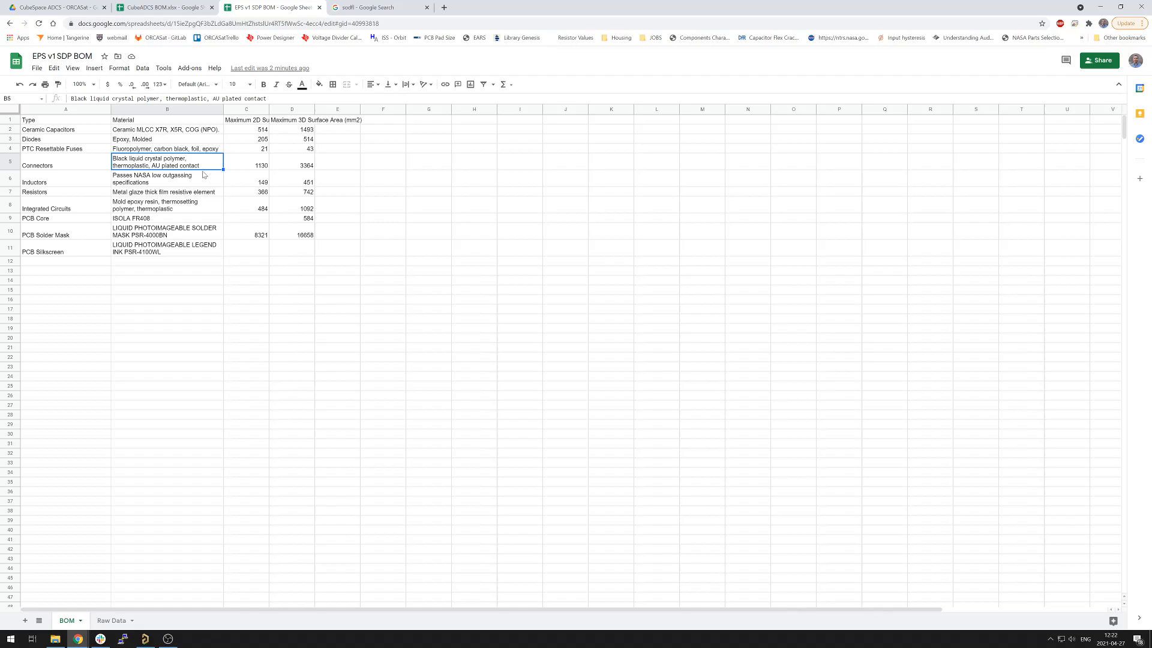
click(249, 308)
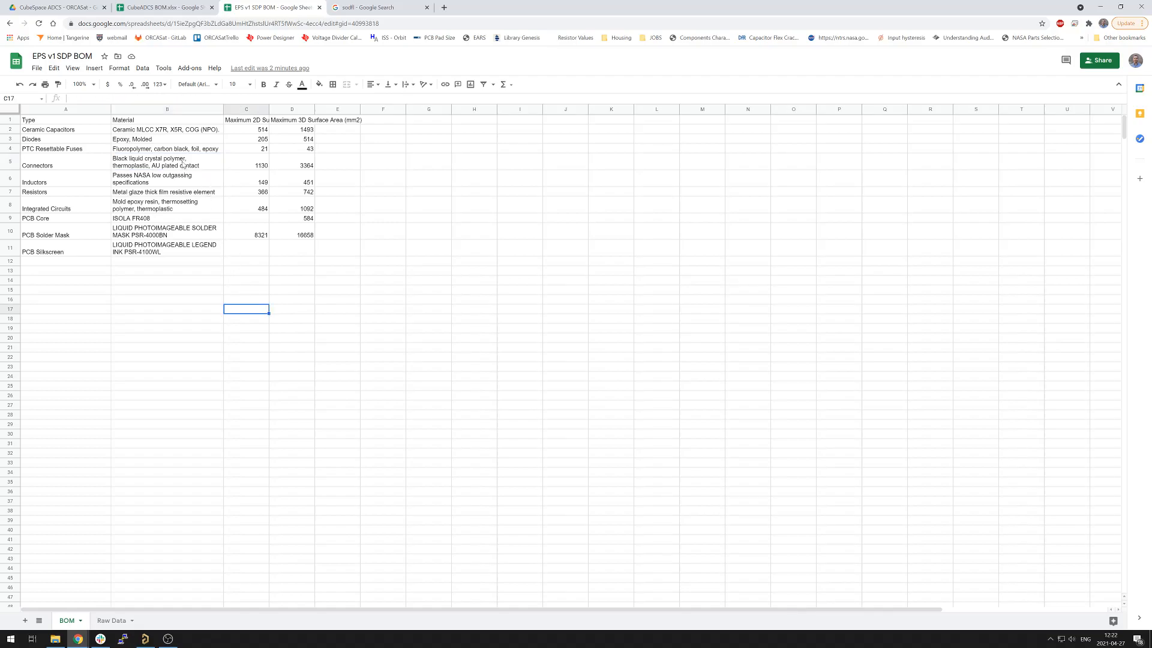
click(167, 133)
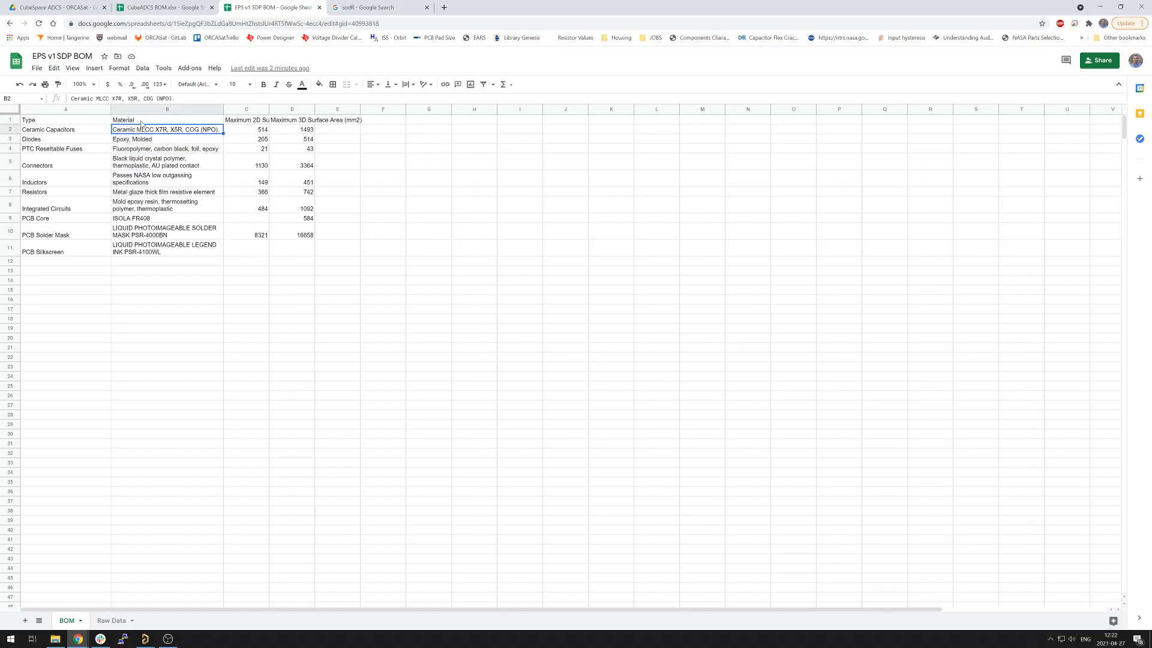
click(215, 308)
click(186, 191)
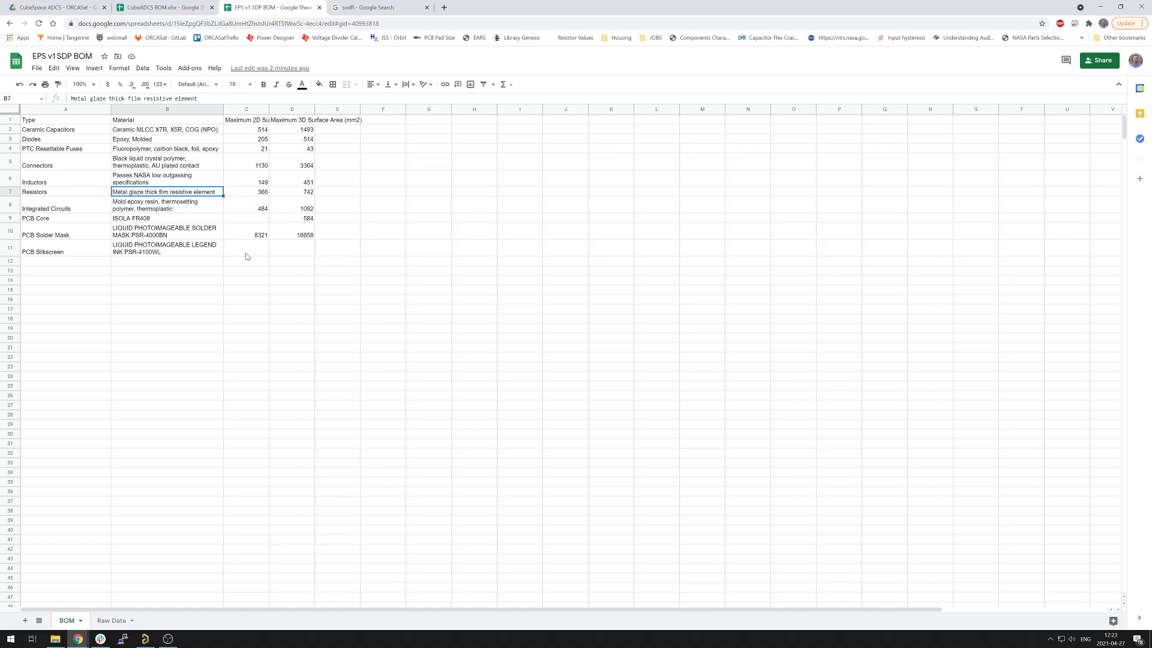
click(294, 301)
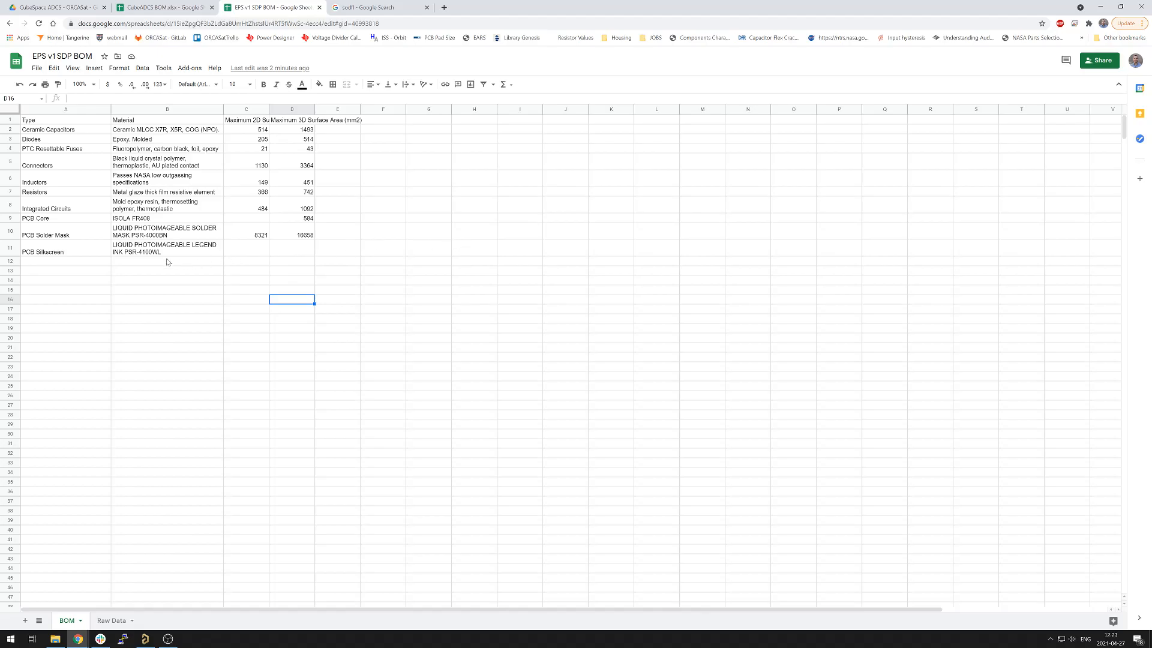
- Examine the PCB Solder Mask row A10:D10, the PCB Core row A9:D9 and the PCB Silkscreen's 3D surface area cell
click(100, 241)
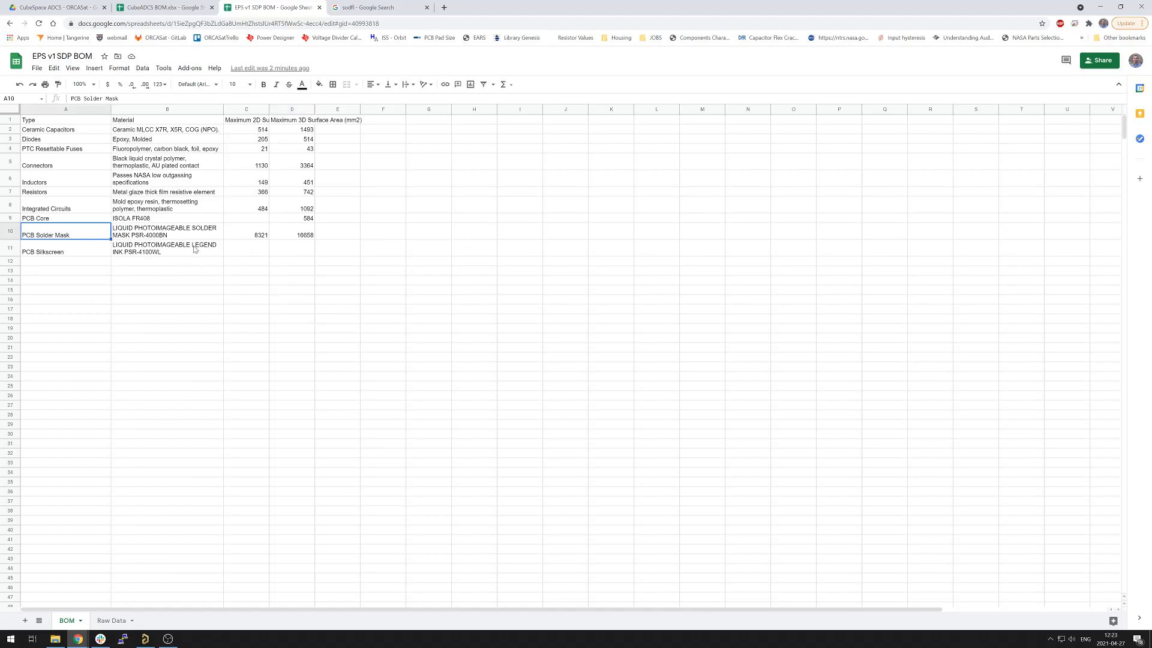
shift+click(298, 233)
click(417, 262)
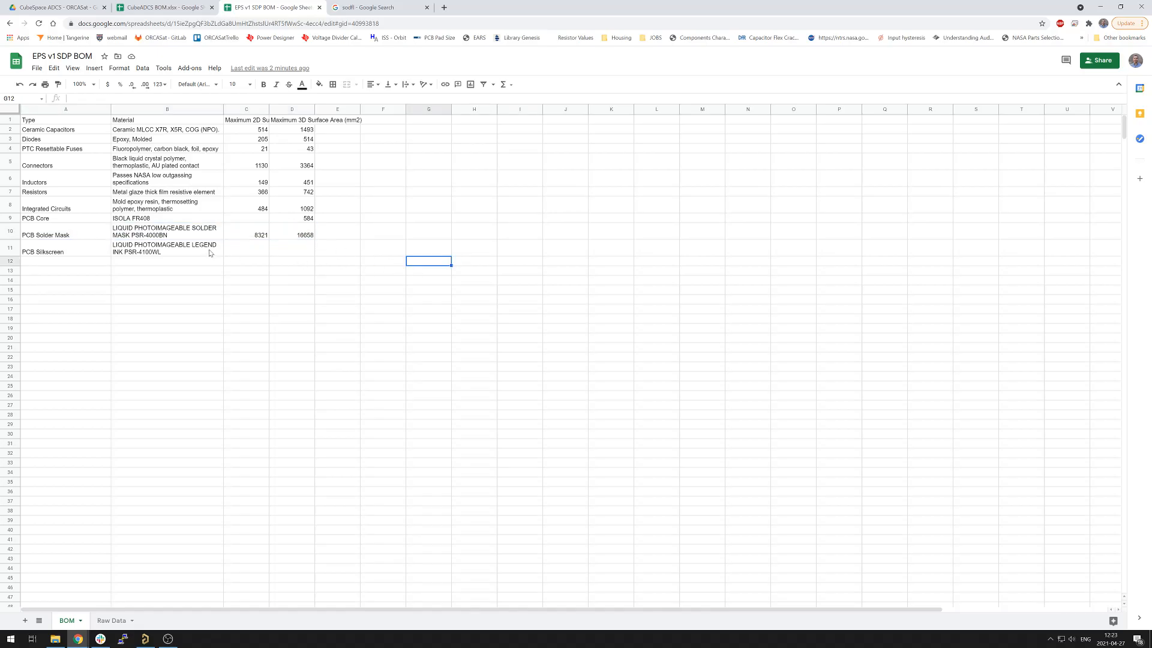
click(66, 219)
shift+click(283, 224)
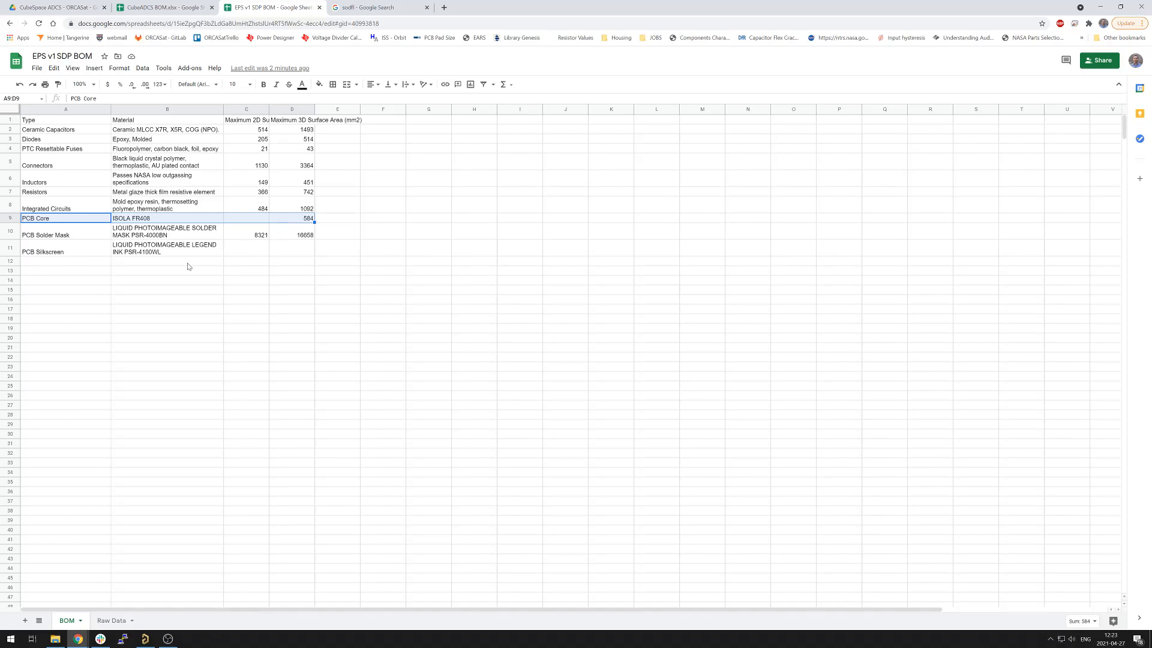
click(309, 253)
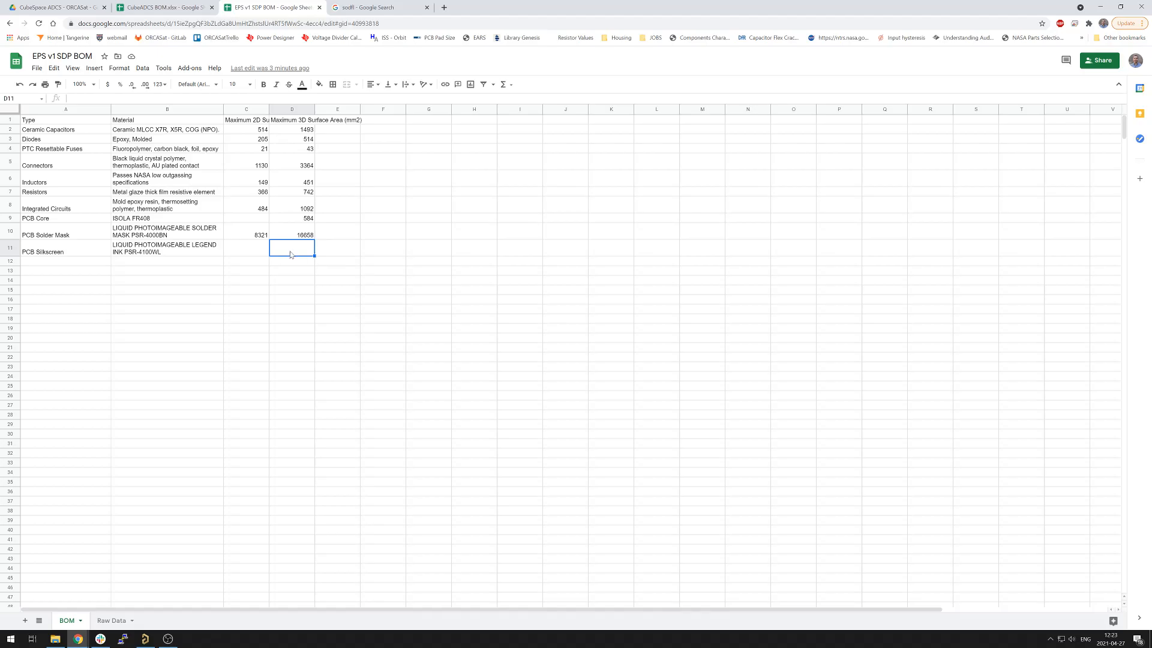
- Select the whole materials list A2:D11 to review it, and then the empty row A12:D12 beneath it
click(91, 130)
shift+click(291, 255)
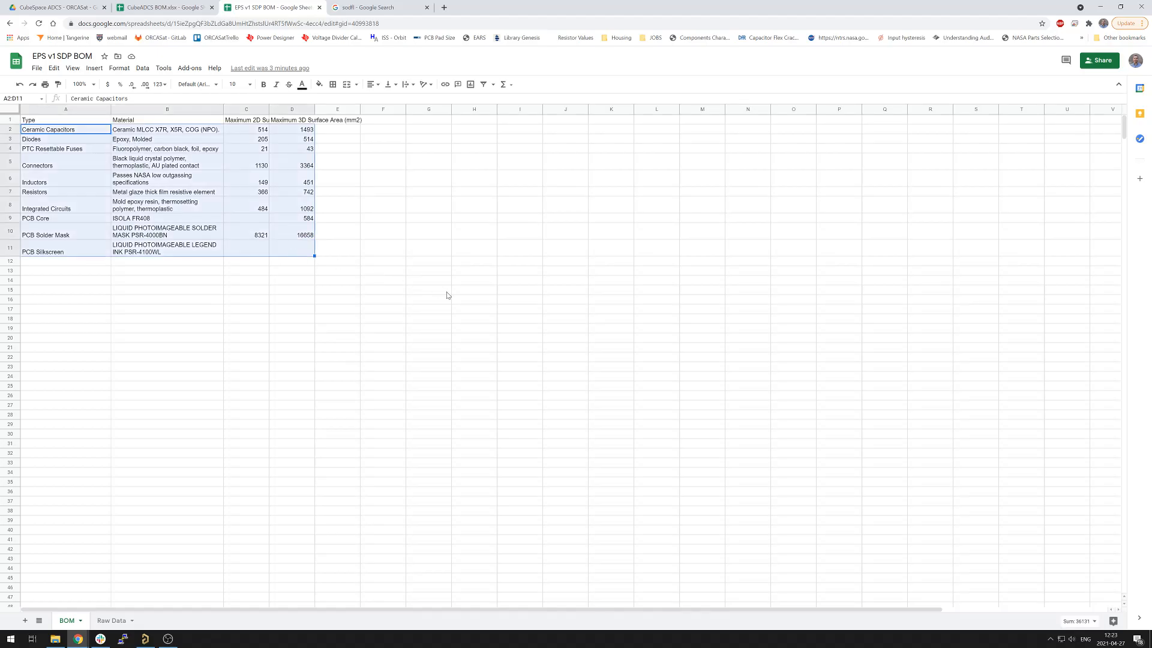
click(444, 292)
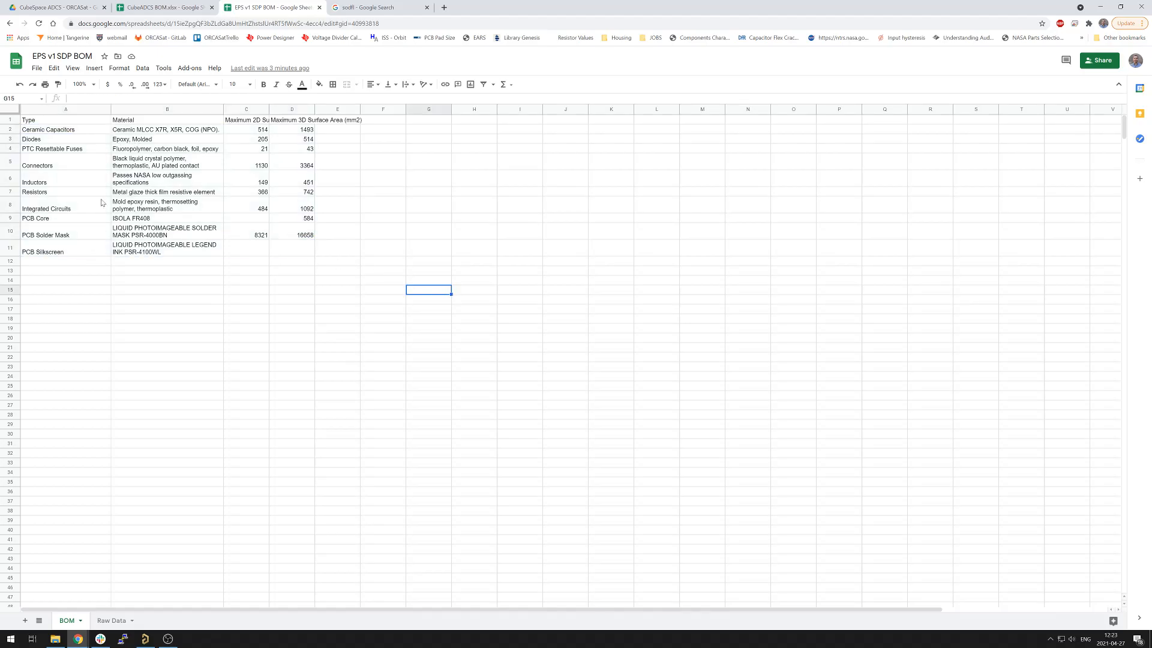
click(64, 261)
key(shift+Right)
key(shift+Right)
key(shift+Right)
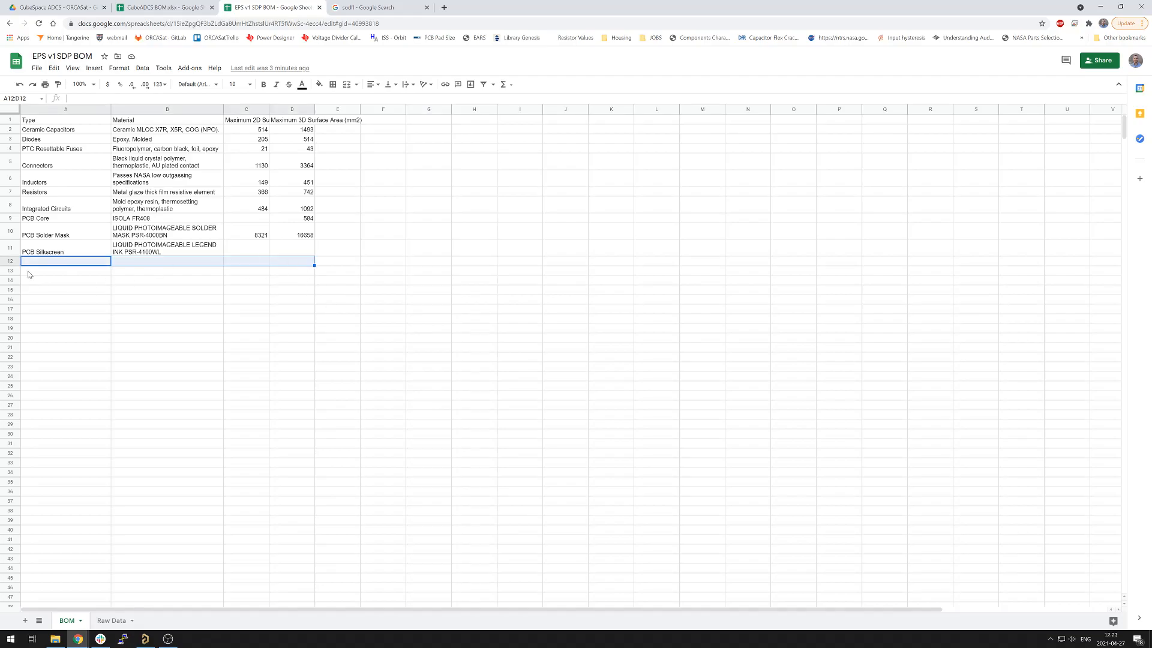
- Clear the row selection, view the Raw Data sheet and return to the BOM sheet
click(287, 356)
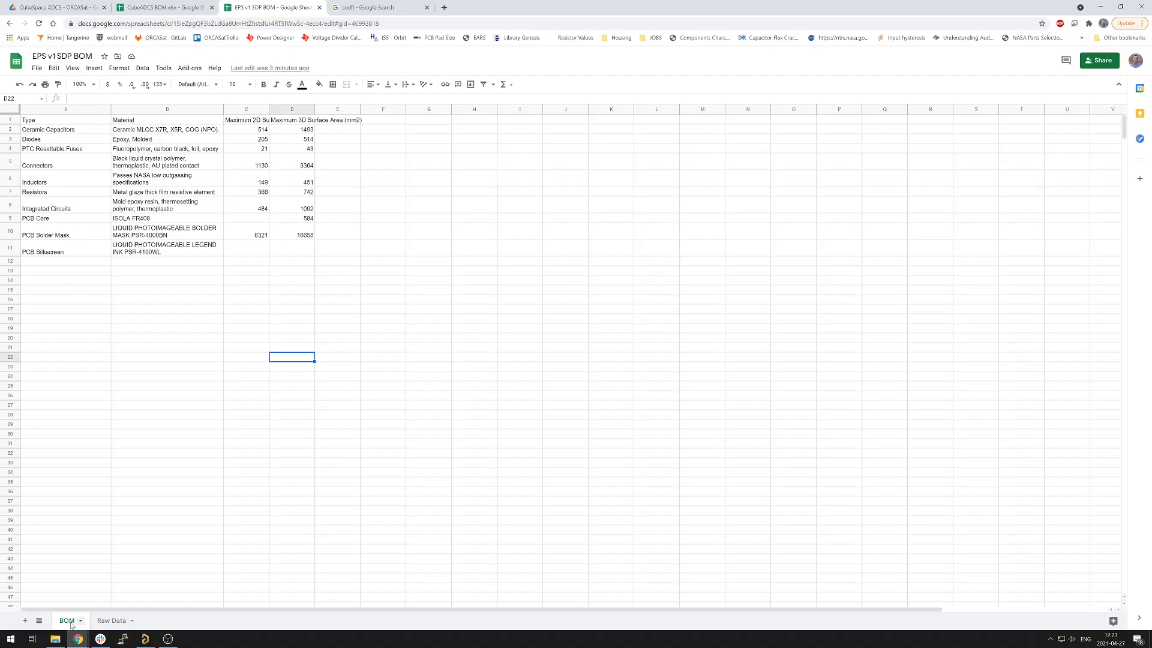
click(113, 621)
click(75, 622)
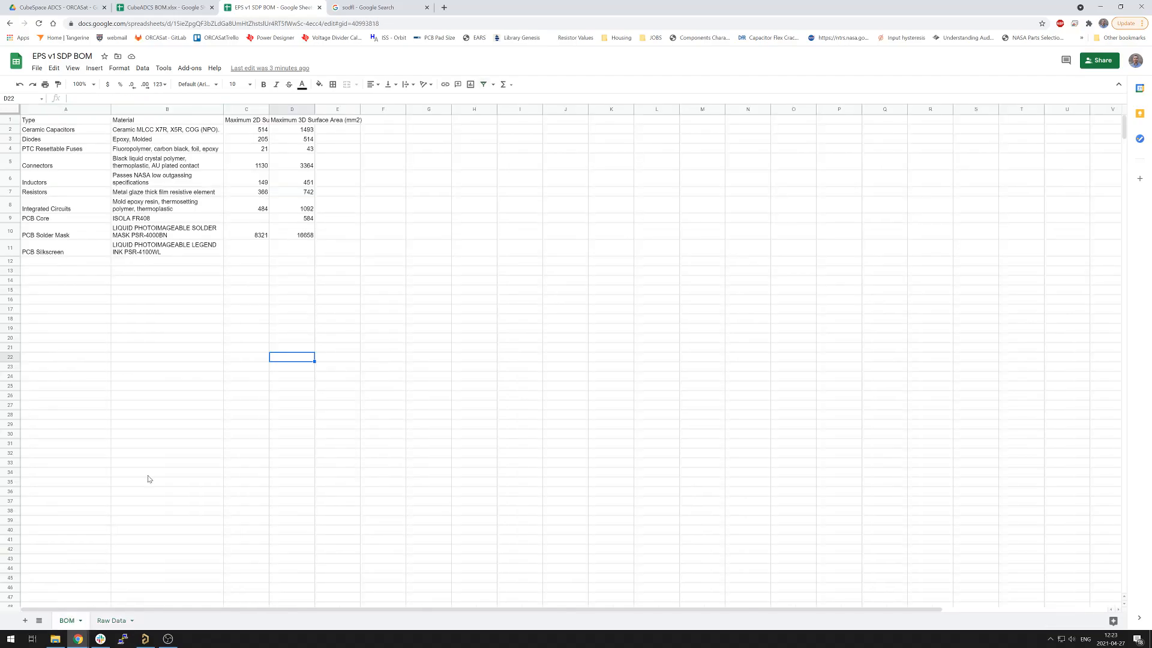